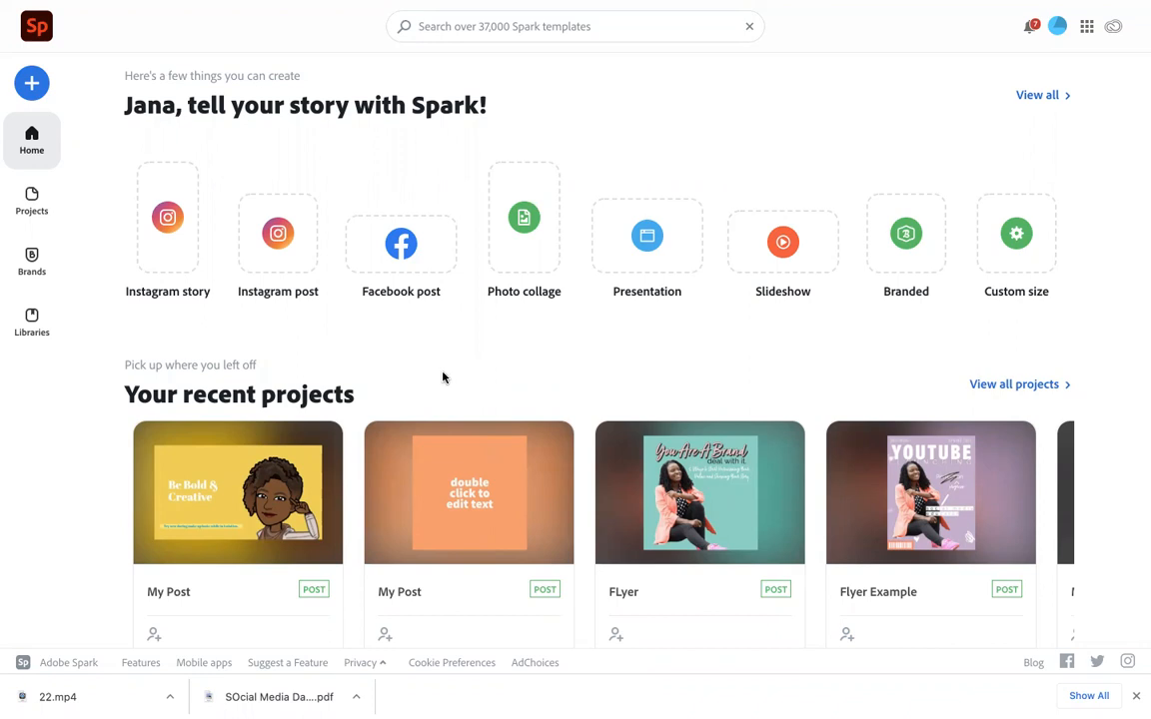
Open the full template gallery from the home page and browse through the available templates
scroll(442, 377, down, 4)
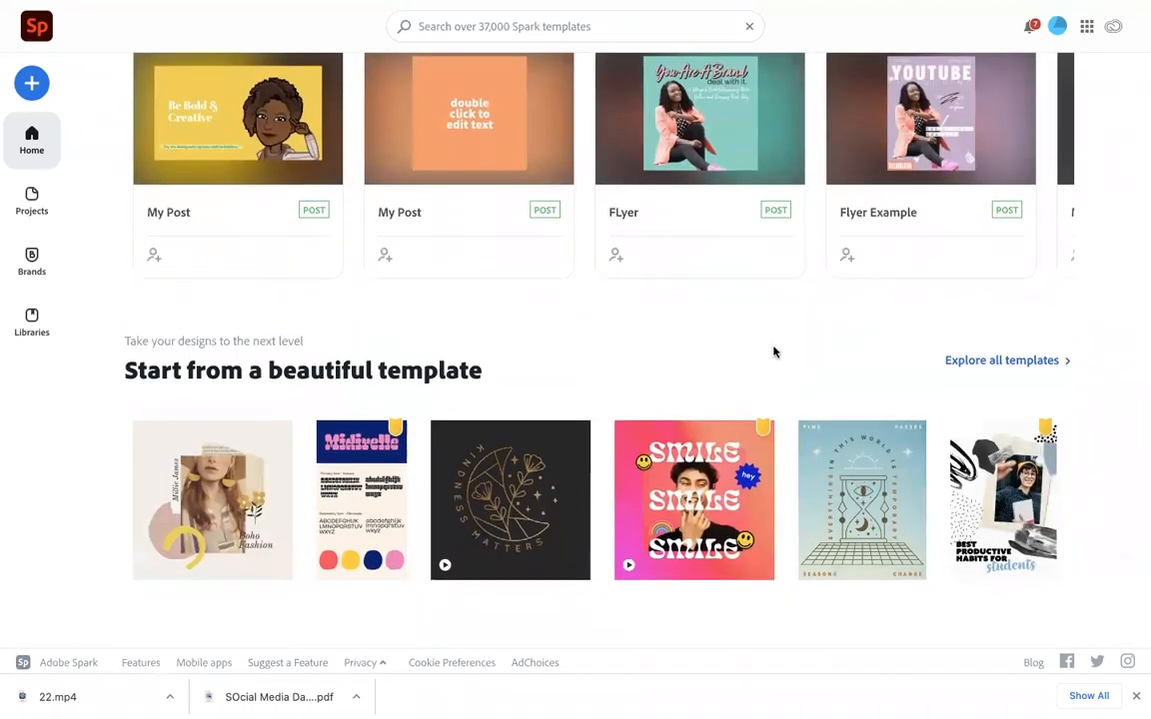
click(980, 361)
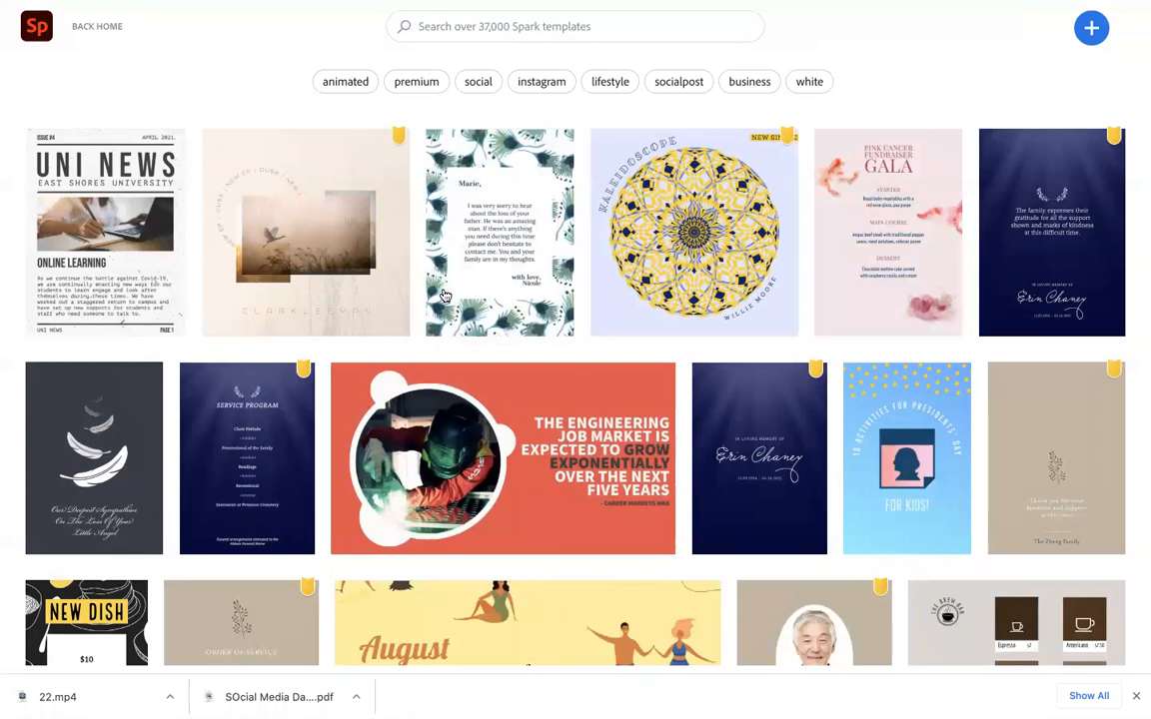
scroll(430, 314, down, 3)
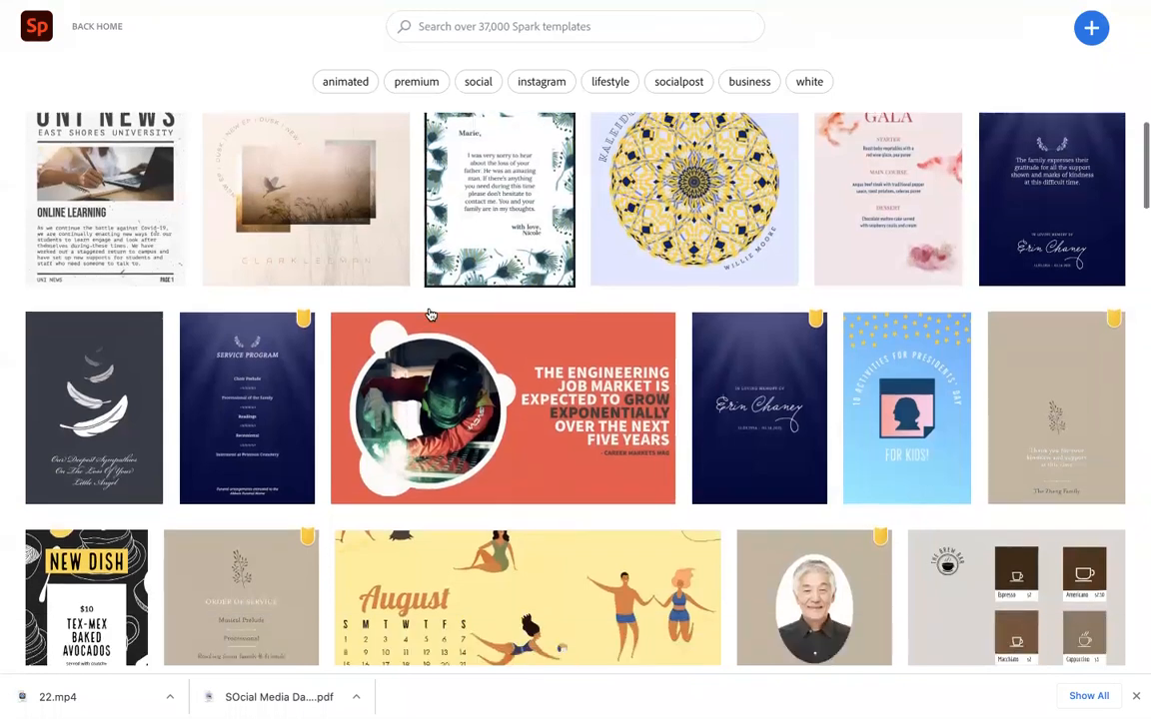
scroll(429, 313, down, 2)
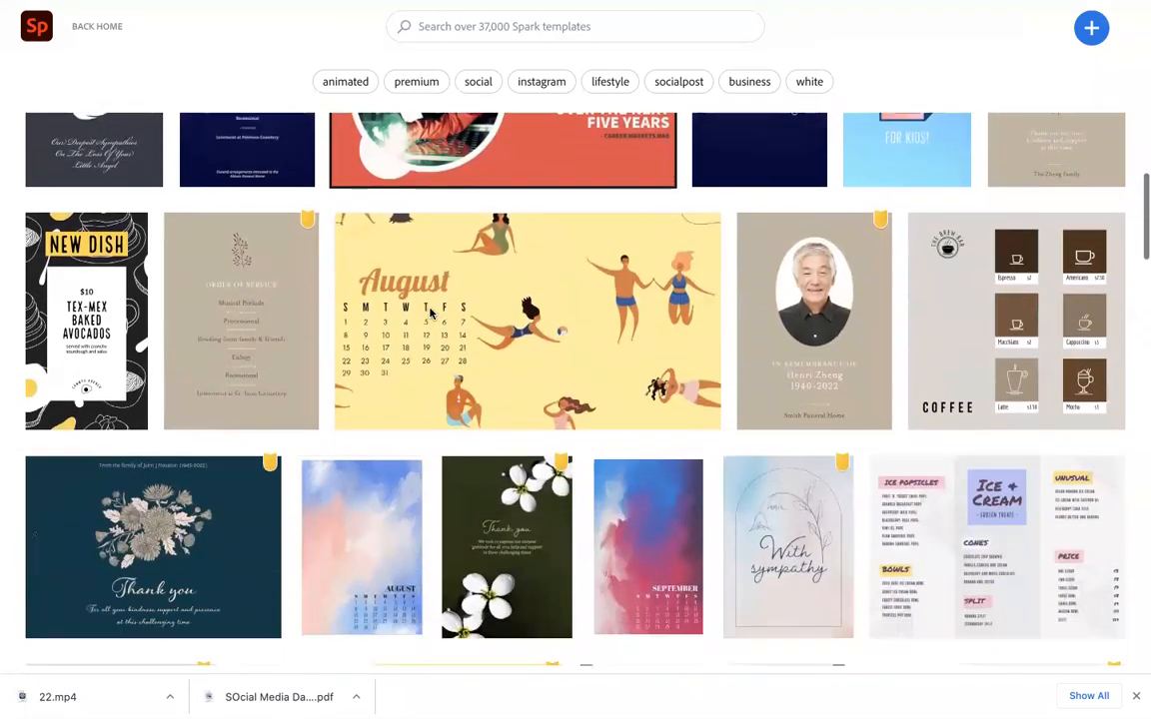
scroll(429, 313, down, 3)
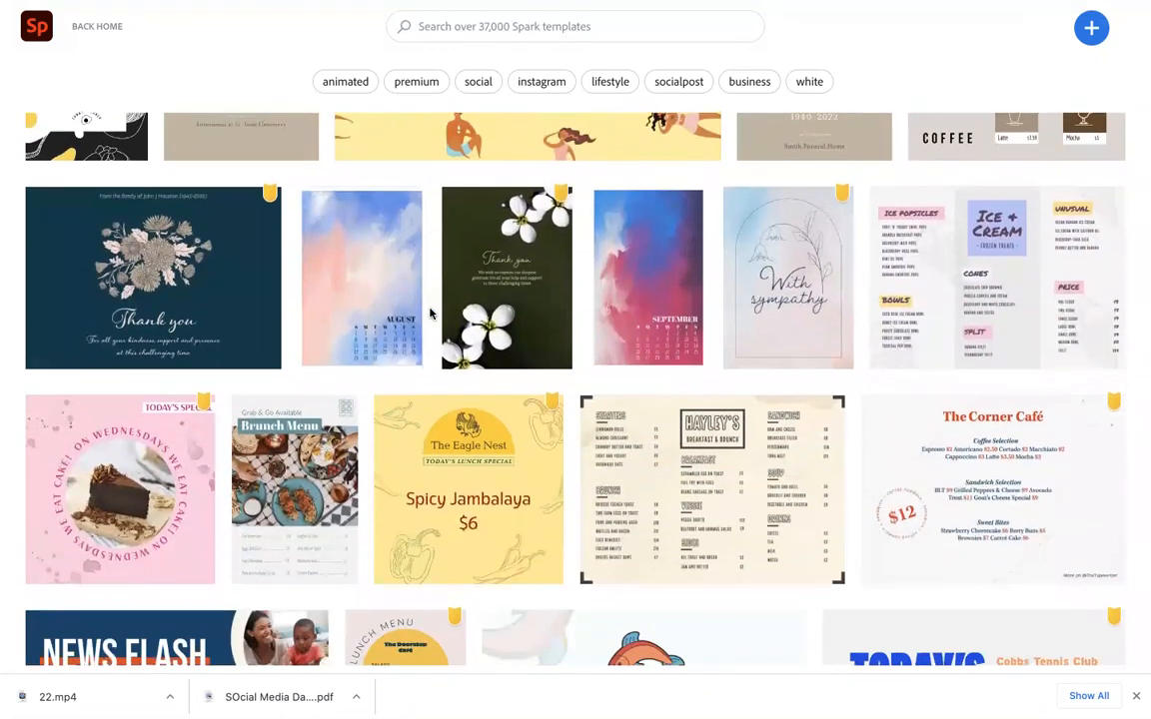
scroll(429, 313, down, 6)
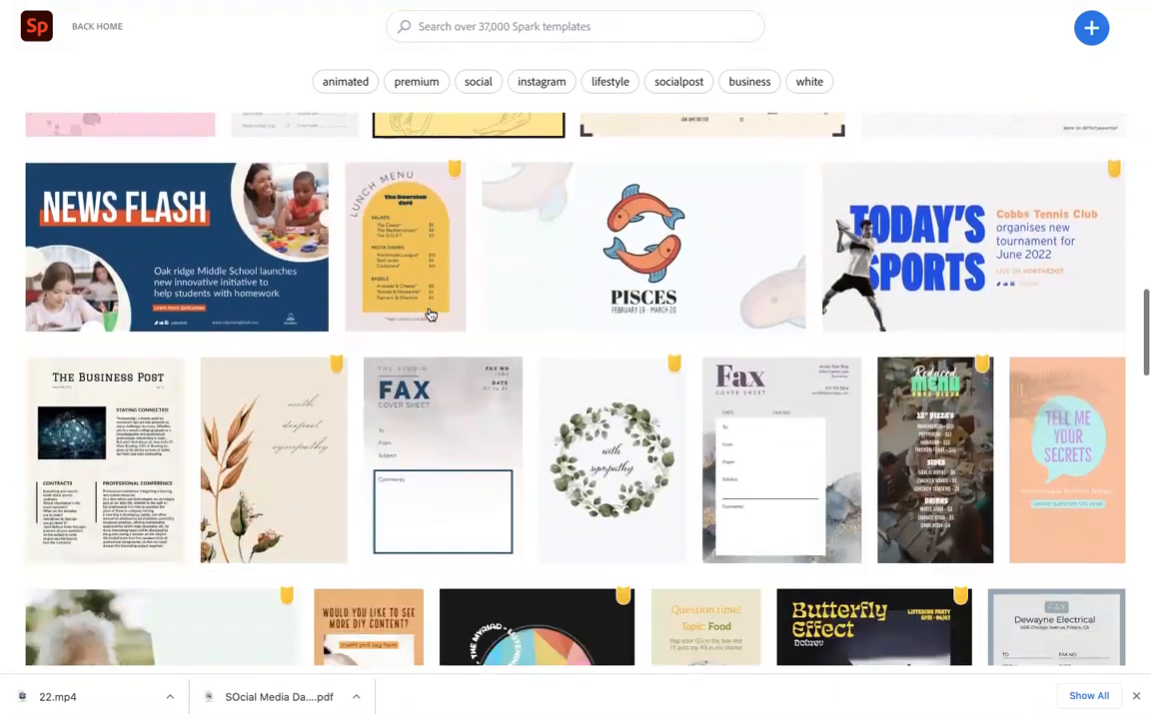
scroll(430, 314, down, 5)
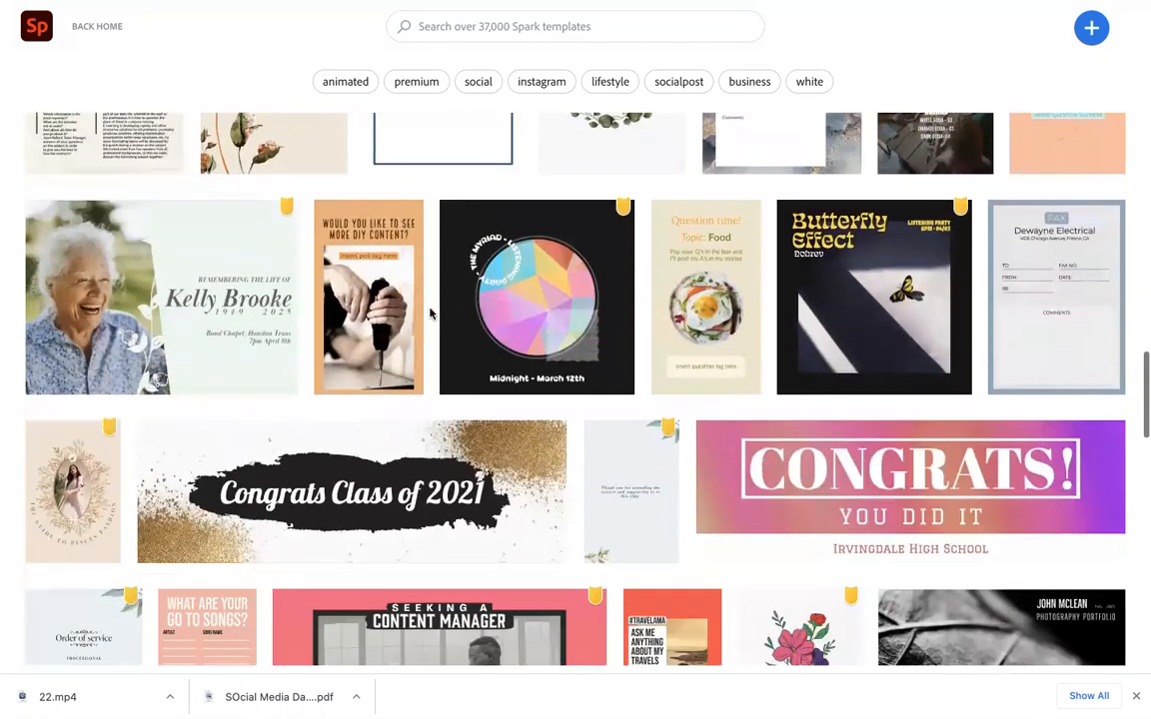
scroll(430, 314, down, 2)
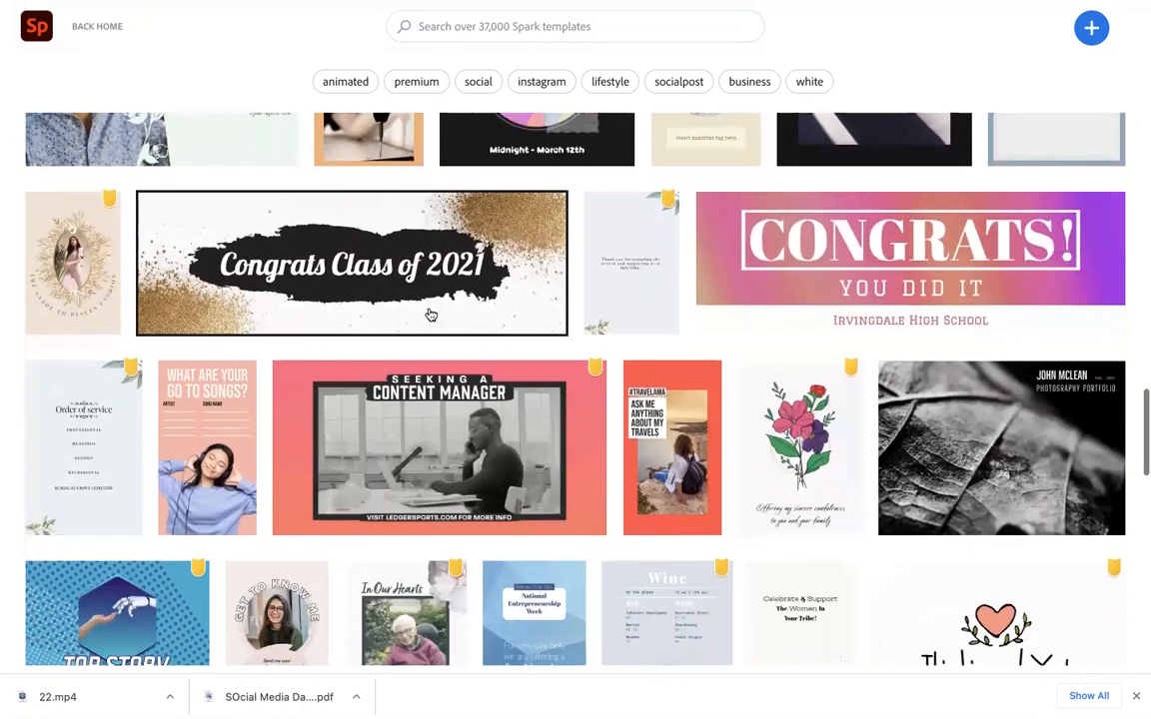
scroll(429, 314, down, 2)
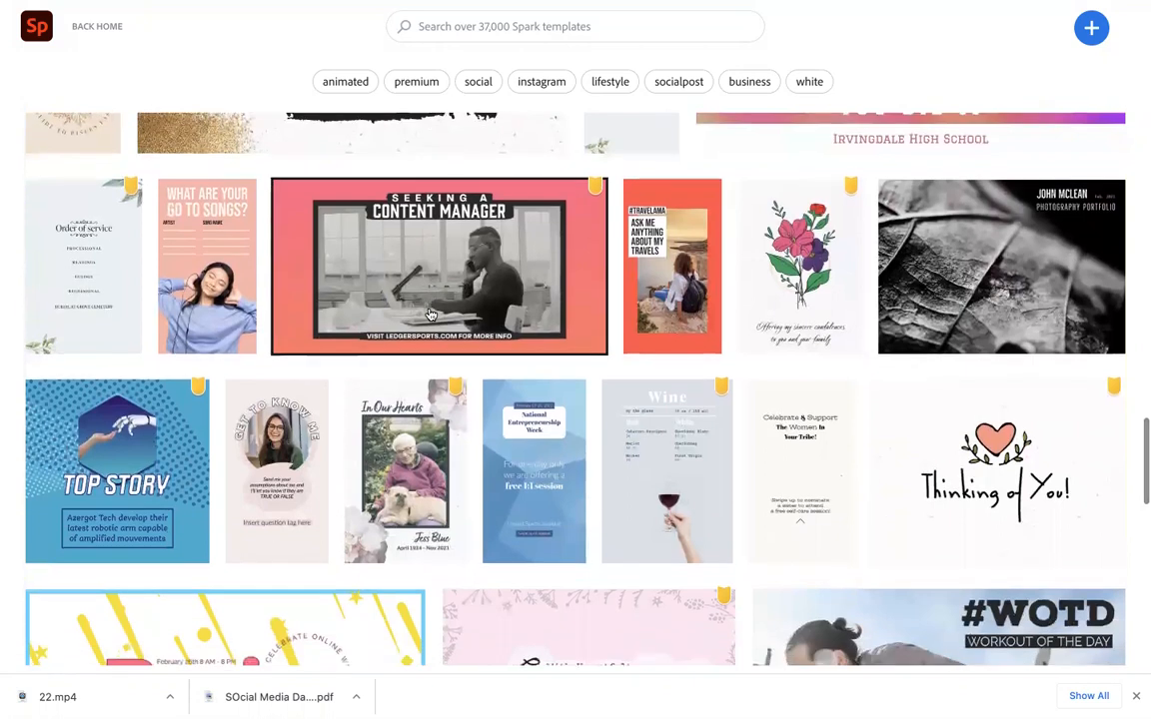
scroll(430, 314, down, 1)
scroll(429, 314, down, 2)
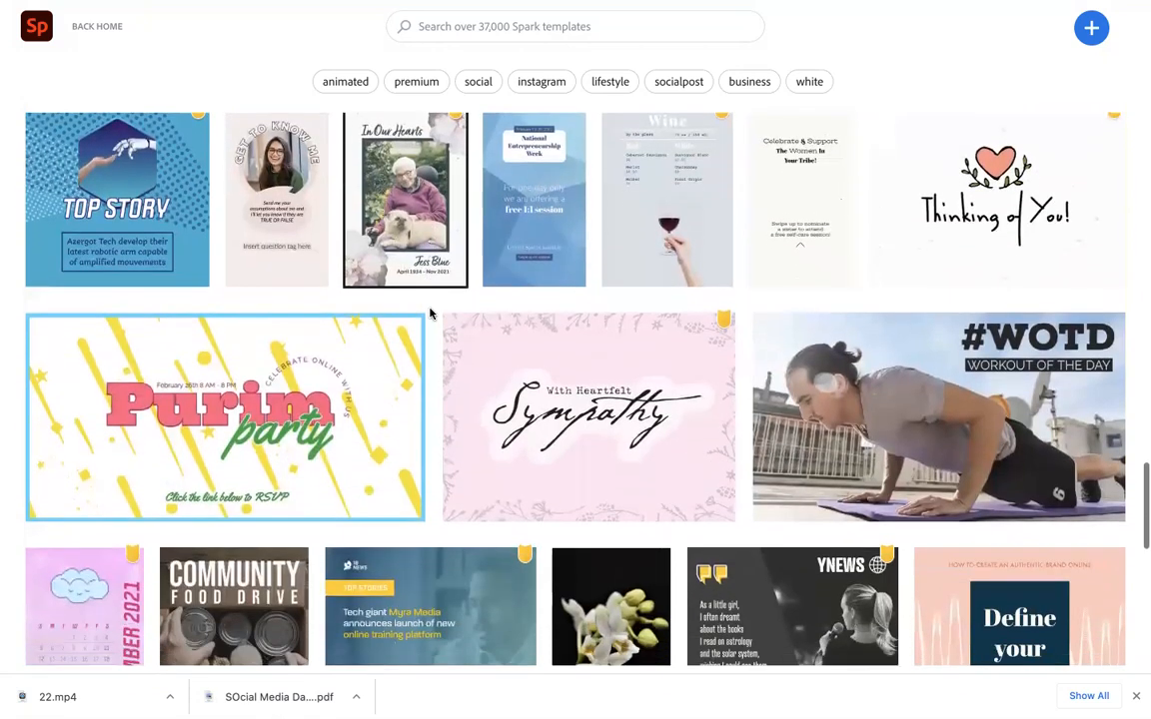
scroll(429, 314, down, 1)
scroll(429, 314, down, 3)
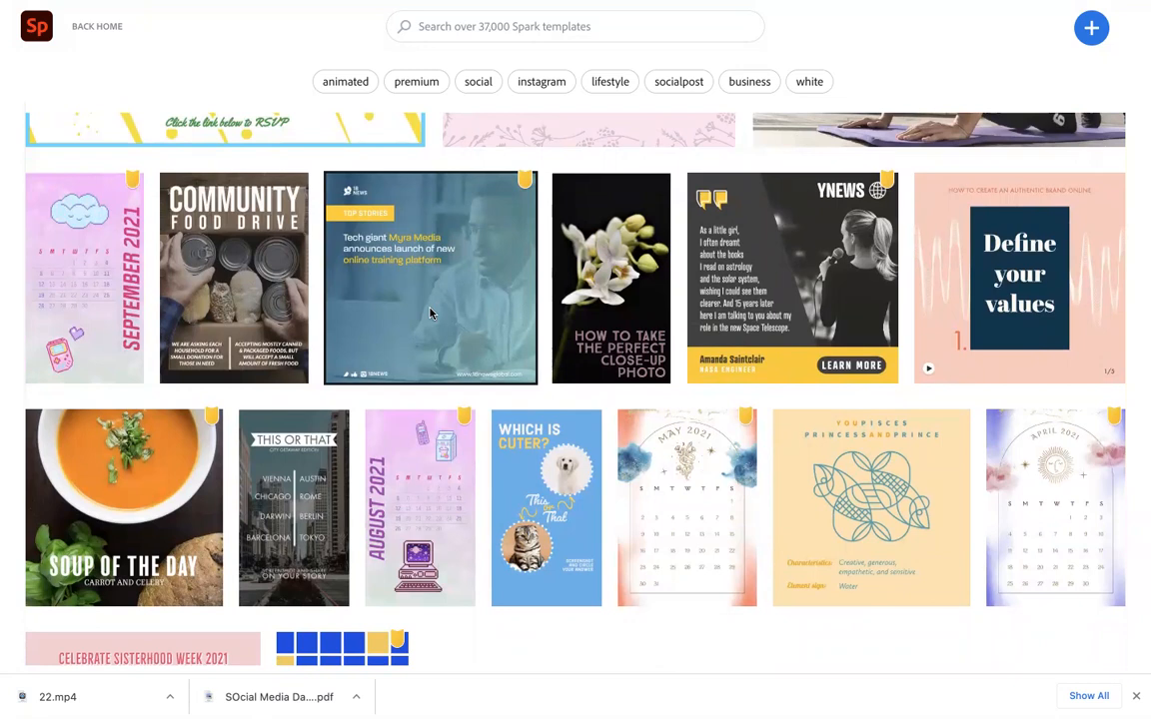
scroll(429, 313, down, 3)
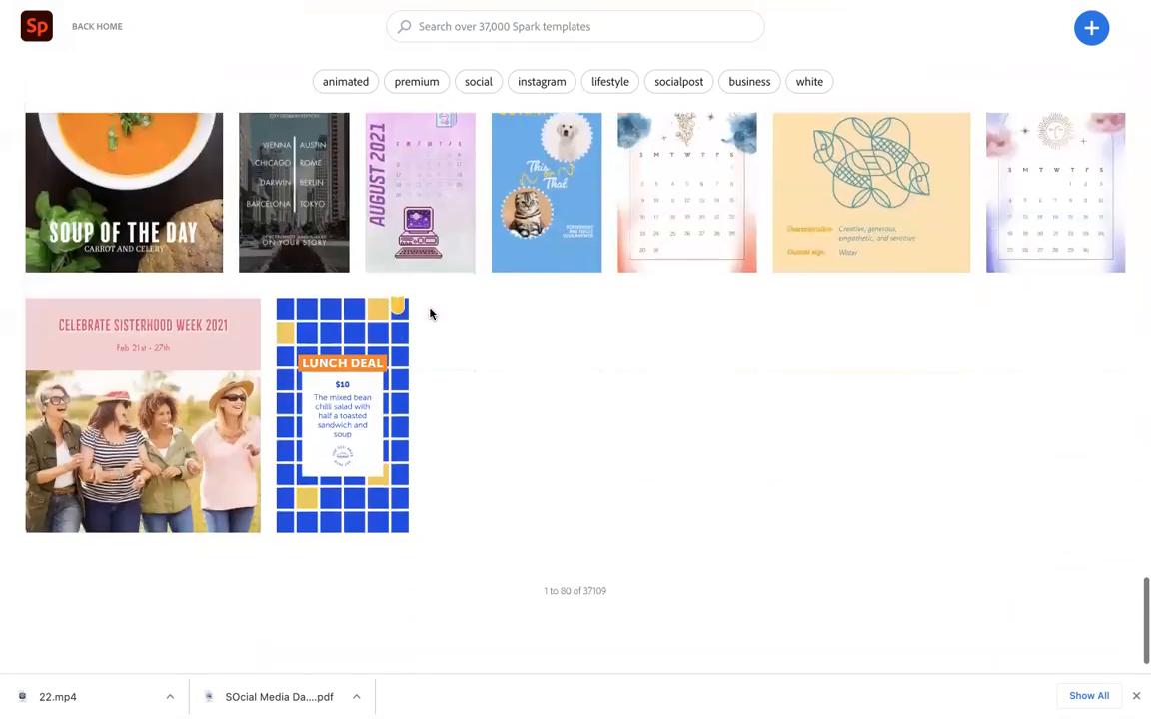
scroll(430, 314, down, 5)
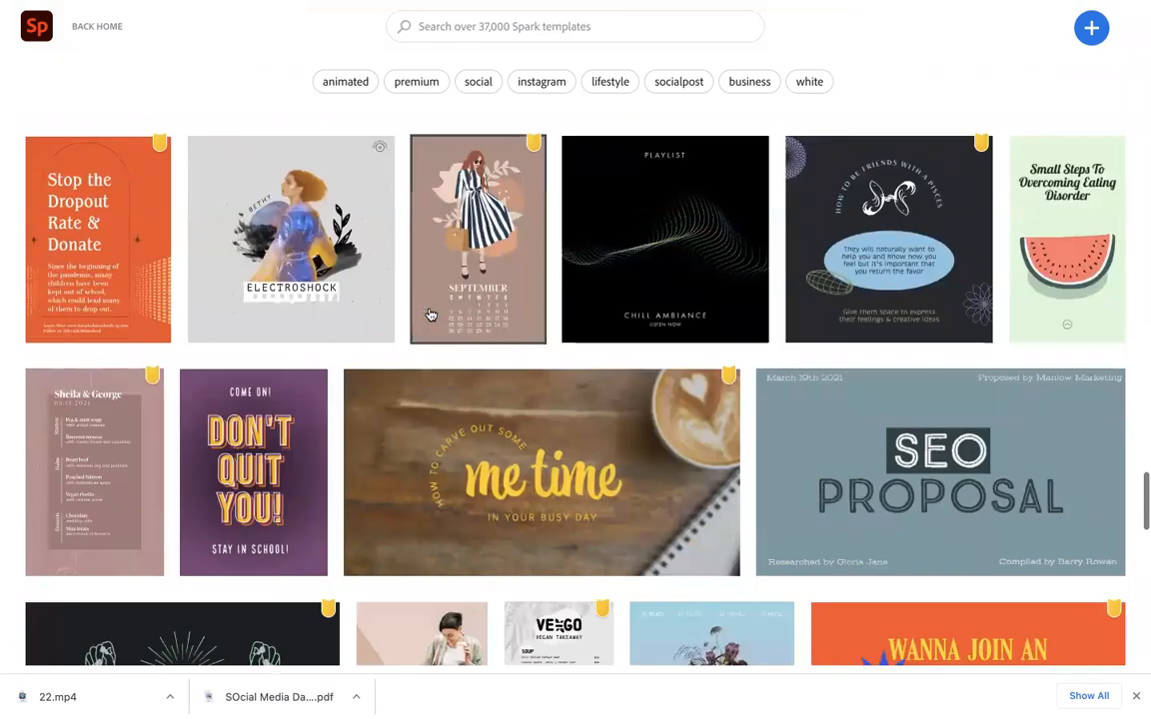
scroll(430, 314, up, 3)
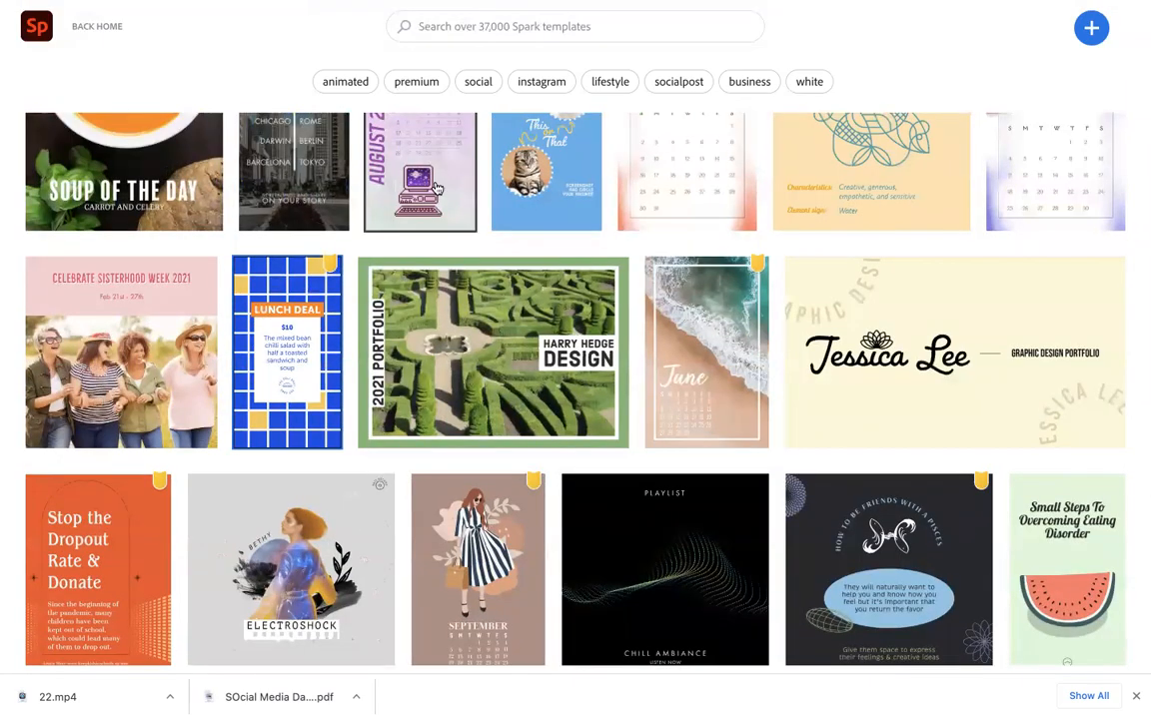
Search the Spark templates for magazine cover
click(482, 31)
text(fly)
key(BackSpace)
text(magazine cover)
key(Return)
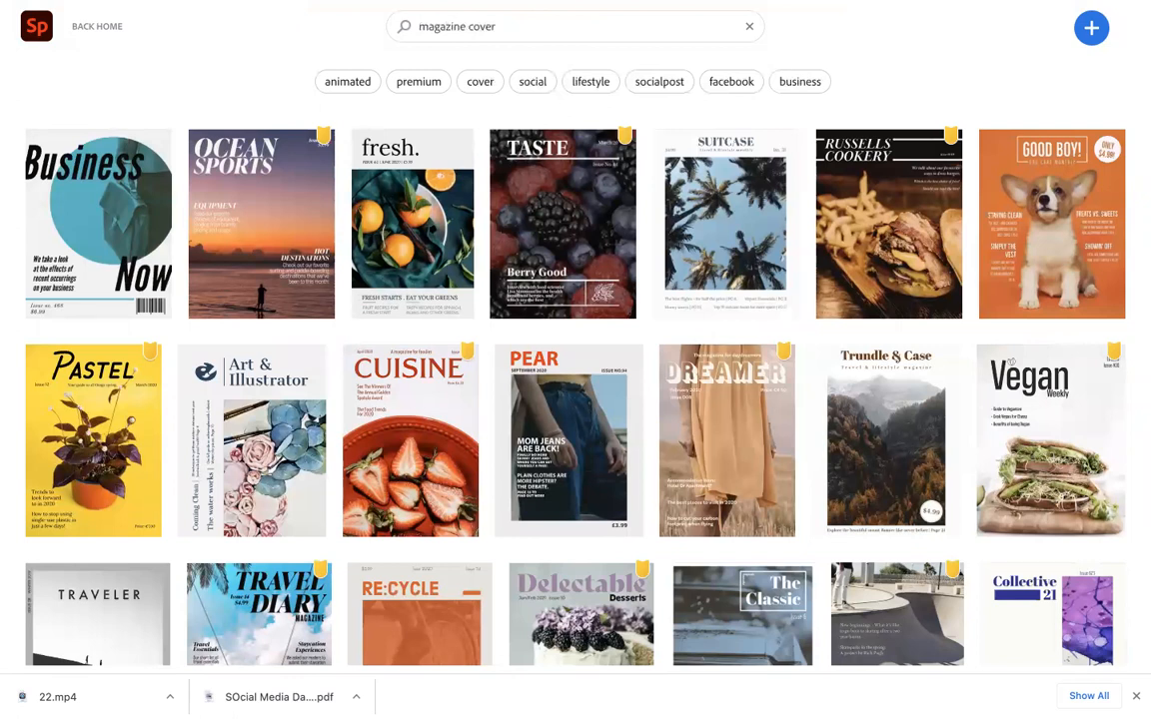
Browse the magazine cover template results
scroll(380, 322, down, 4)
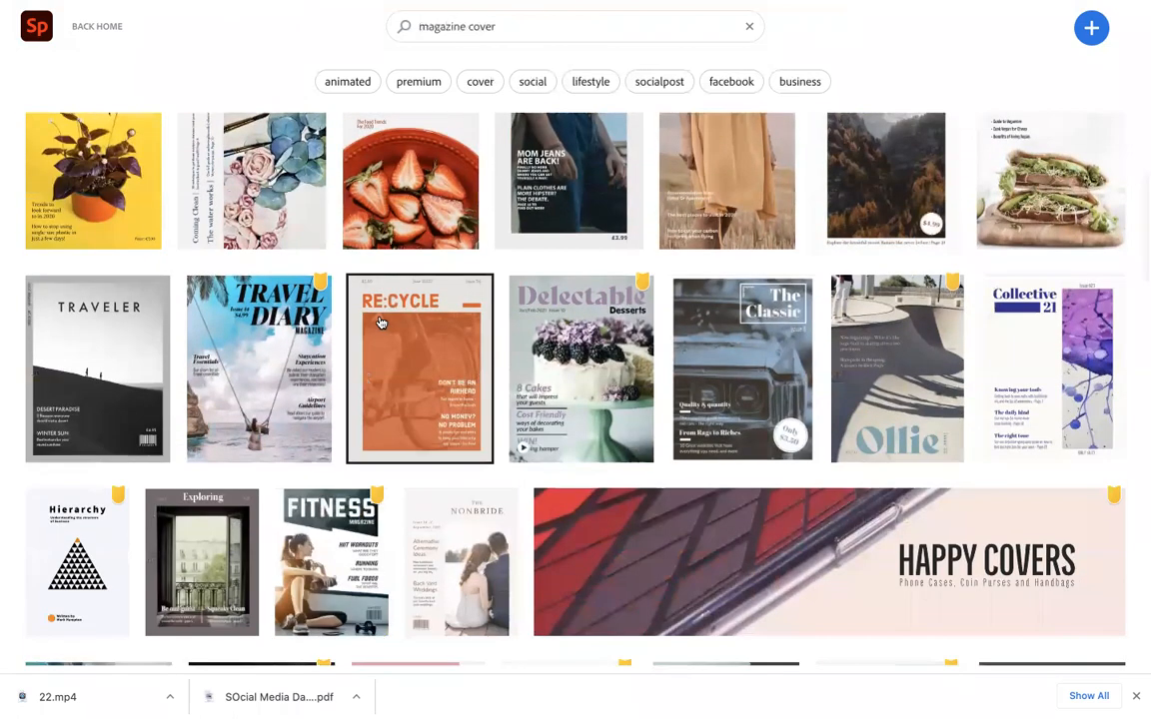
scroll(380, 322, down, 5)
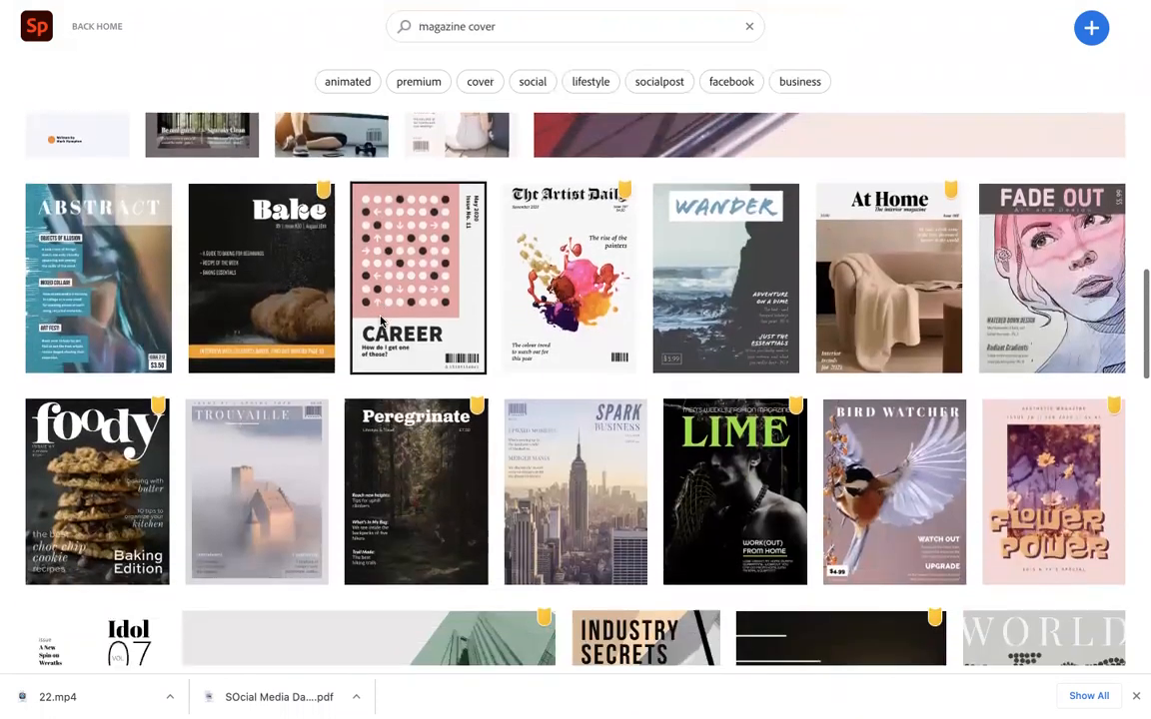
scroll(380, 322, down, 5)
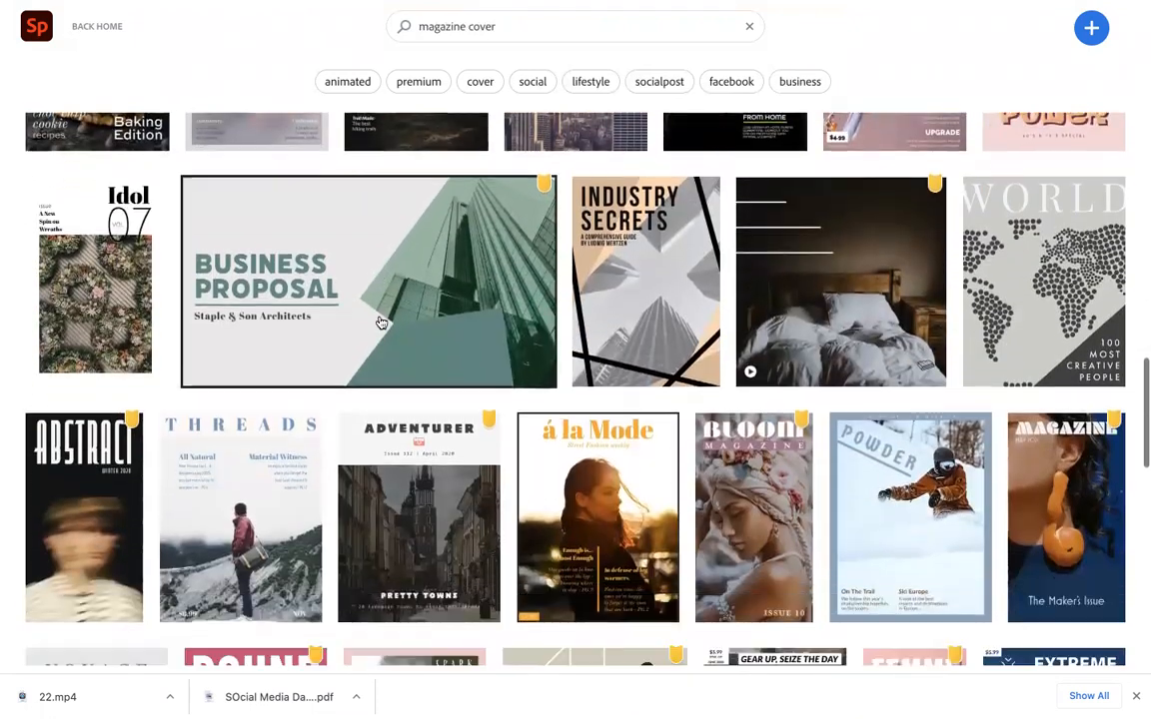
scroll(379, 321, down, 1)
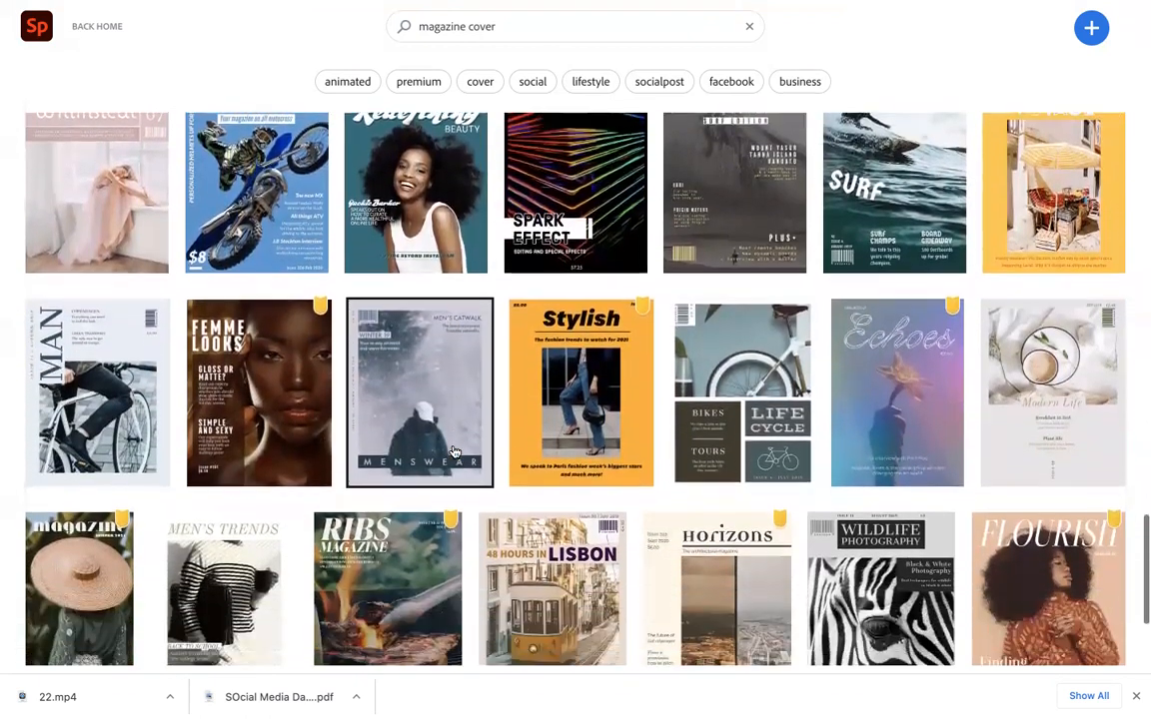
scroll(453, 451, down, 2)
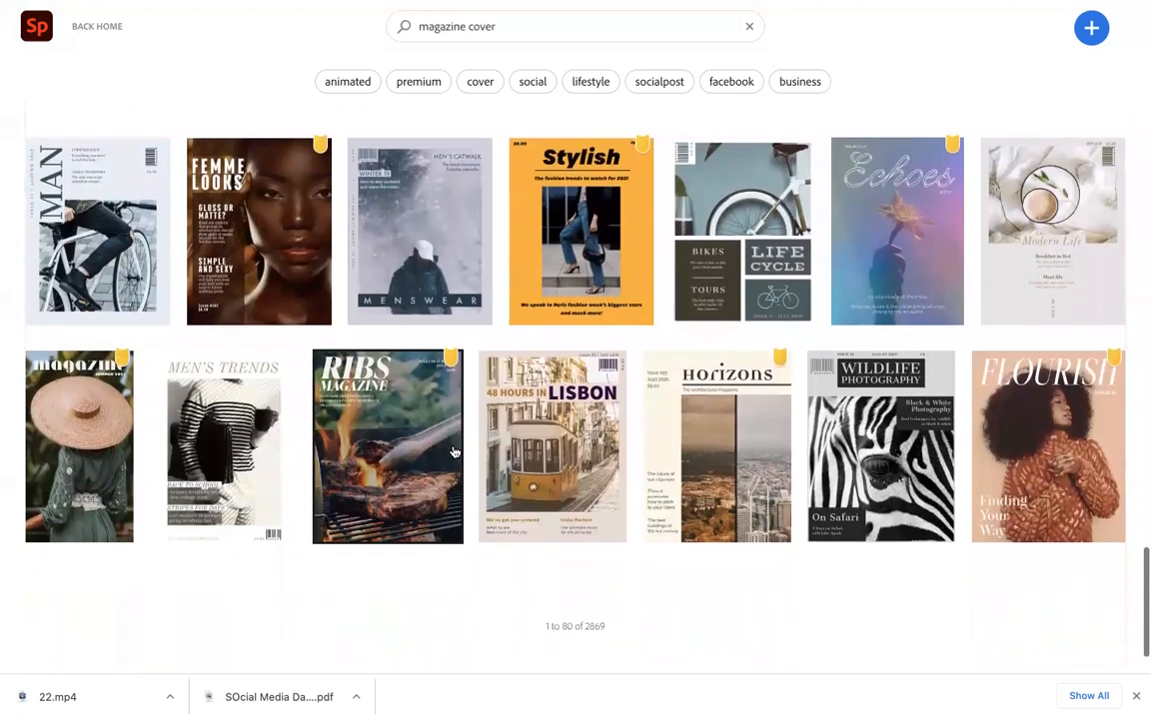
scroll(454, 451, down, 5)
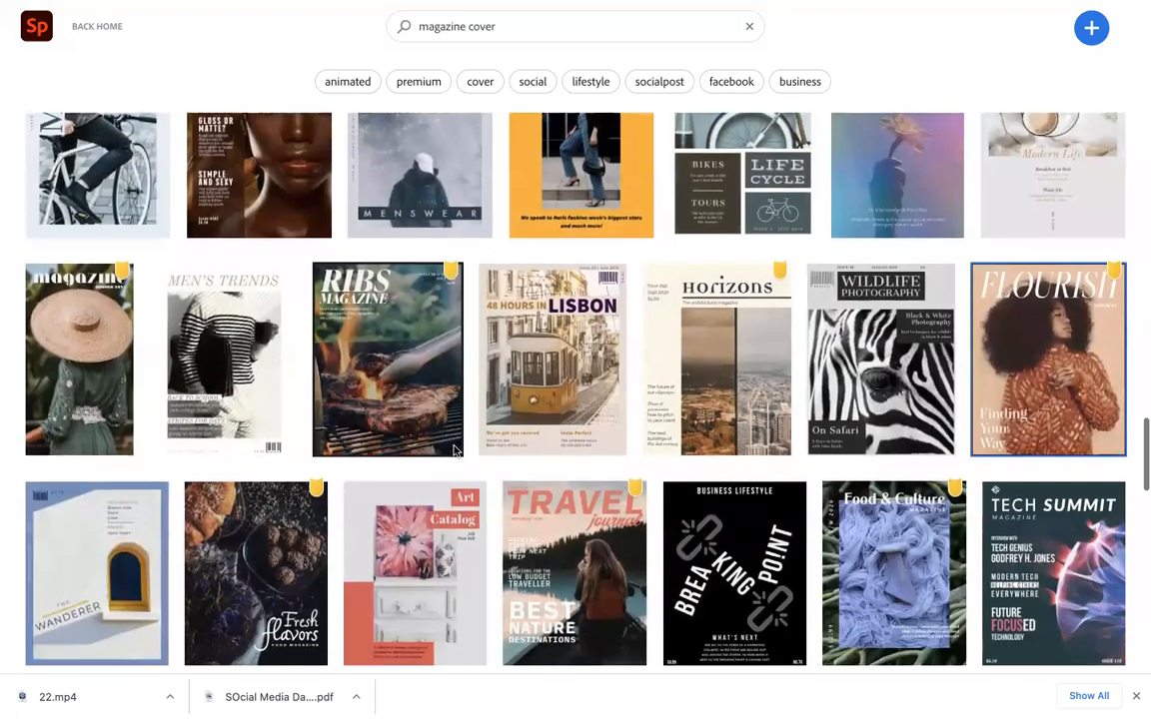
scroll(454, 451, down, 6)
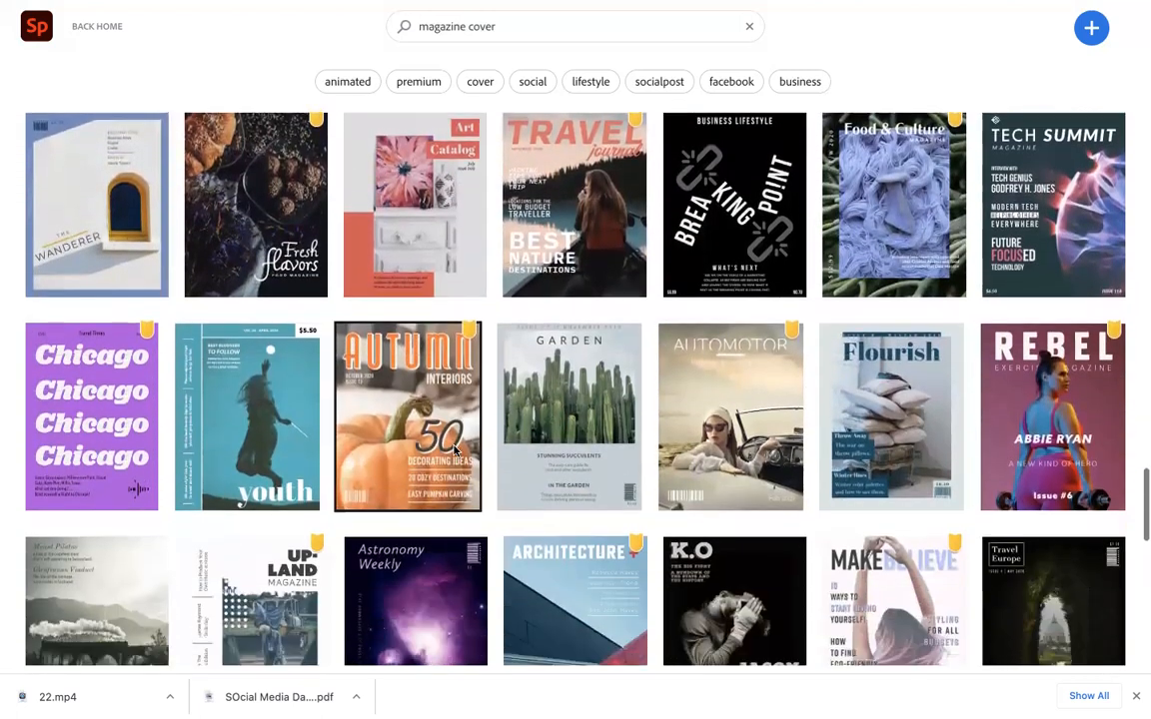
scroll(454, 451, down, 8)
scroll(453, 451, up, 3)
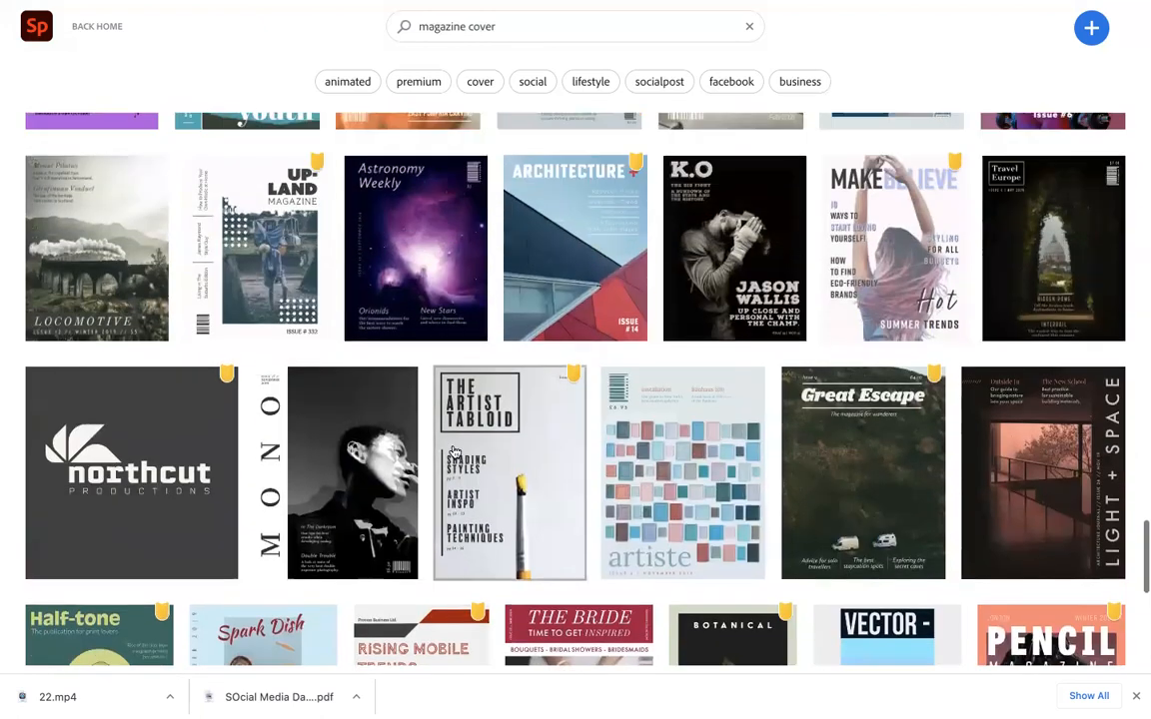
scroll(454, 451, down, 8)
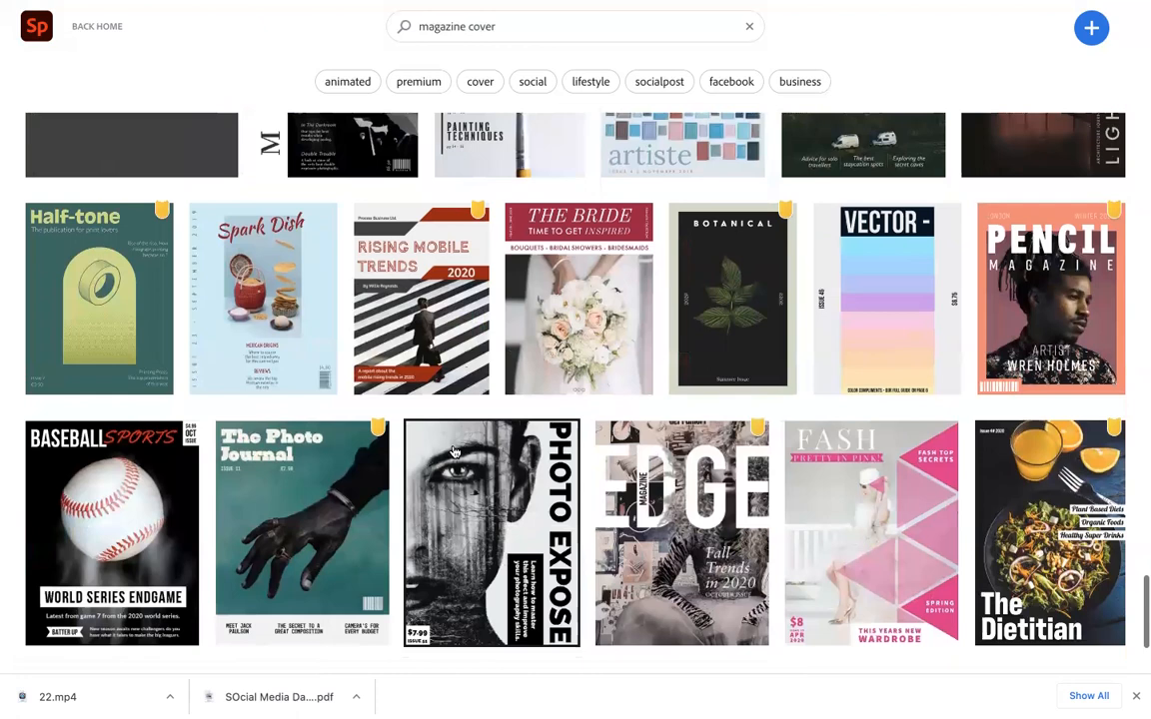
scroll(453, 450, down, 1)
scroll(454, 450, down, 2)
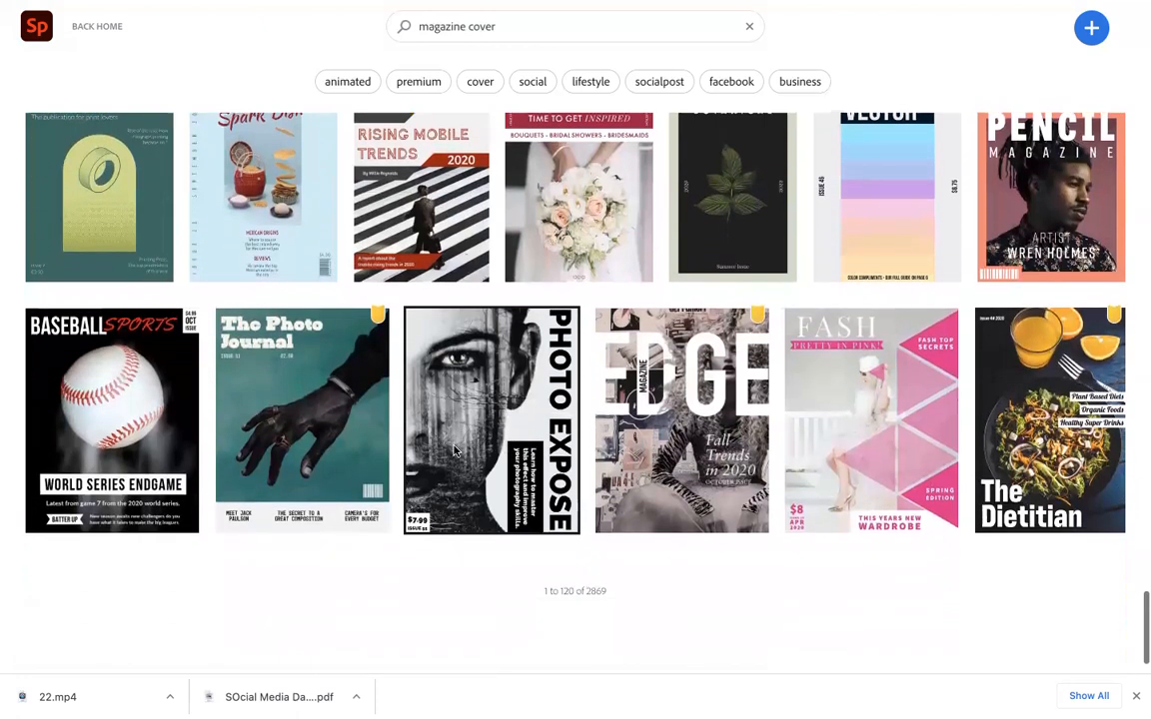
scroll(454, 451, up, 10)
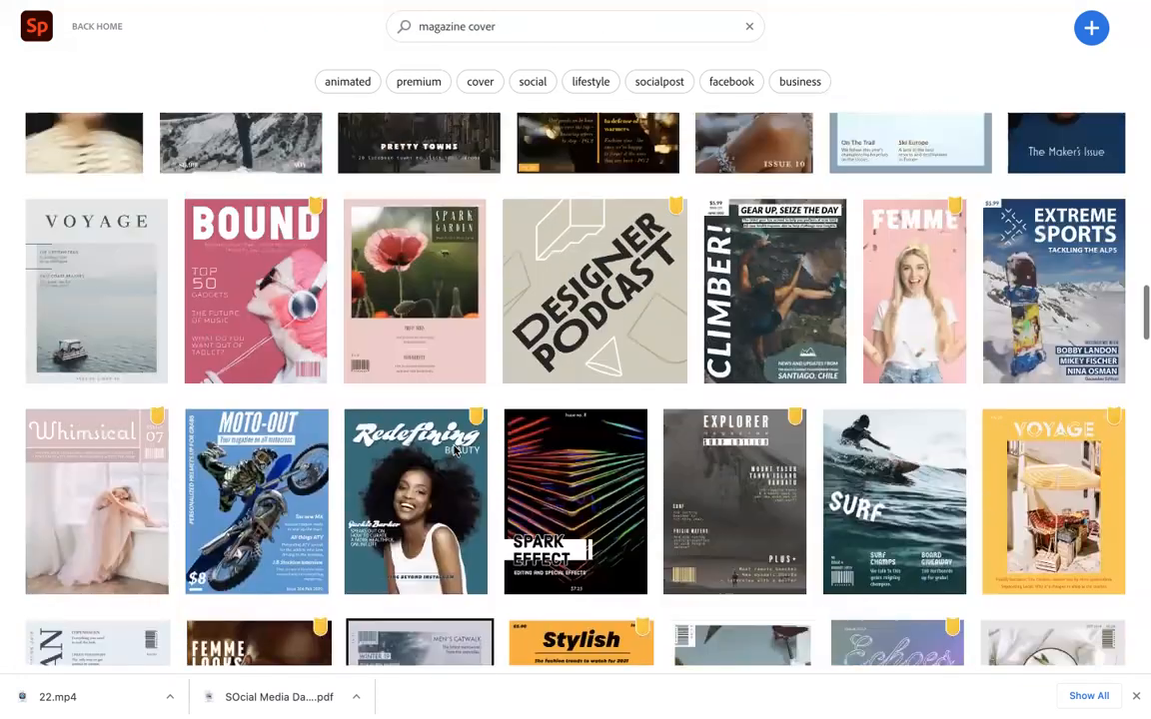
scroll(454, 451, up, 10)
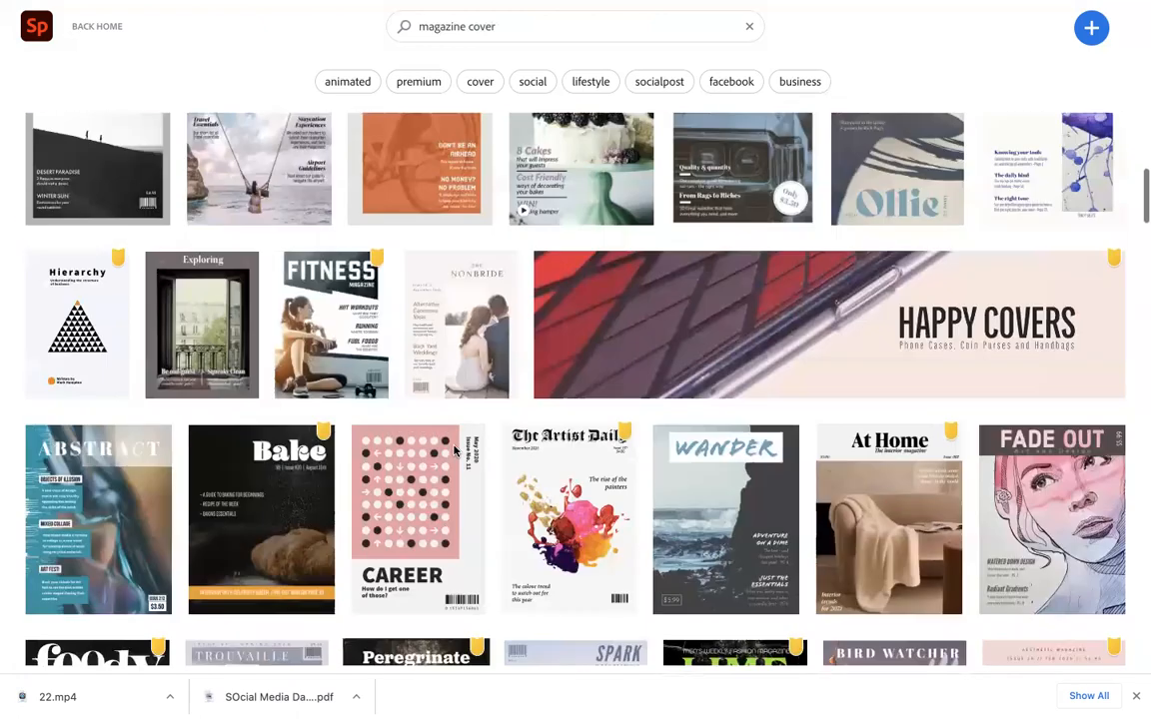
scroll(454, 451, up, 3)
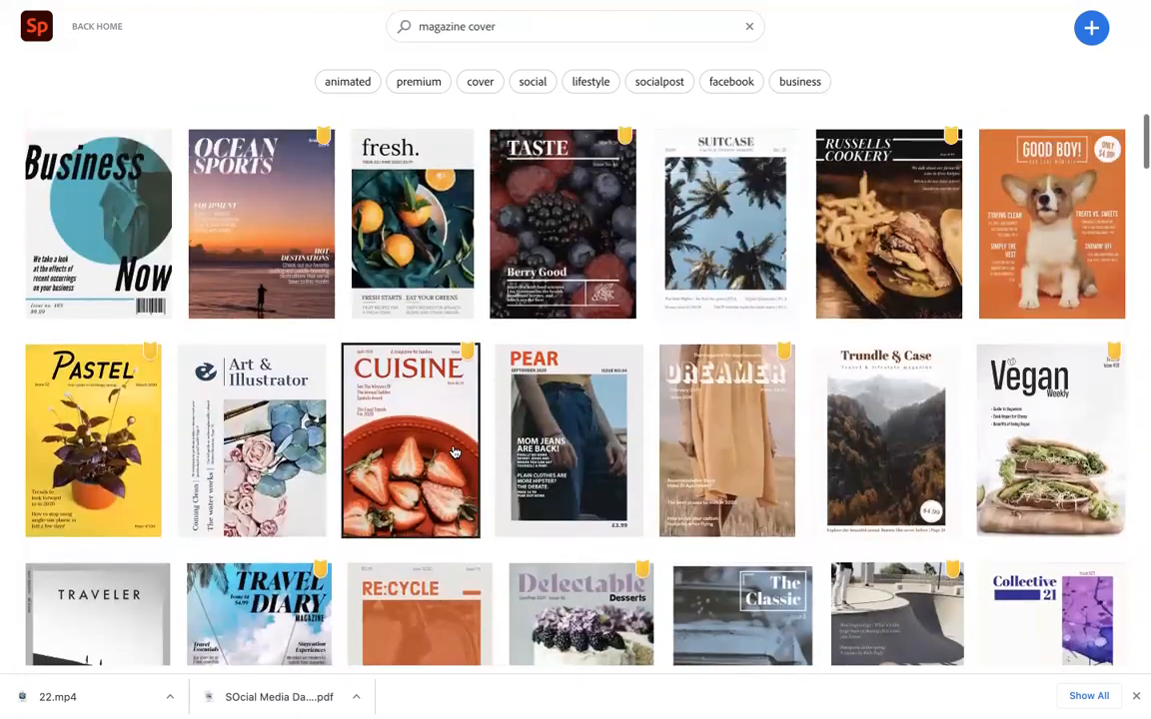
scroll(454, 451, down, 10)
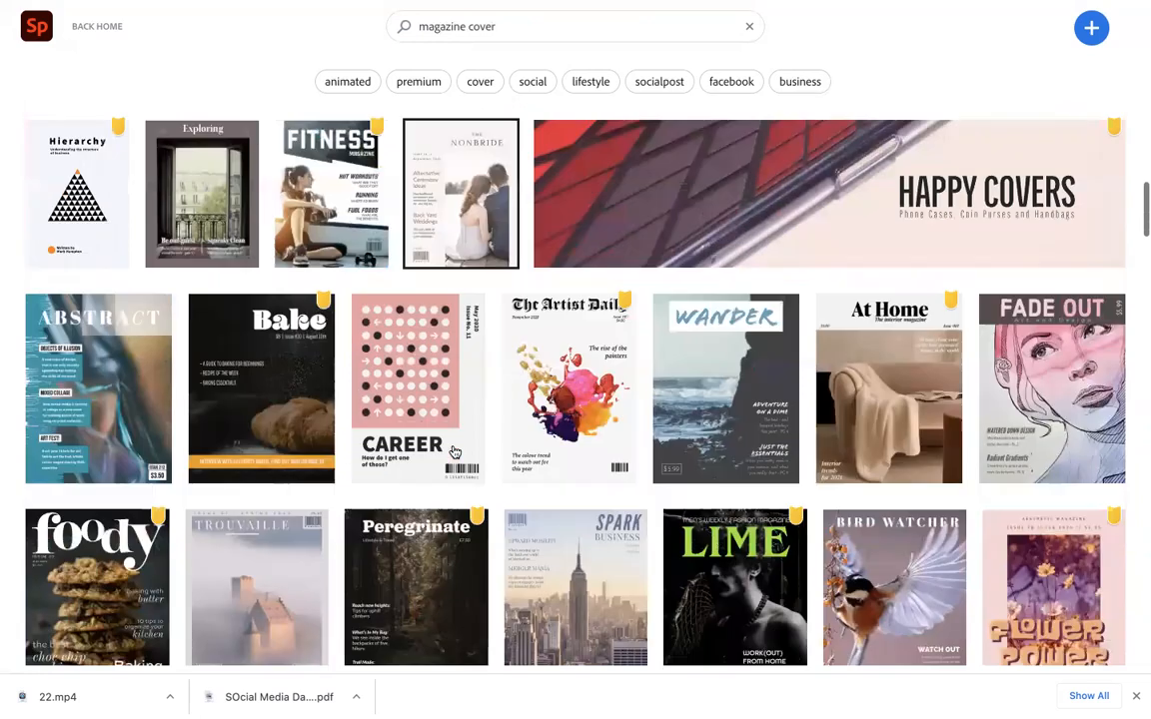
scroll(454, 450, down, 5)
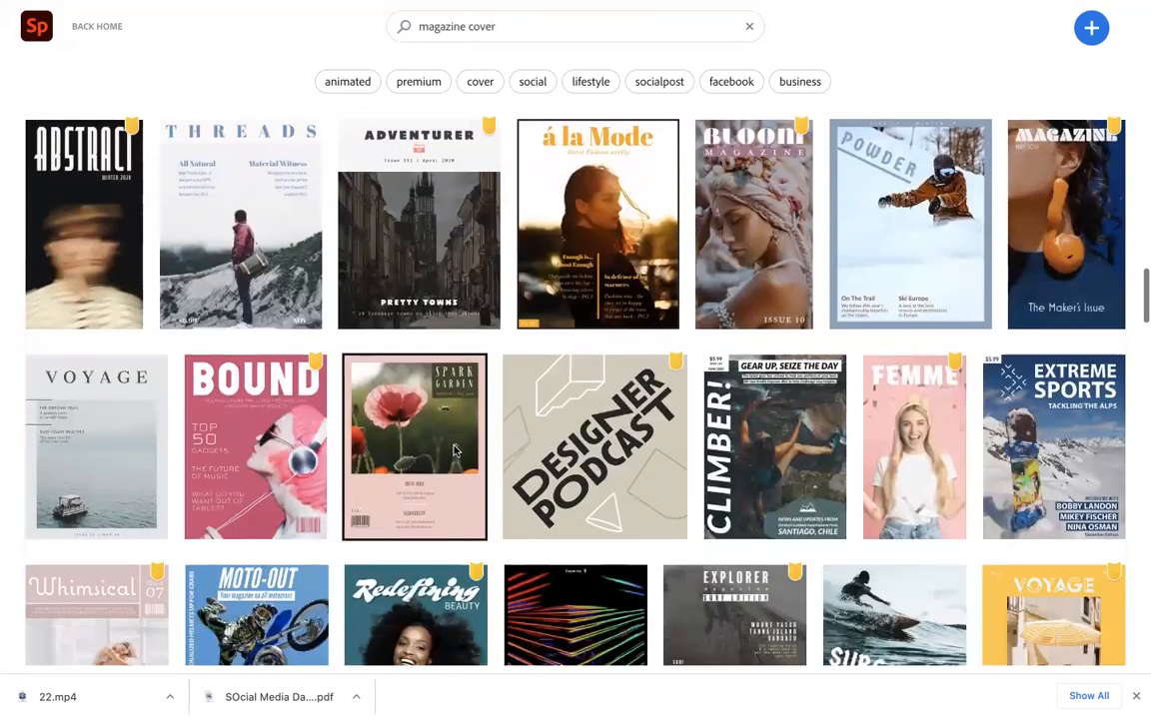
scroll(454, 450, down, 1)
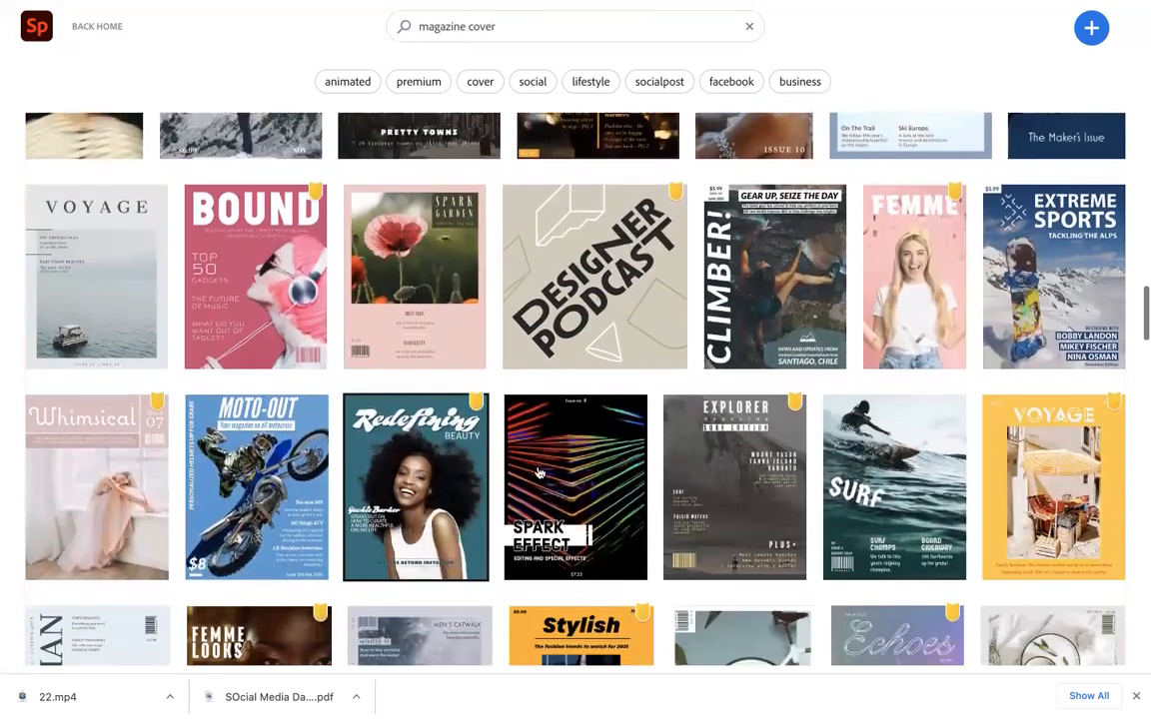
Start a new project from the Redefining Beauty magazine cover template
click(444, 526)
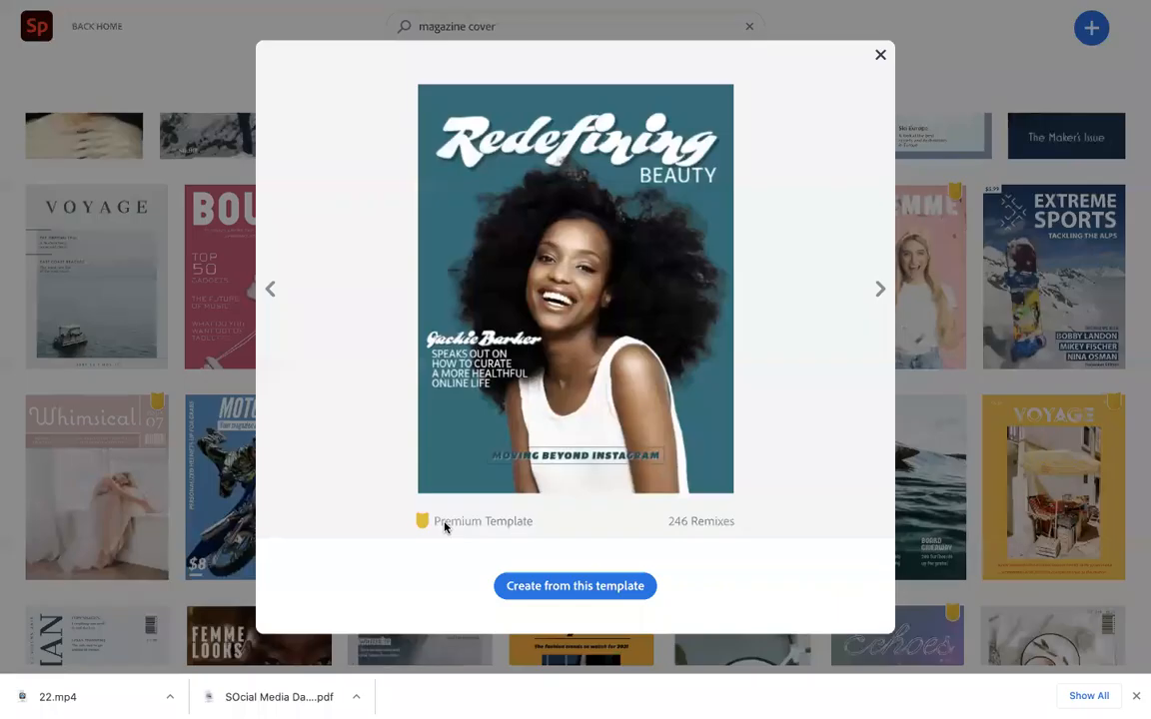
click(570, 591)
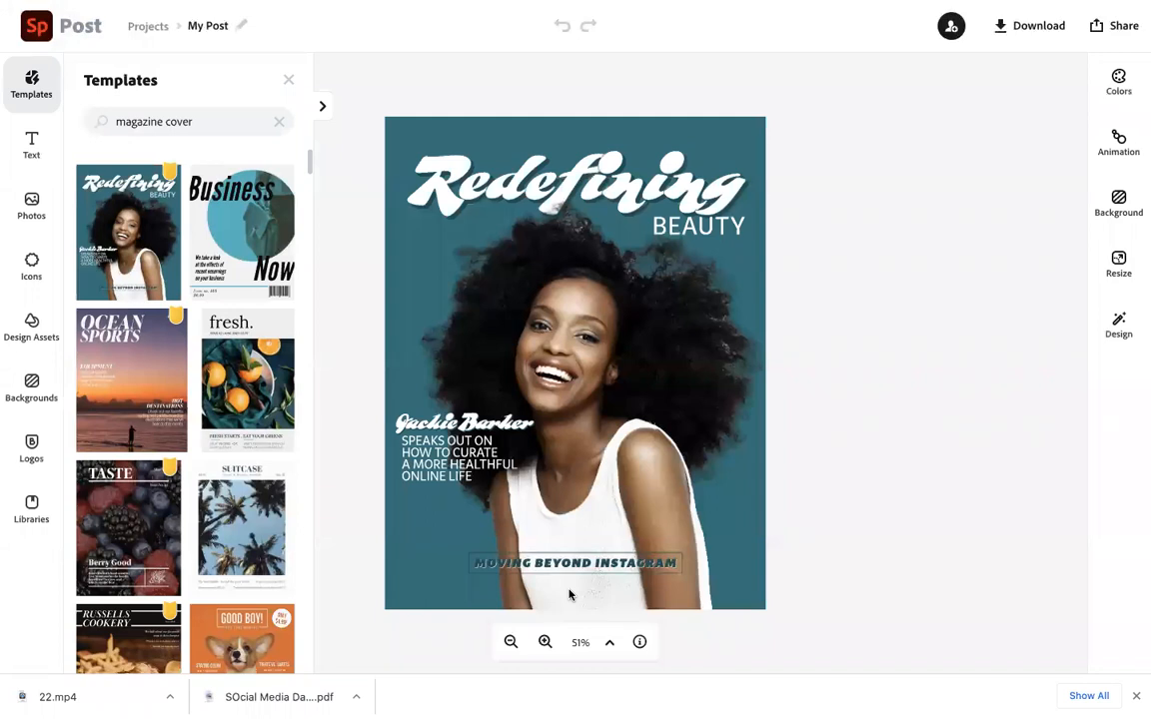
Inspect the cover's subtitle text block and the cover photo's settings
click(465, 442)
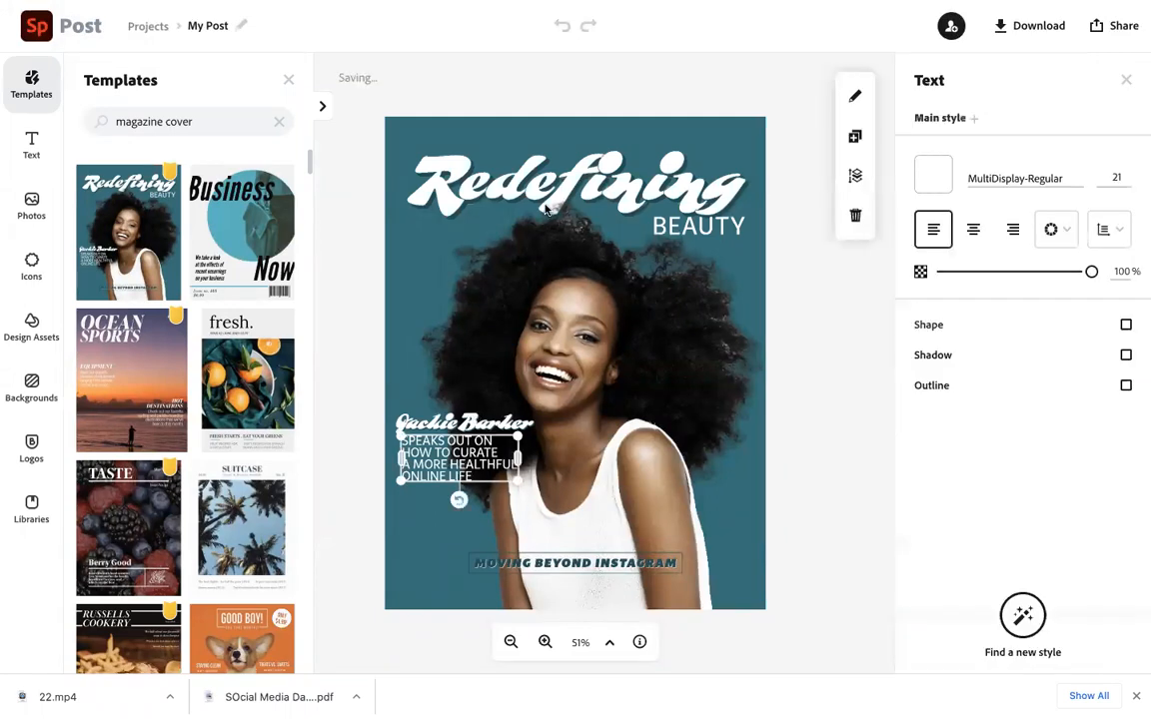
click(545, 205)
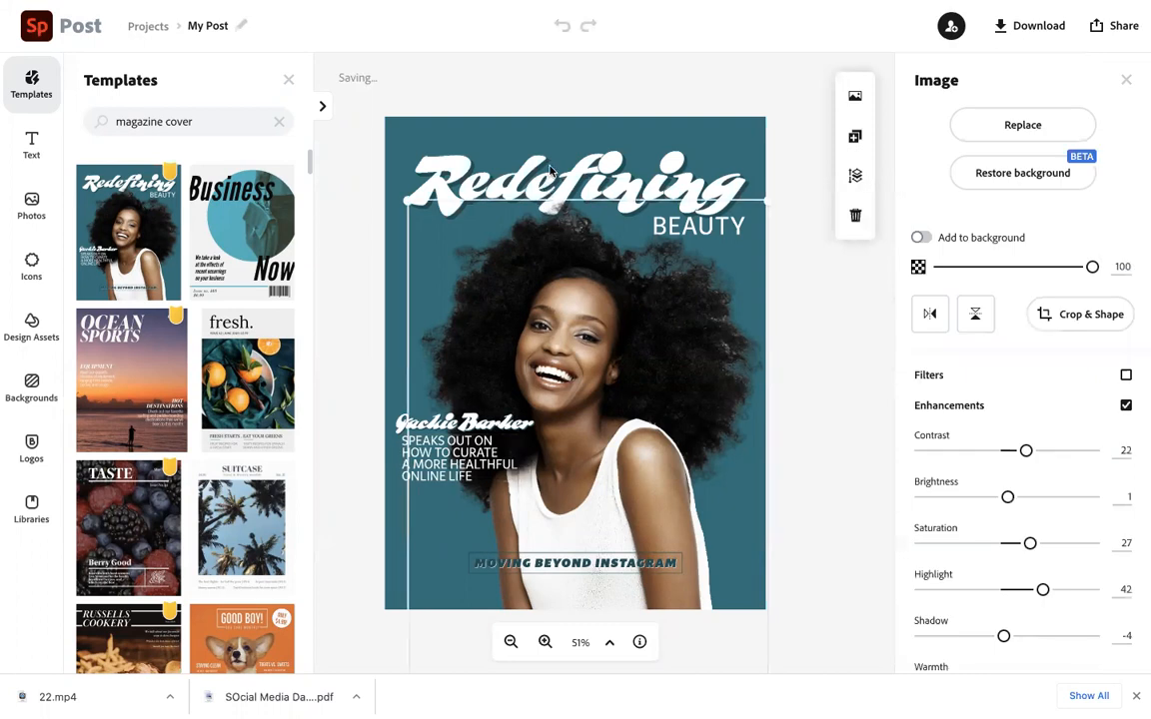
Replace the headline Redefining with the text Spark Joy
click(550, 170)
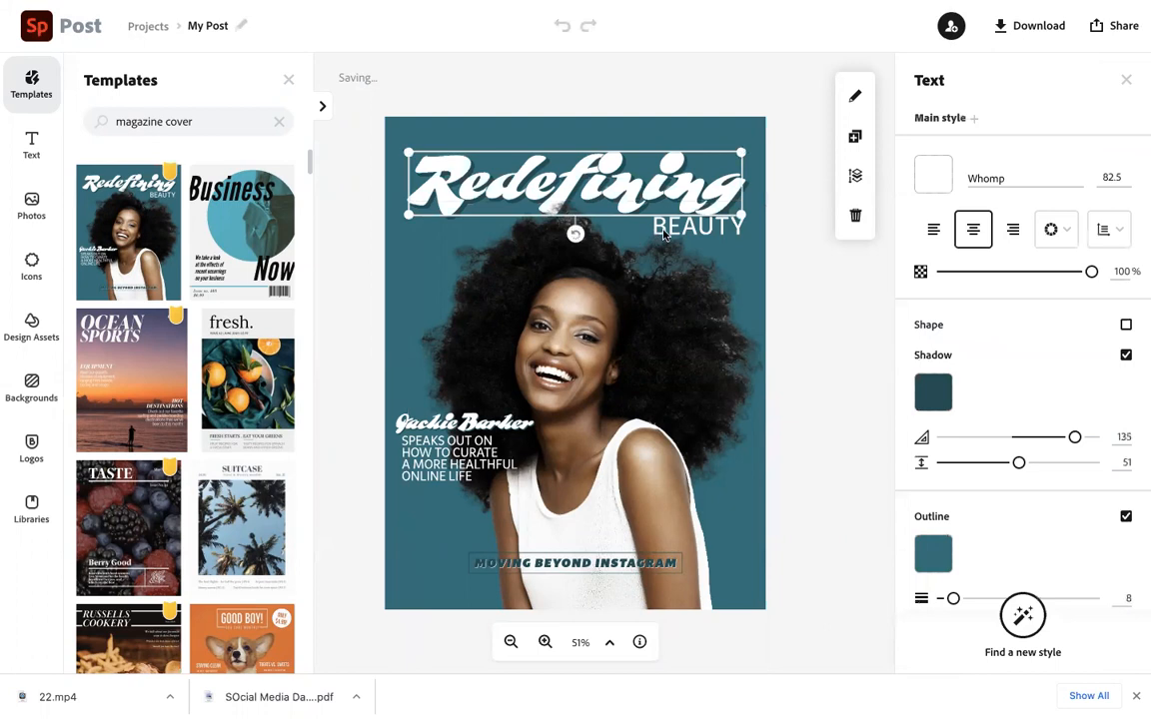
click(599, 210)
click(414, 419)
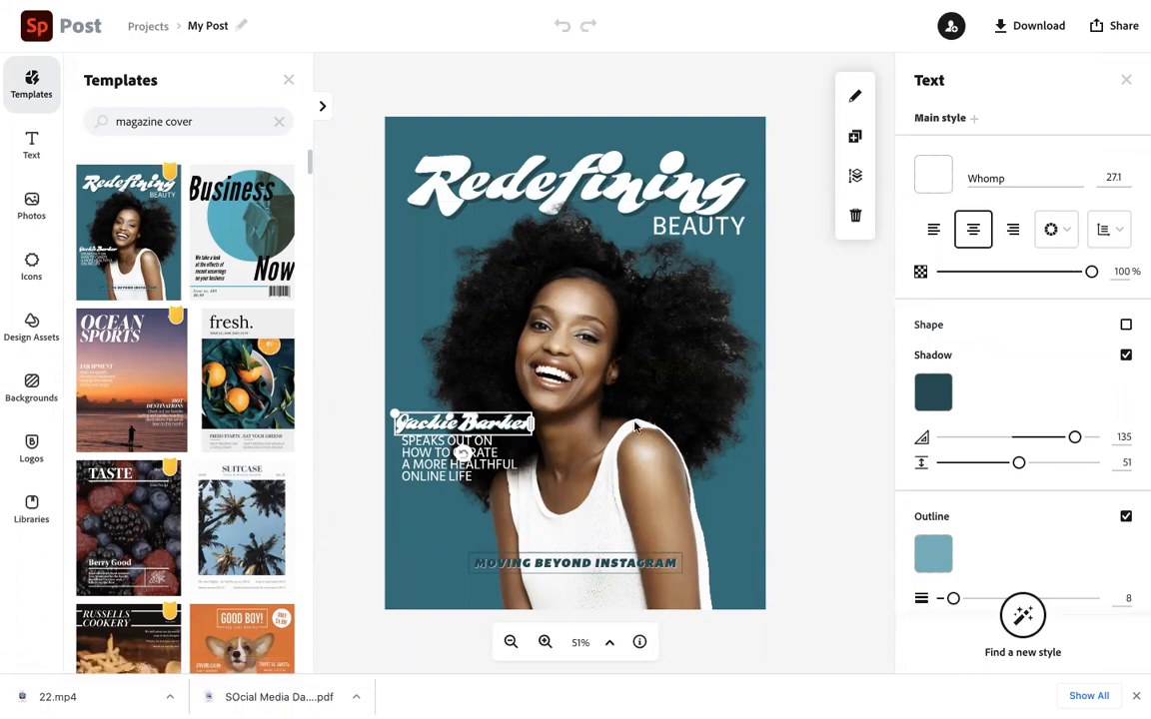
click(572, 384)
click(602, 177)
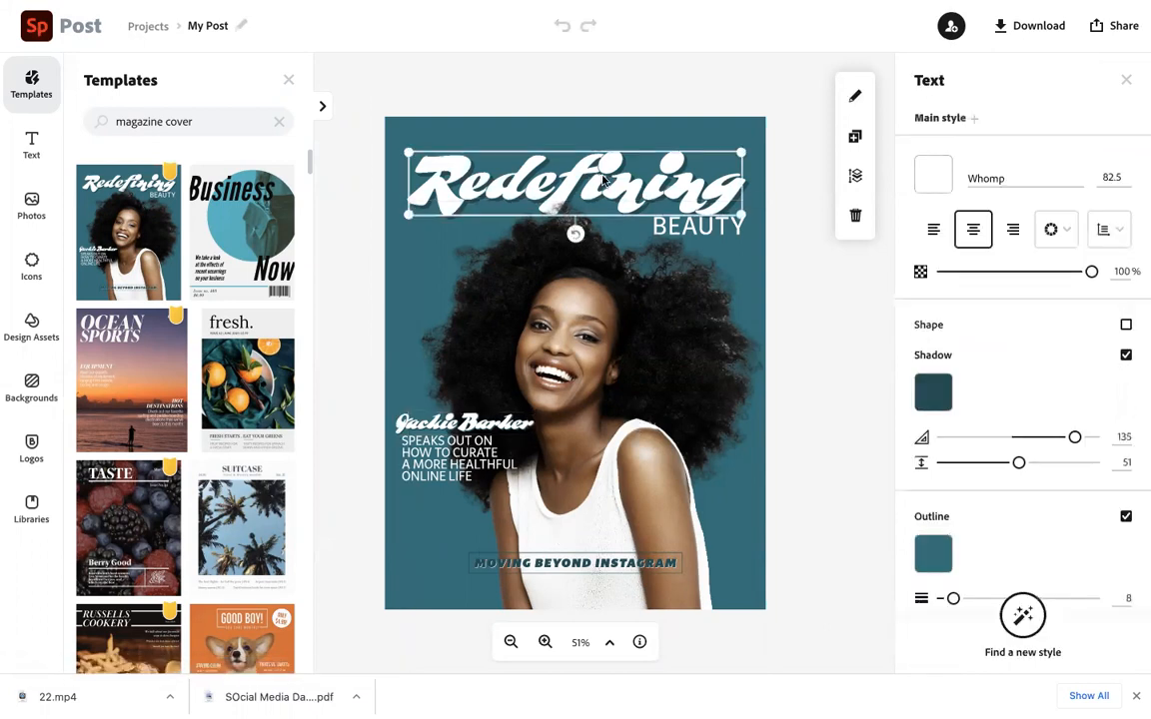
click(603, 177)
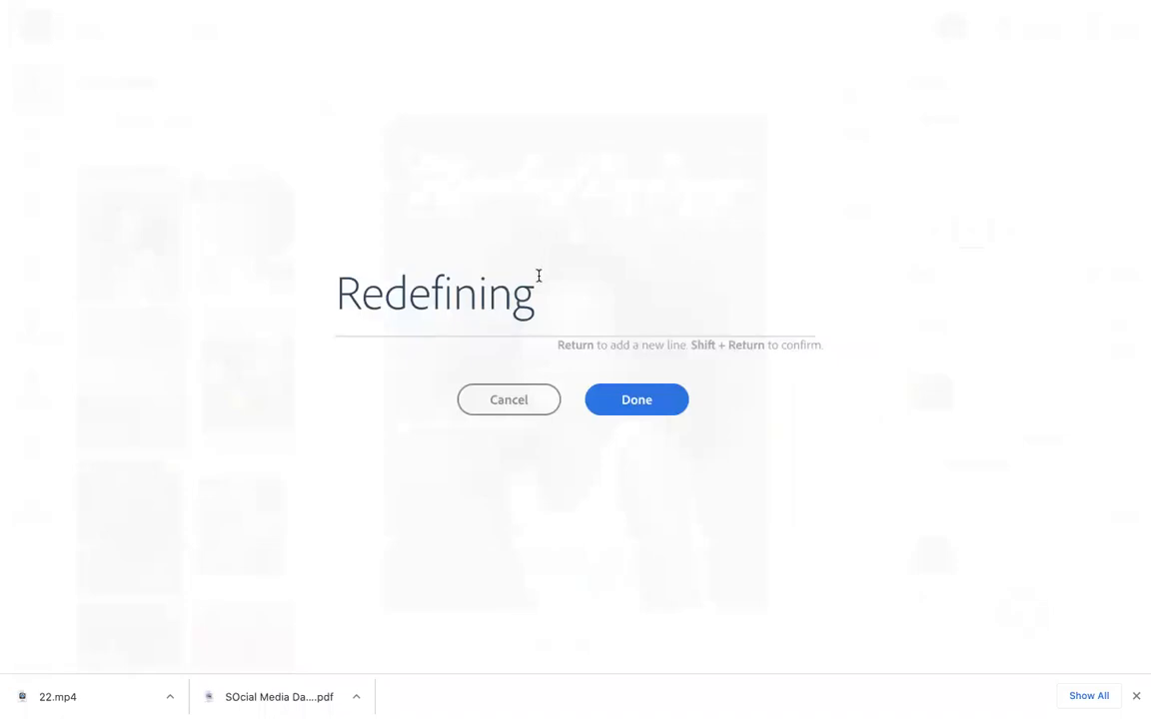
drag(536, 279, 277, 301)
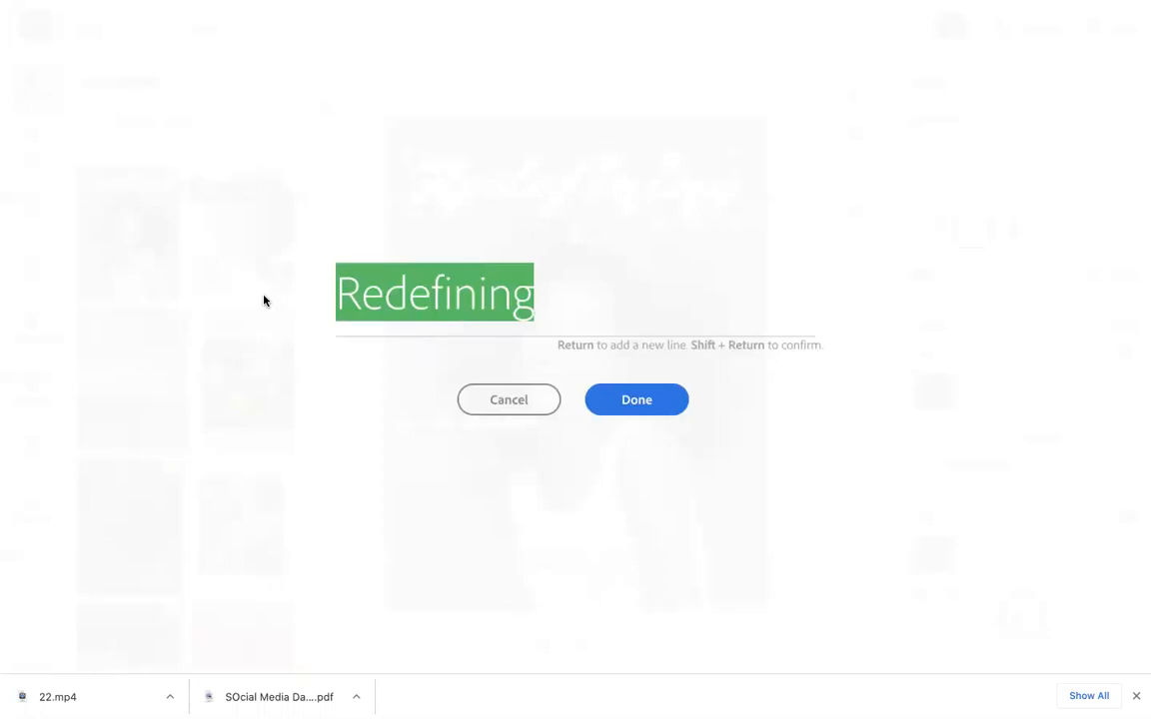
text(Spark Ko)
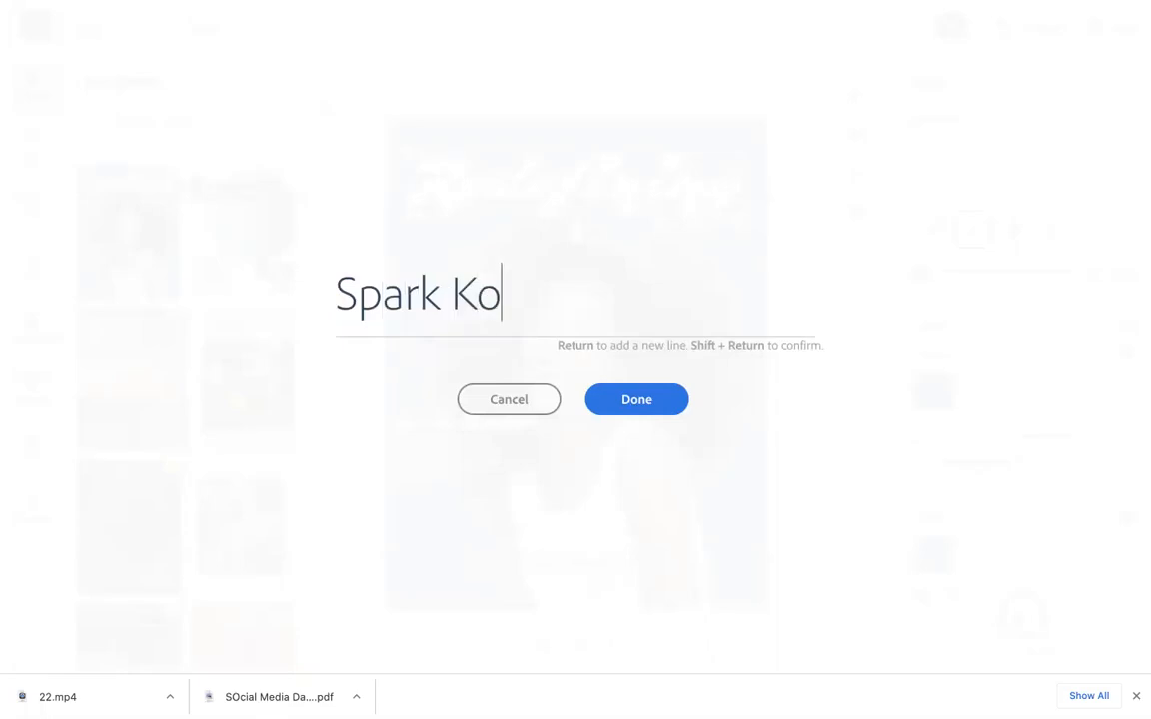
key(BackSpace)
key(BackSpace)
text(Joy)
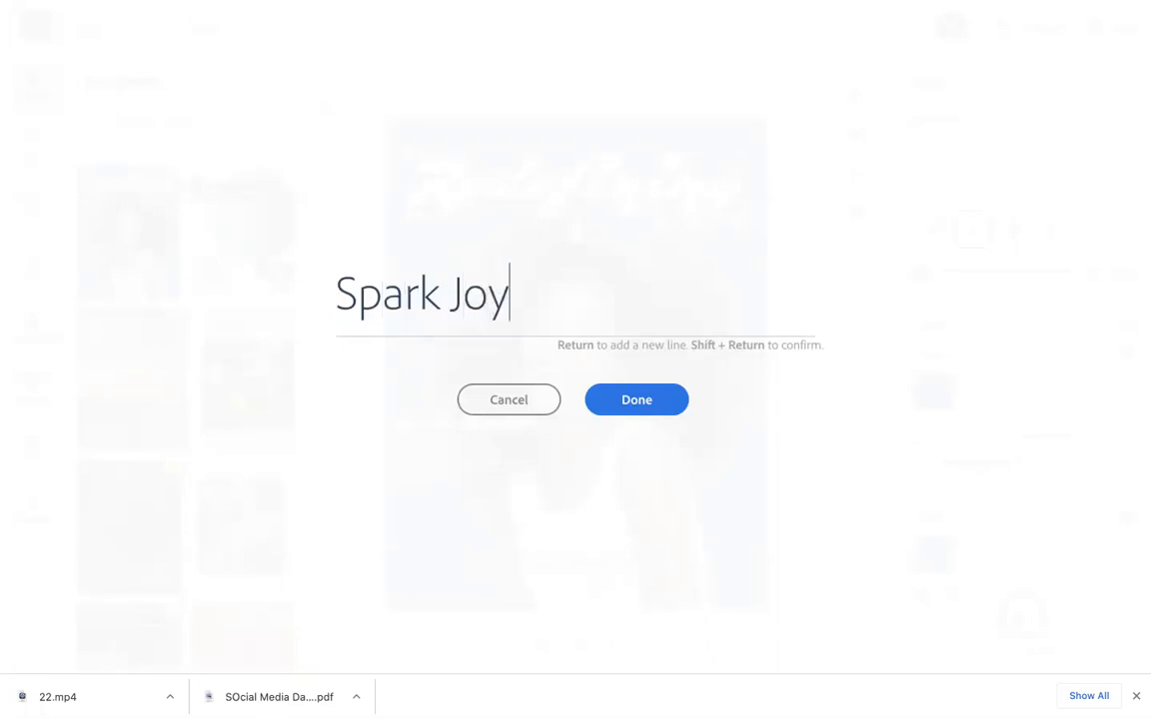
key(Return)
key(BackSpace)
click(621, 402)
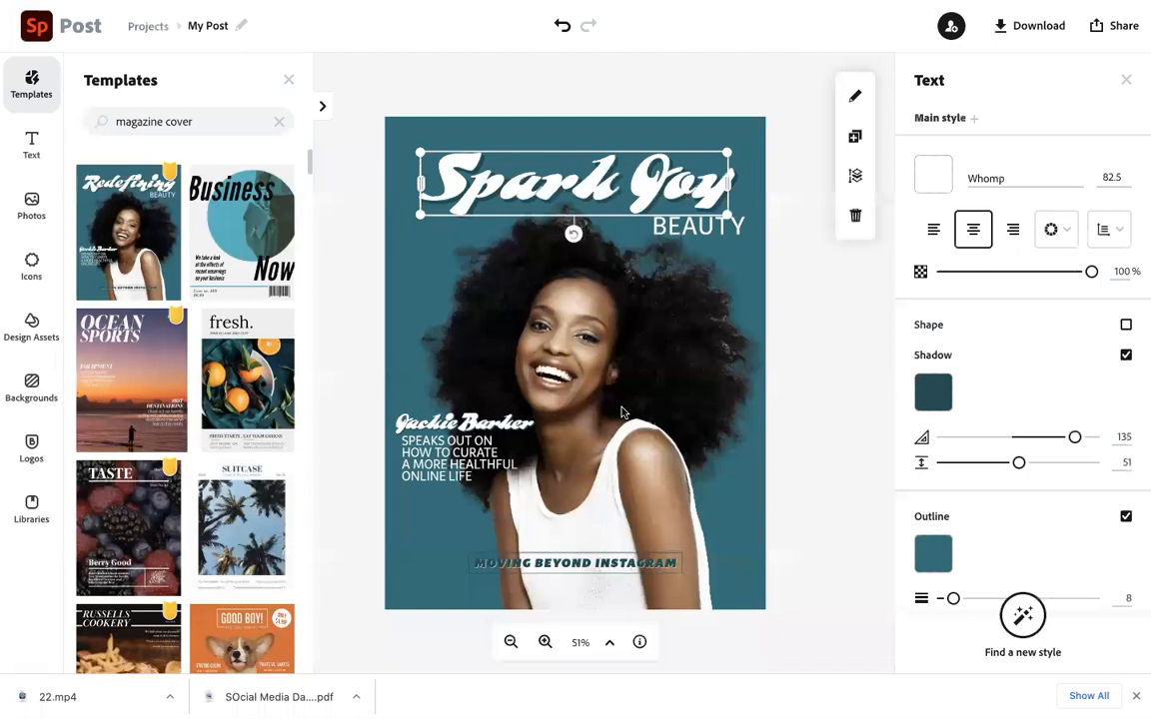
click(619, 209)
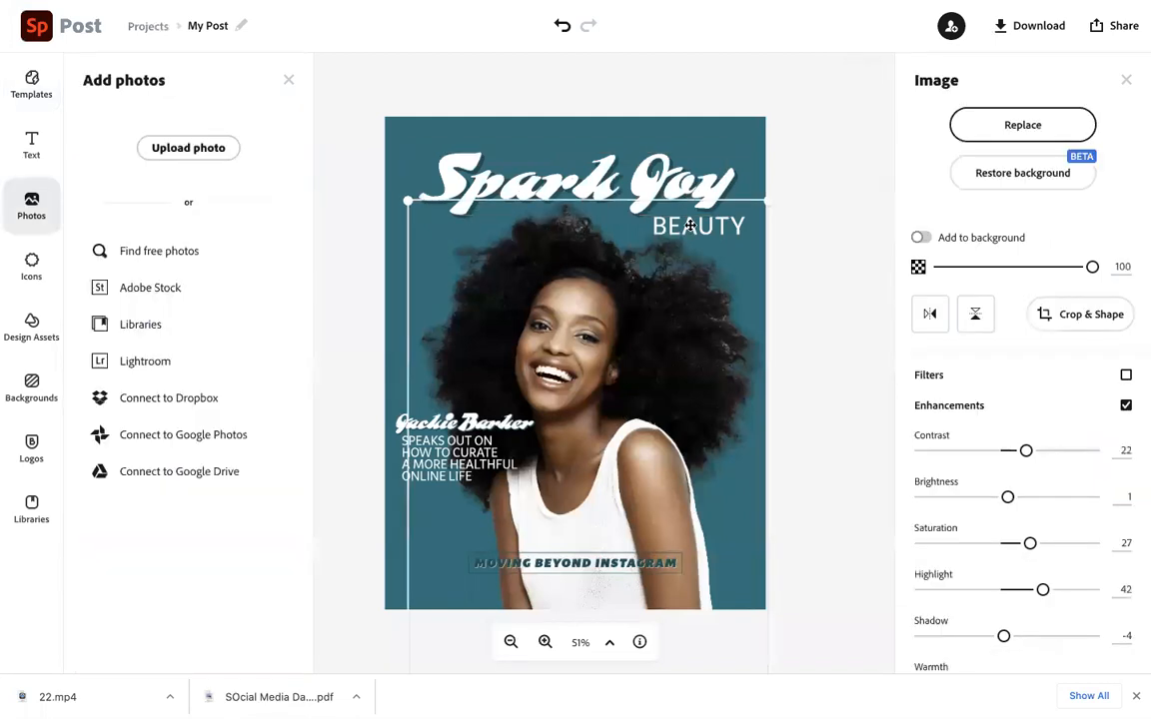
double_click(668, 180)
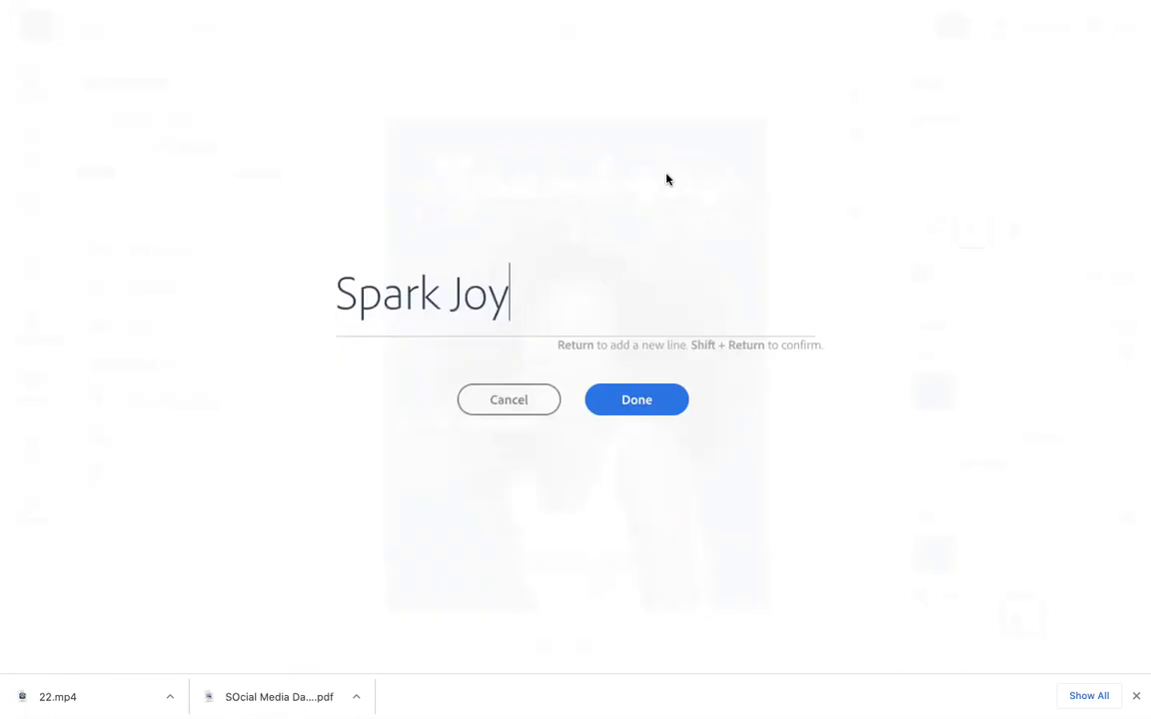
click(621, 406)
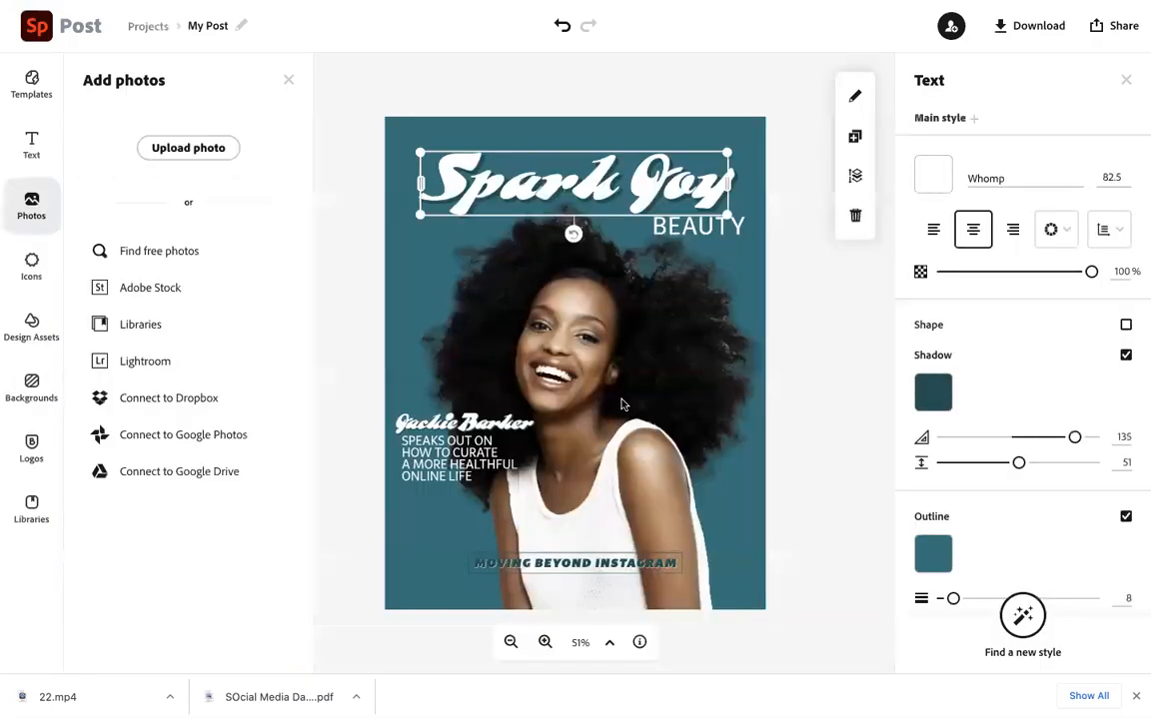
Move the cover photo down so its top sits about a third of the way down the cover
click(656, 238)
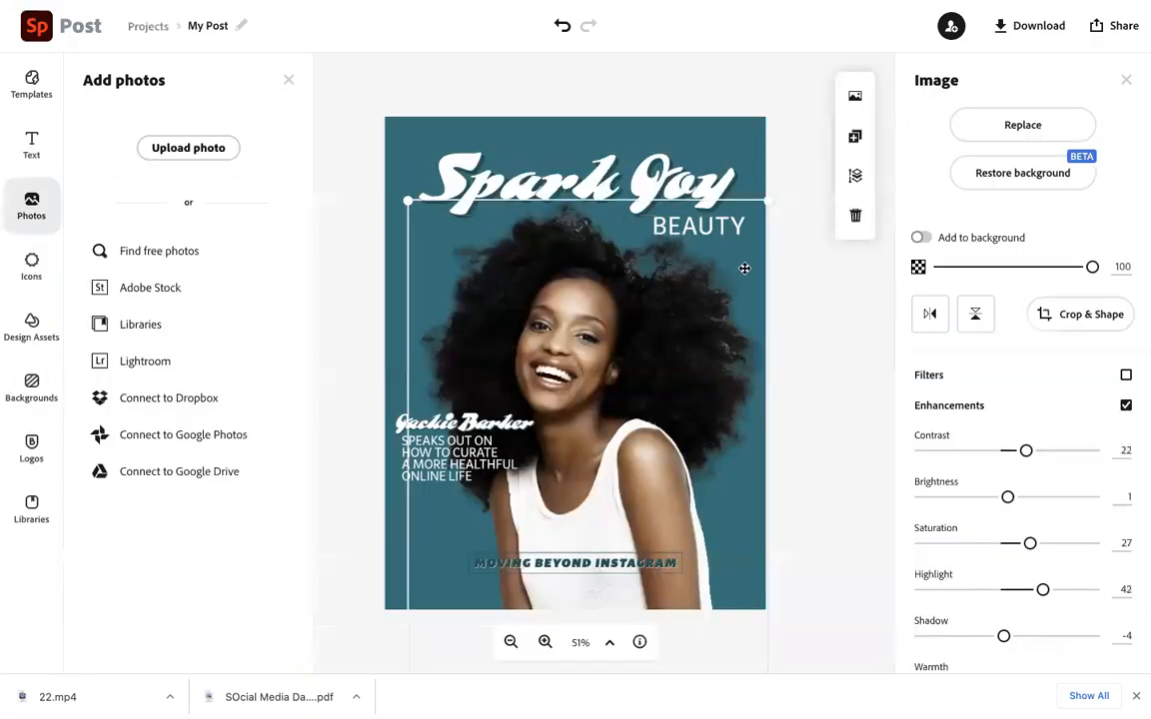
click(735, 151)
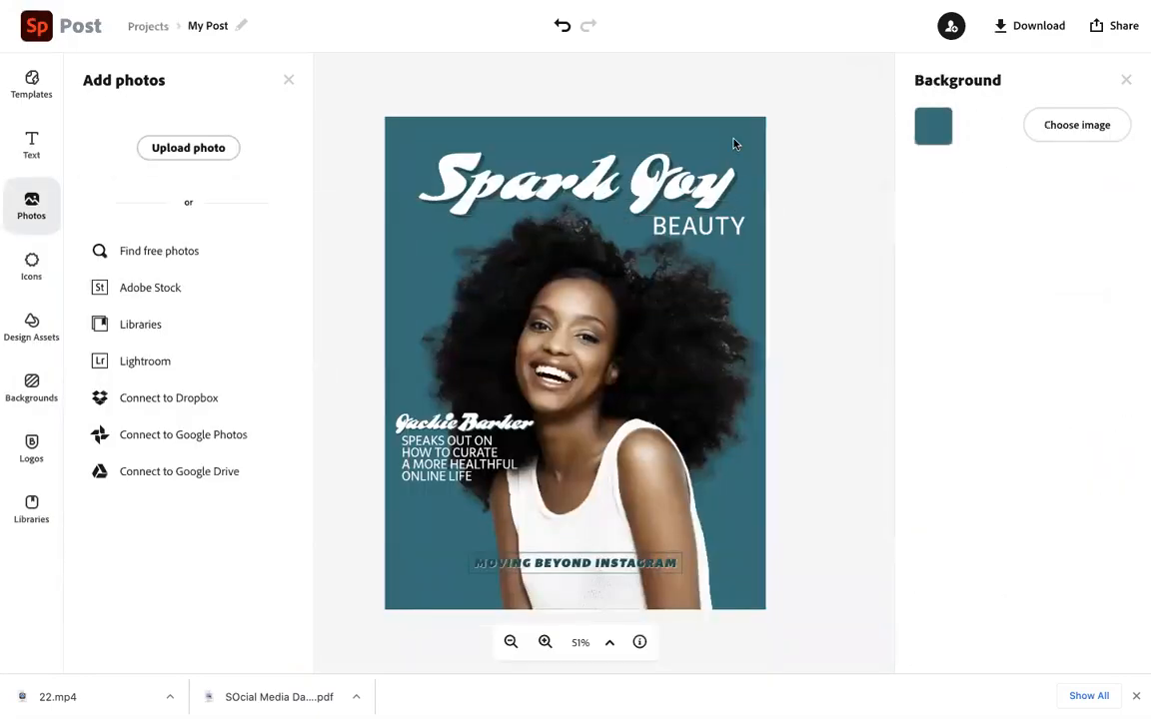
click(700, 178)
click(738, 230)
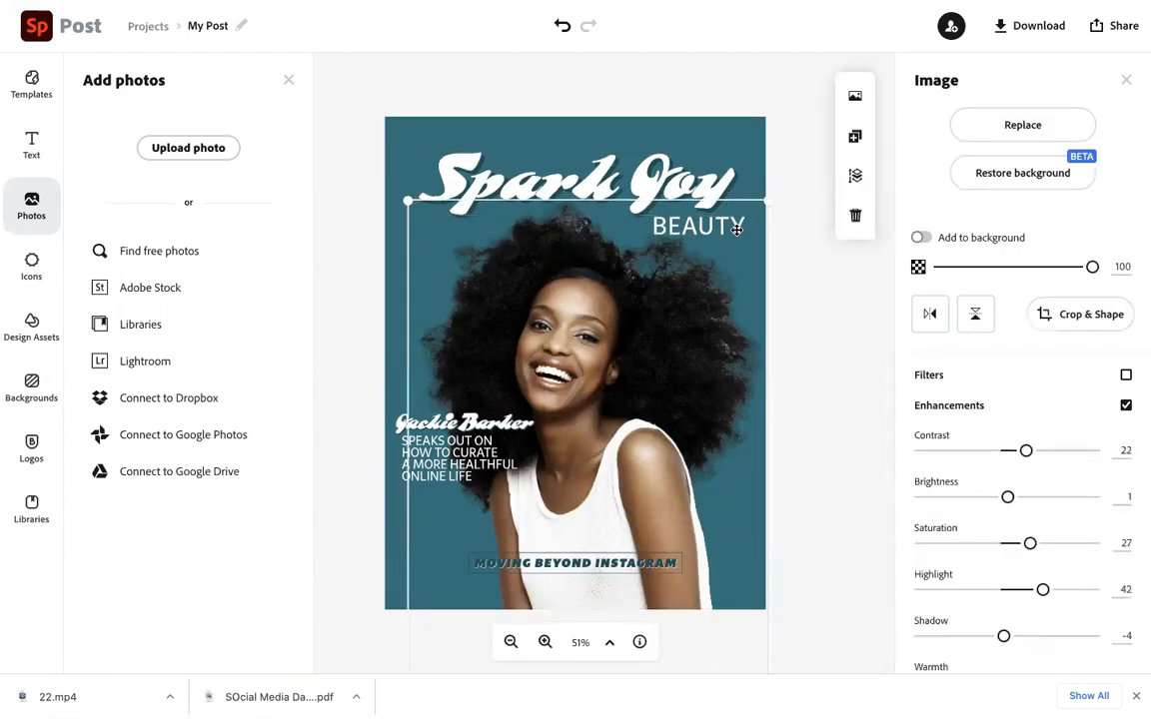
click(737, 230)
drag(737, 229, 721, 344)
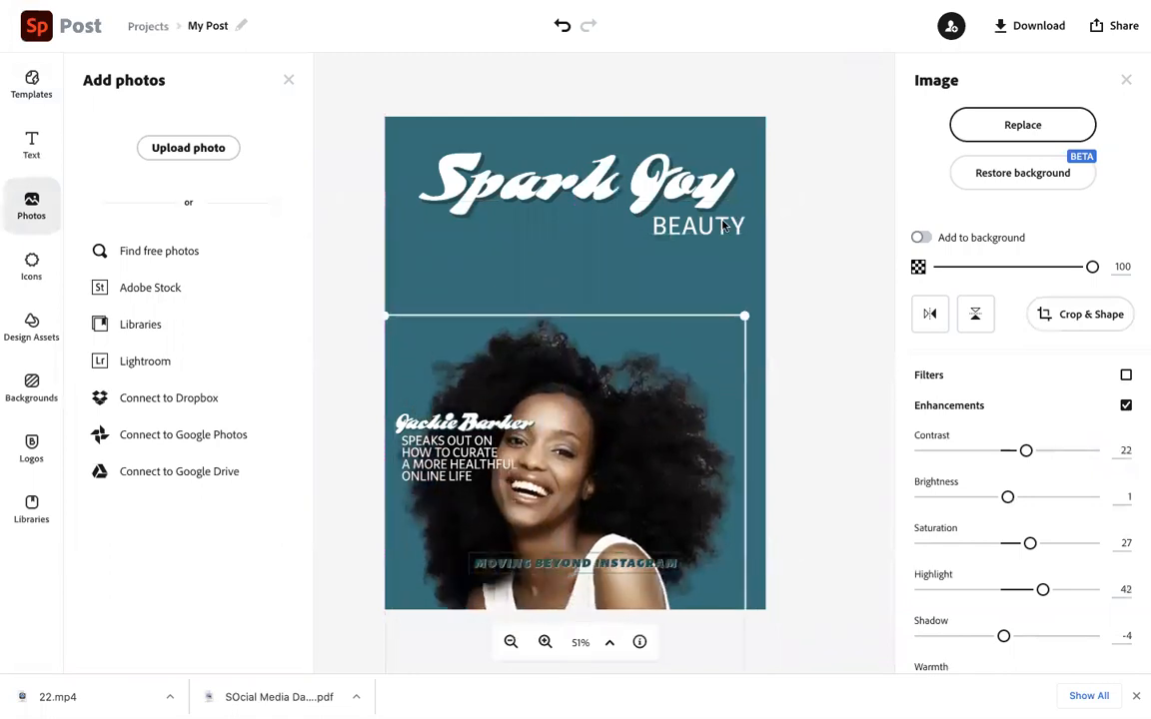
Replace the BEAUTY subtitle under the headline with the word lifestyle
double_click(722, 224)
key(super+a)
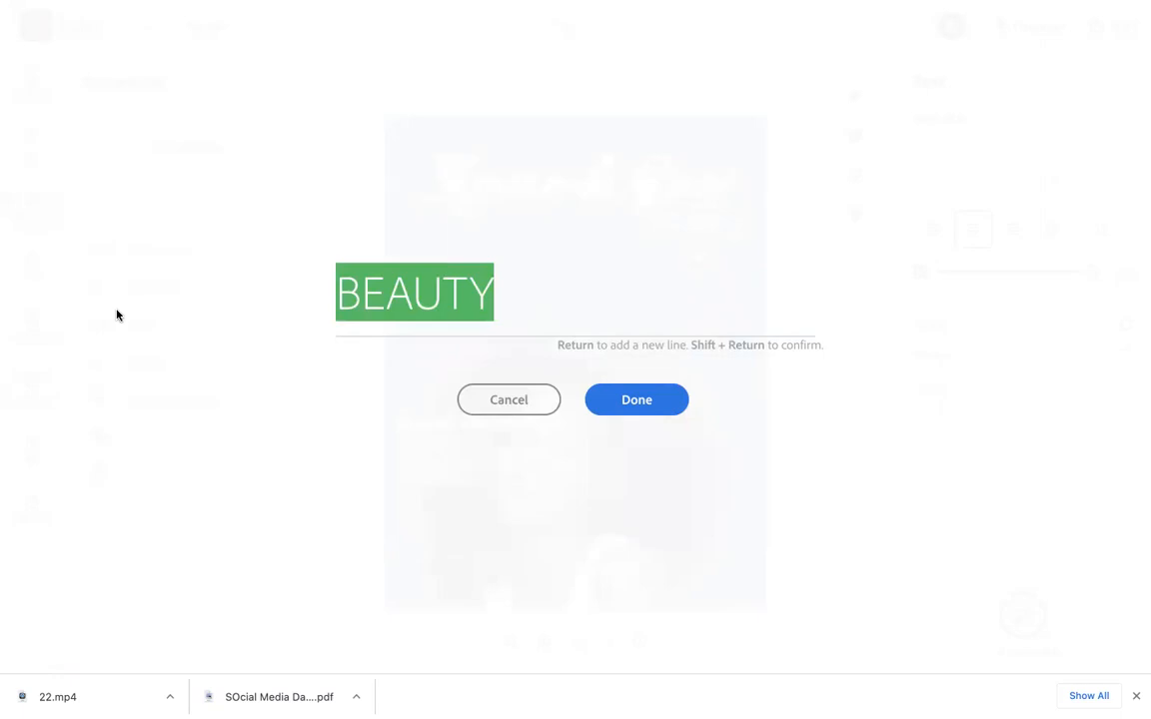
text(lifes)
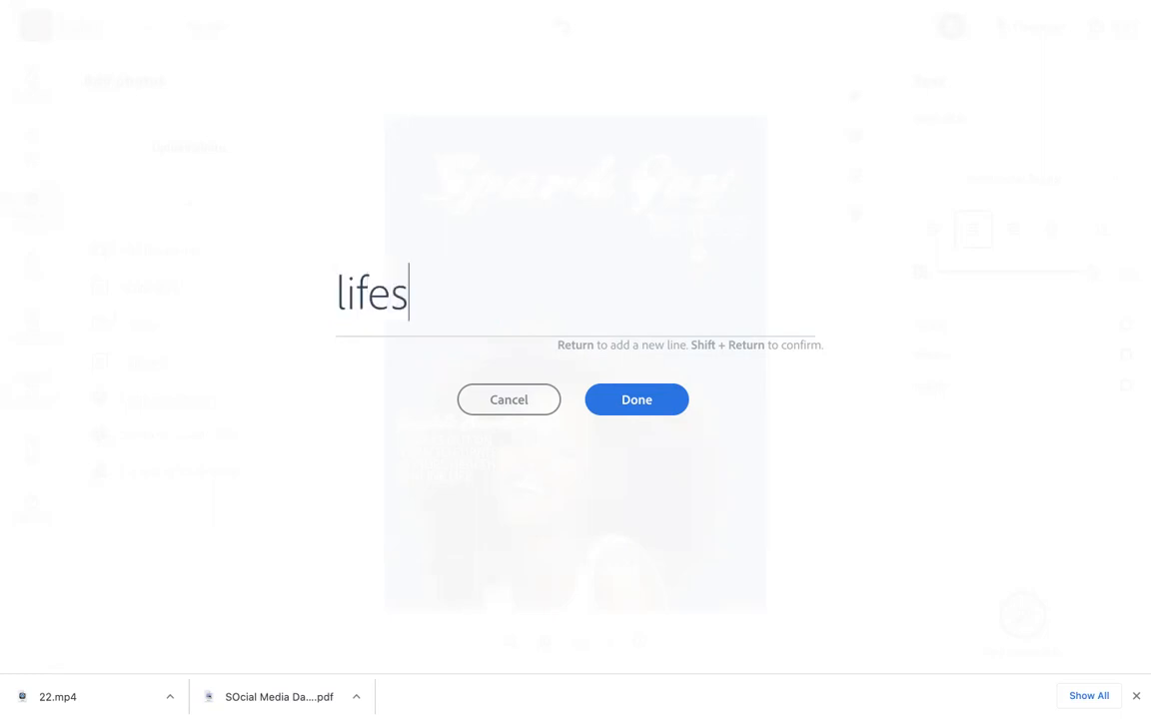
text(tyle)
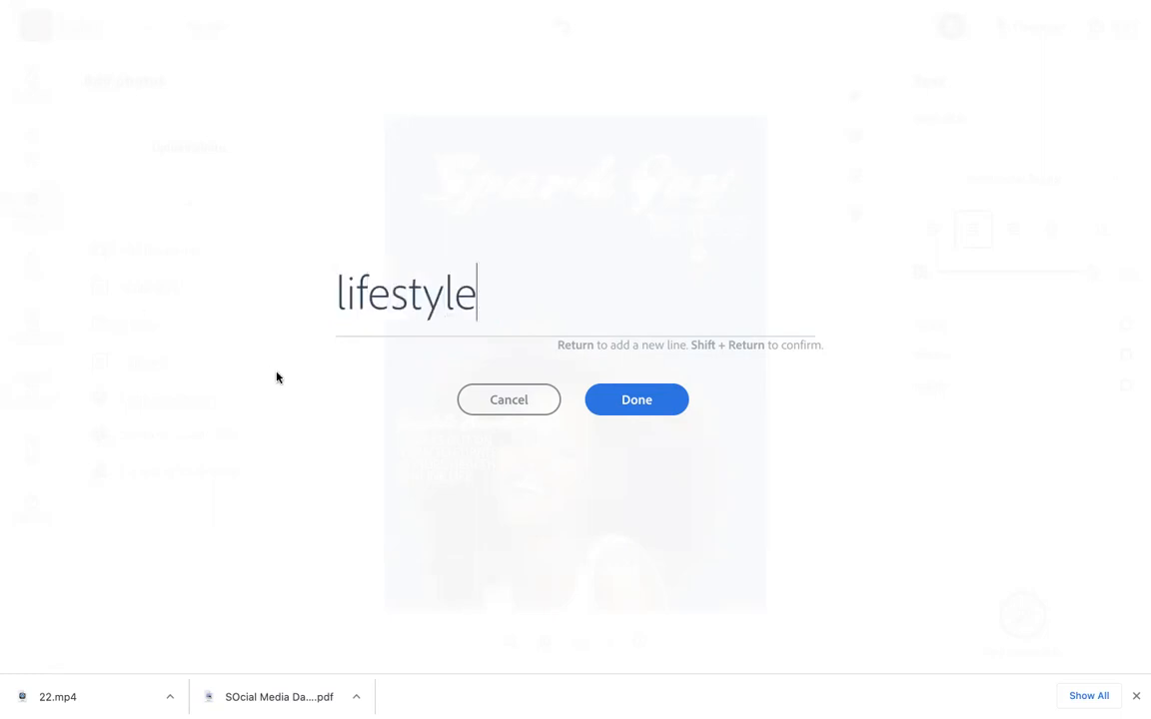
click(611, 407)
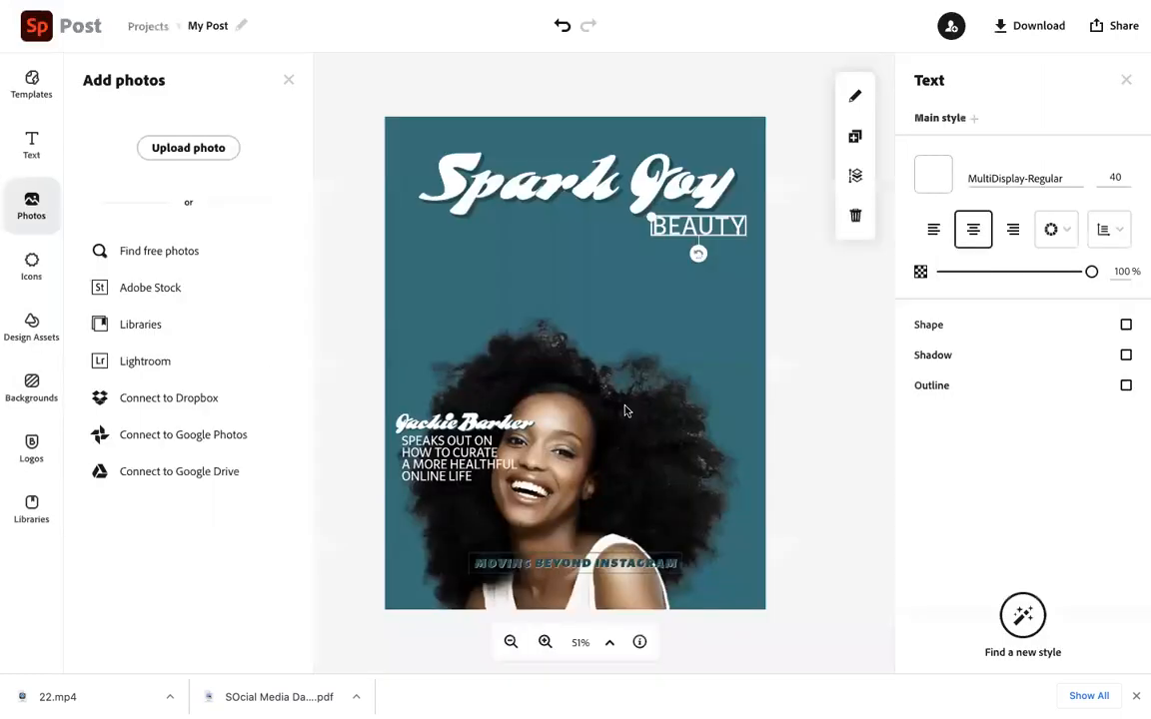
Change the headline text to The Joy Filled
double_click(491, 165)
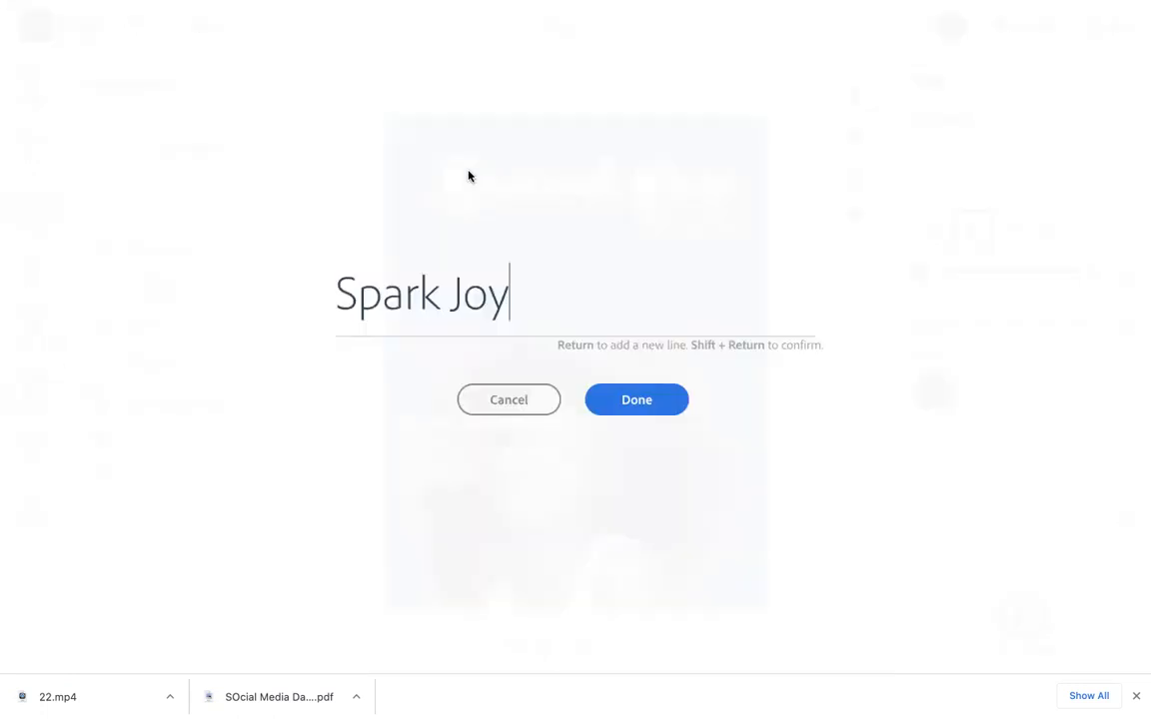
click(337, 299)
text(The)
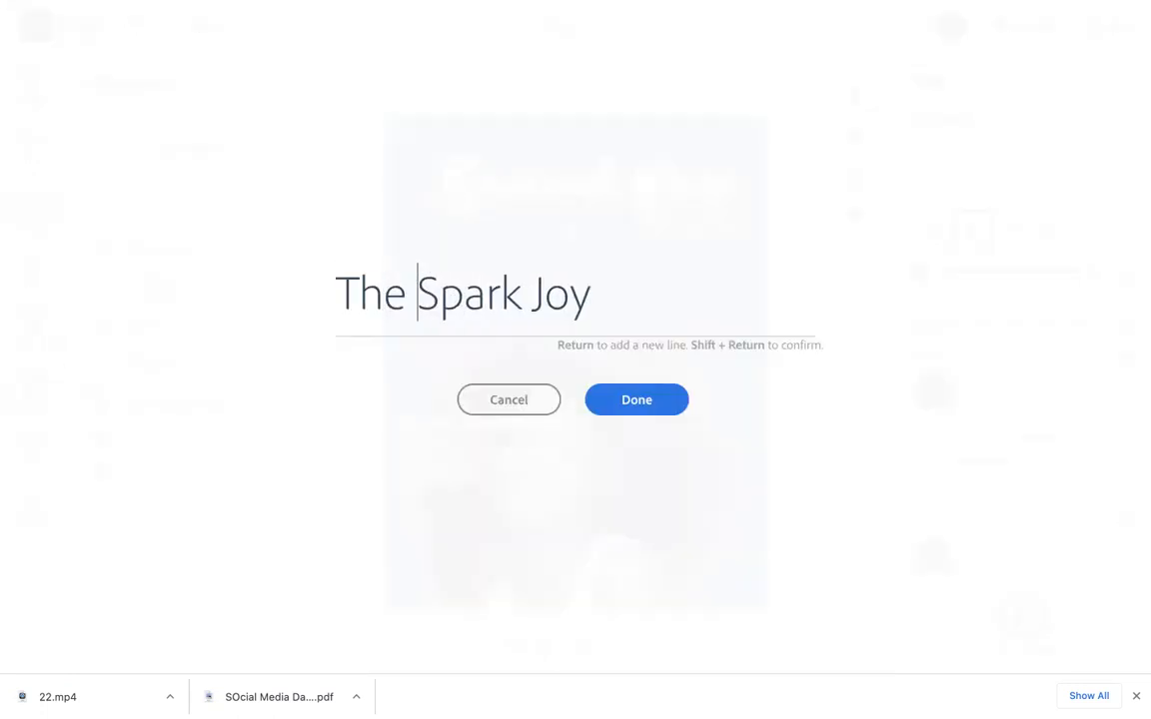
drag(521, 296, 420, 290)
key(BackSpace)
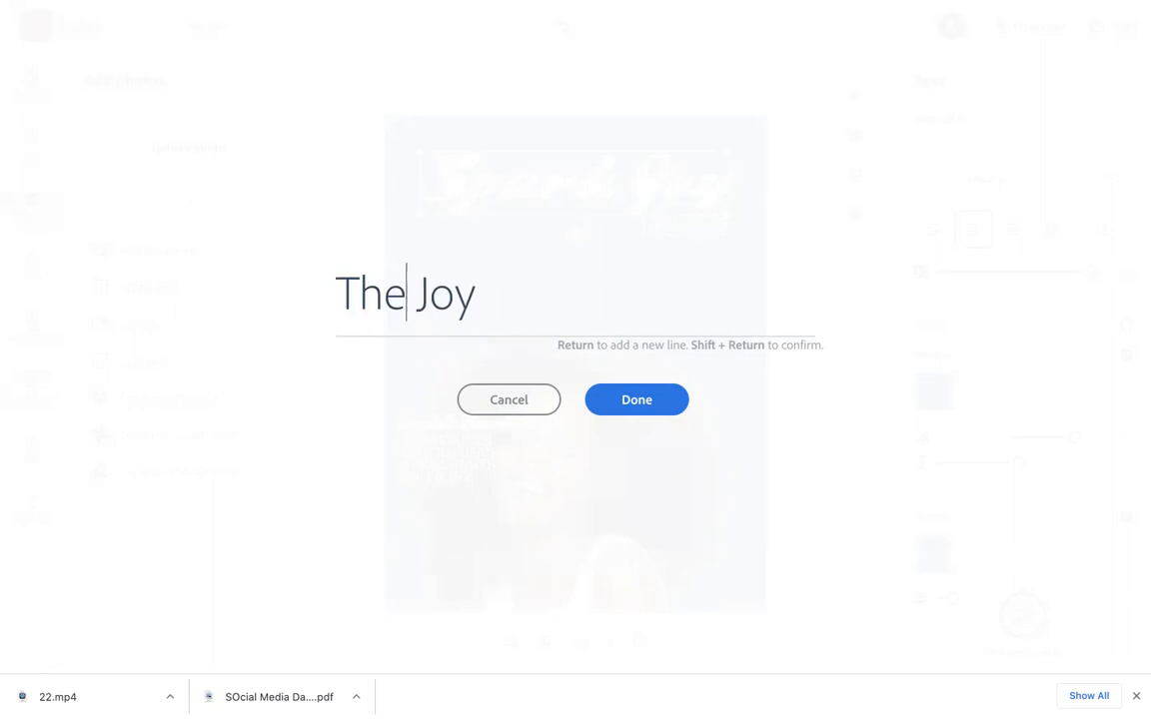
click(499, 296)
text(Filled)
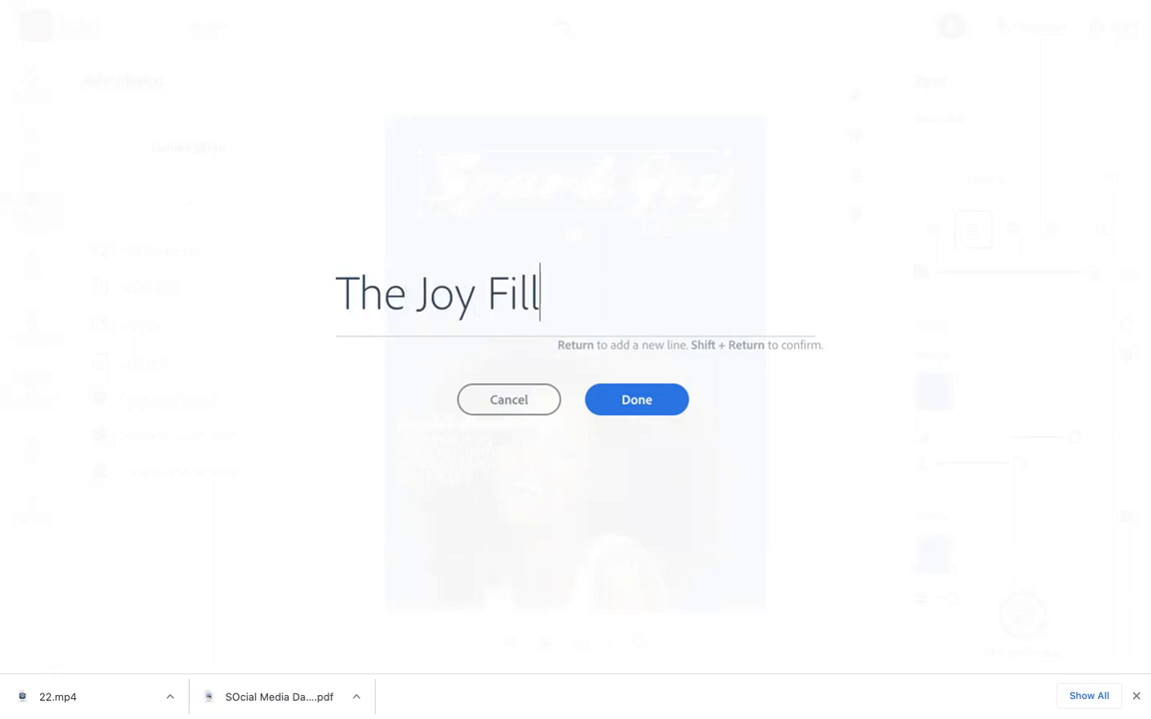
click(663, 406)
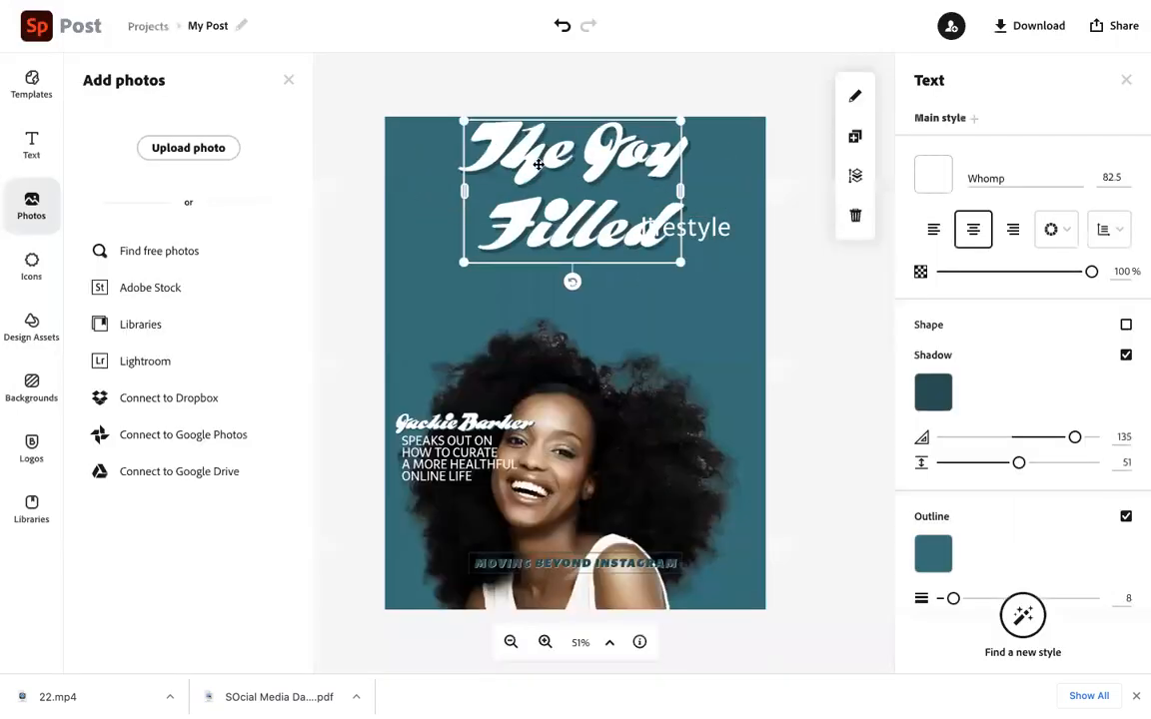
Set the headline's shadow angle to 101
drag(462, 190, 351, 194)
drag(1075, 439, 1061, 438)
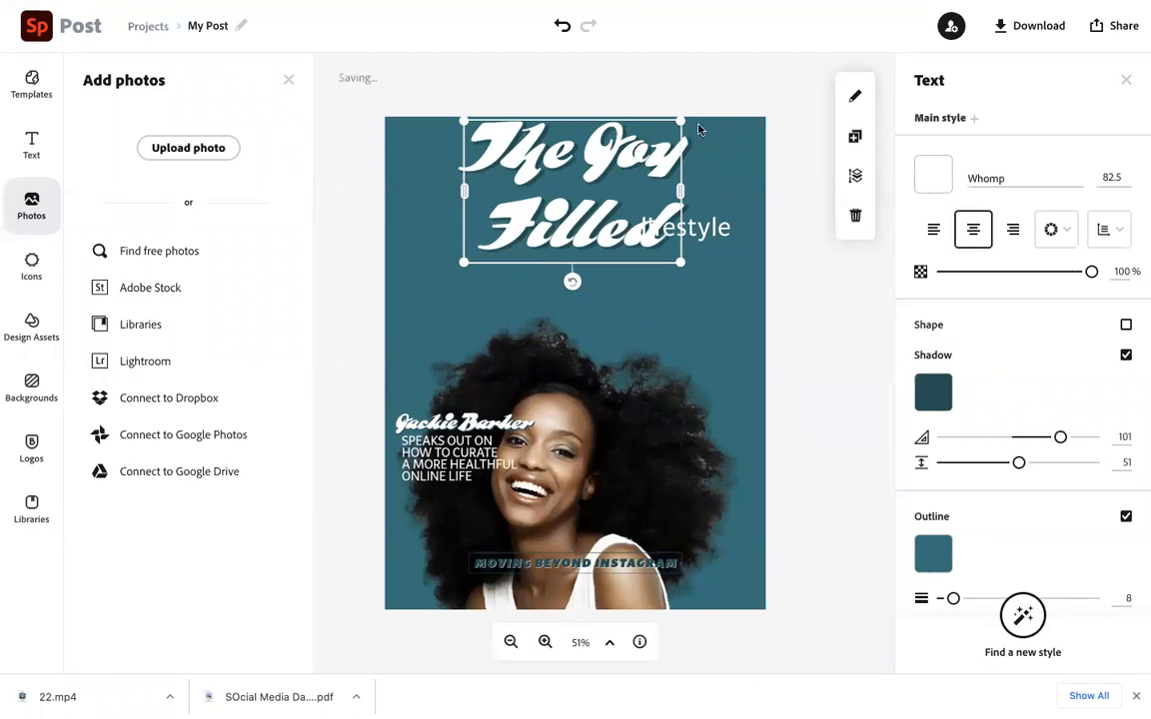
Enlarge the headline by its corner handle to about size 106
mouse_move(679, 190)
mouse_down()
mouse_move(765, 188)
mouse_move(683, 190)
mouse_up()
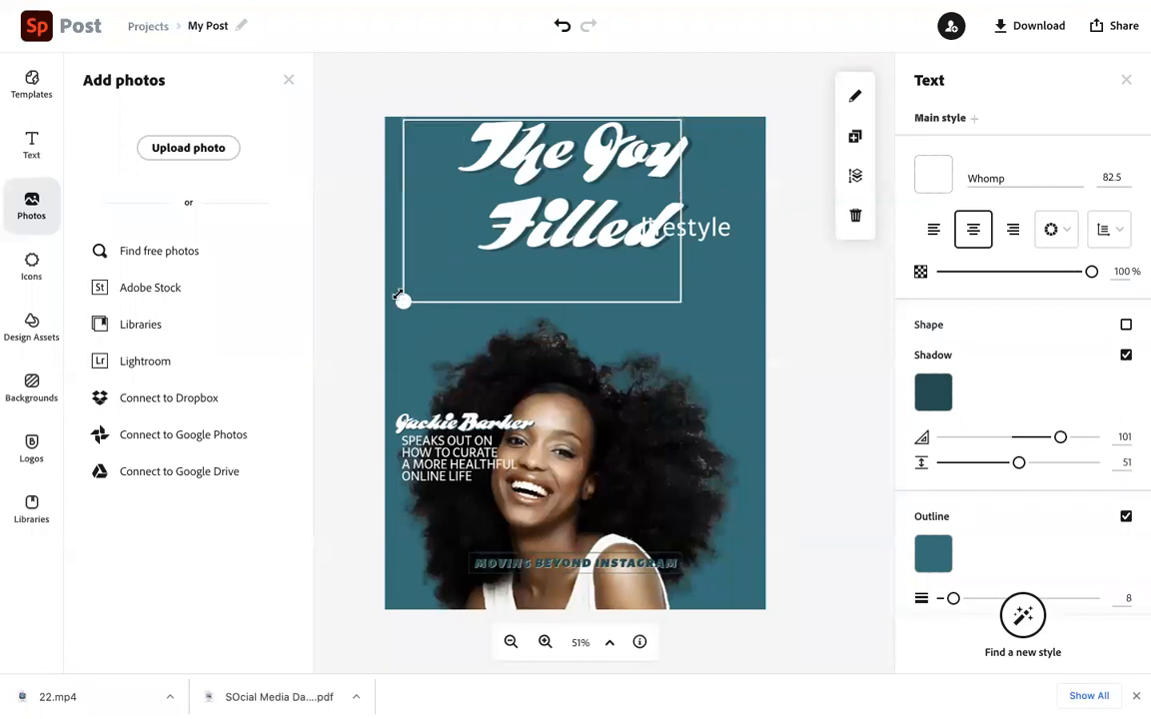
drag(464, 262, 387, 283)
drag(679, 214, 837, 214)
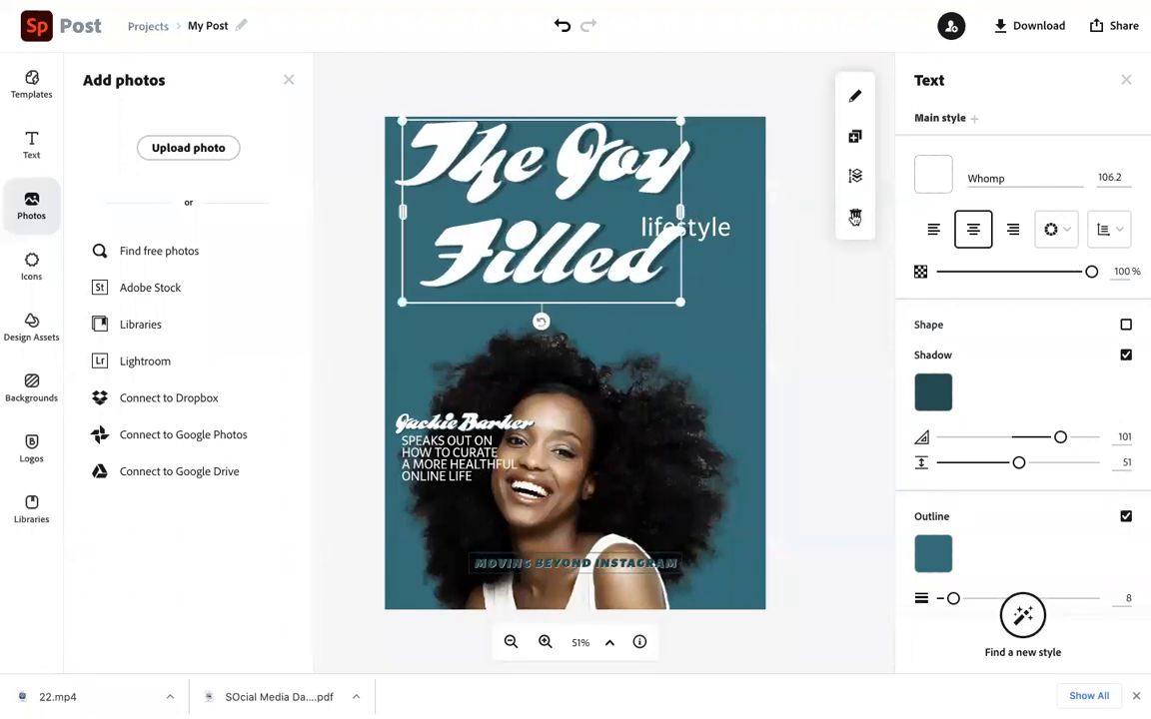
Set the headline's font size to 75
click(1124, 178)
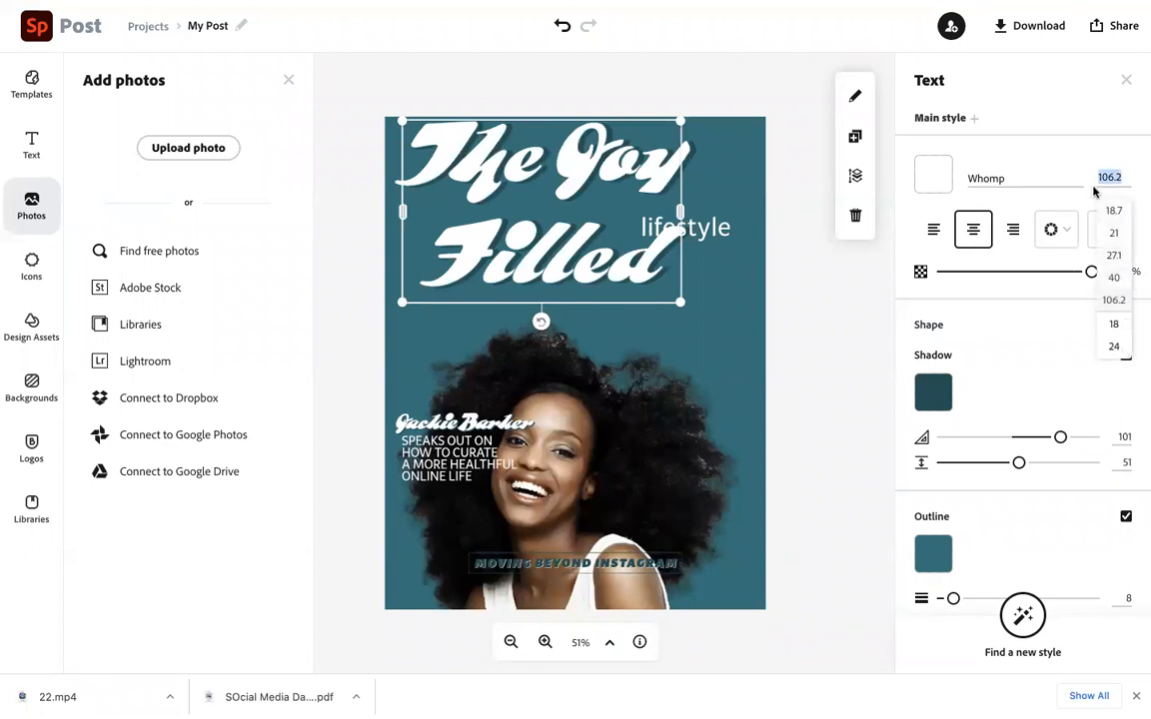
click(1114, 179)
double_click(1114, 180)
text(75)
key(Return)
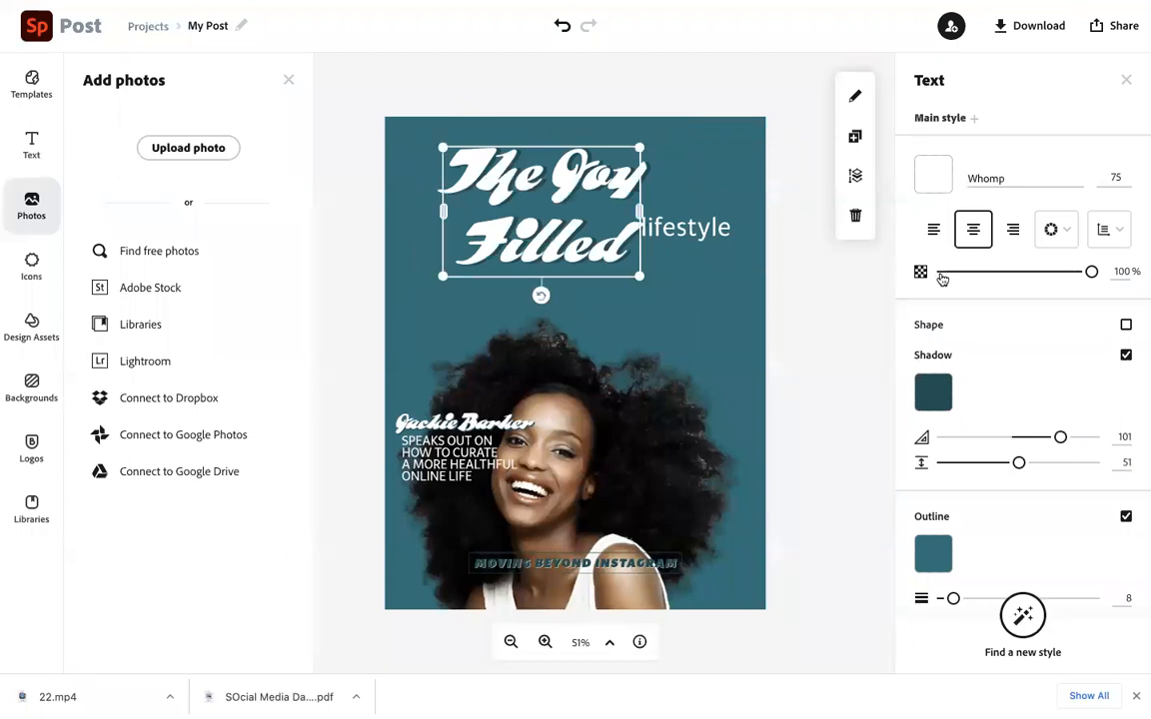
Left-align the headline and widen its box so The Joy Filled fits on one line
click(933, 229)
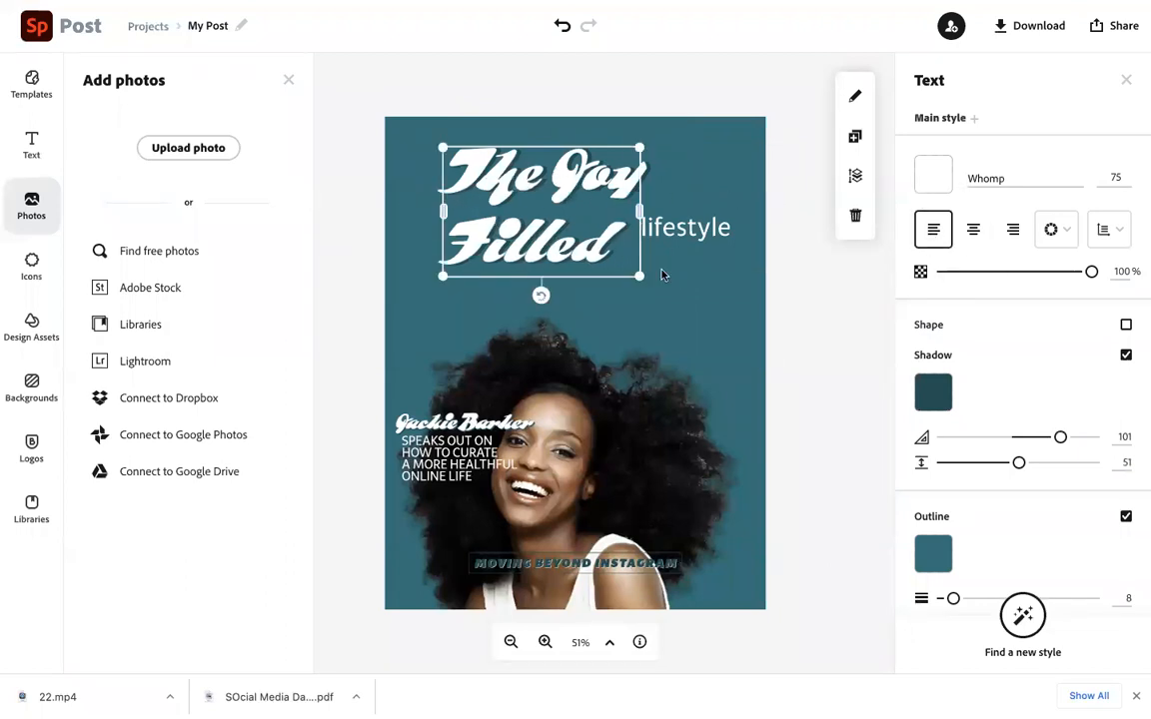
drag(639, 211, 743, 205)
drag(504, 185, 487, 185)
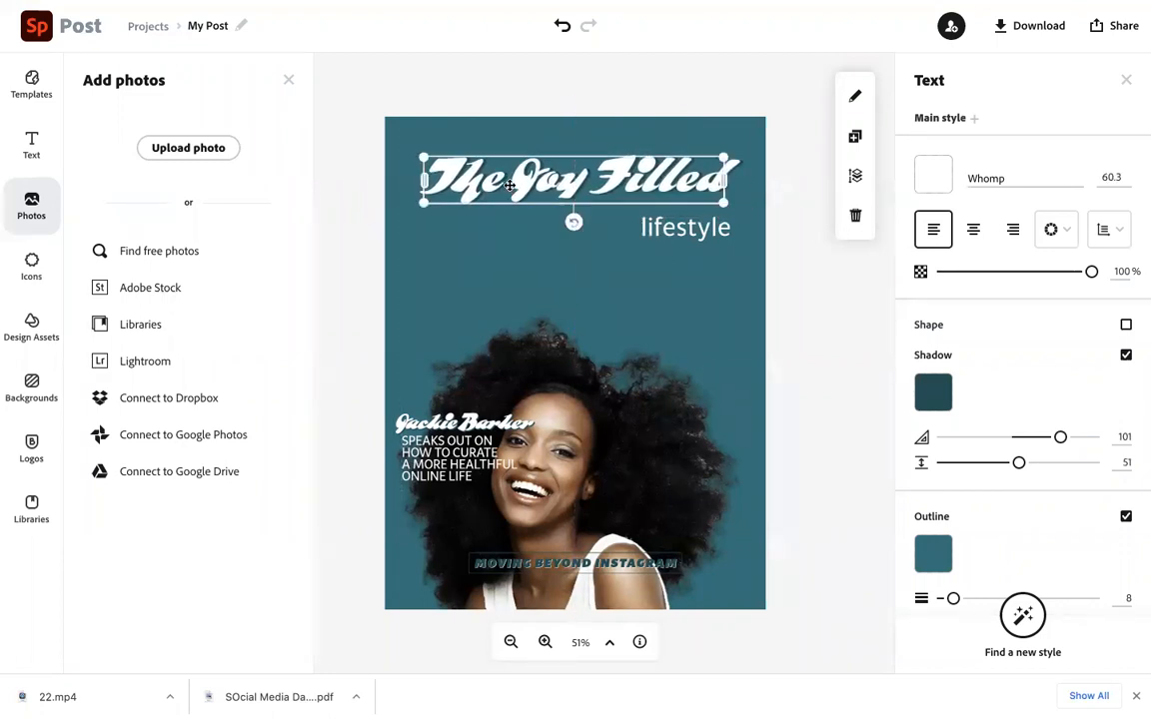
Set the headline's font size to 500
click(1115, 176)
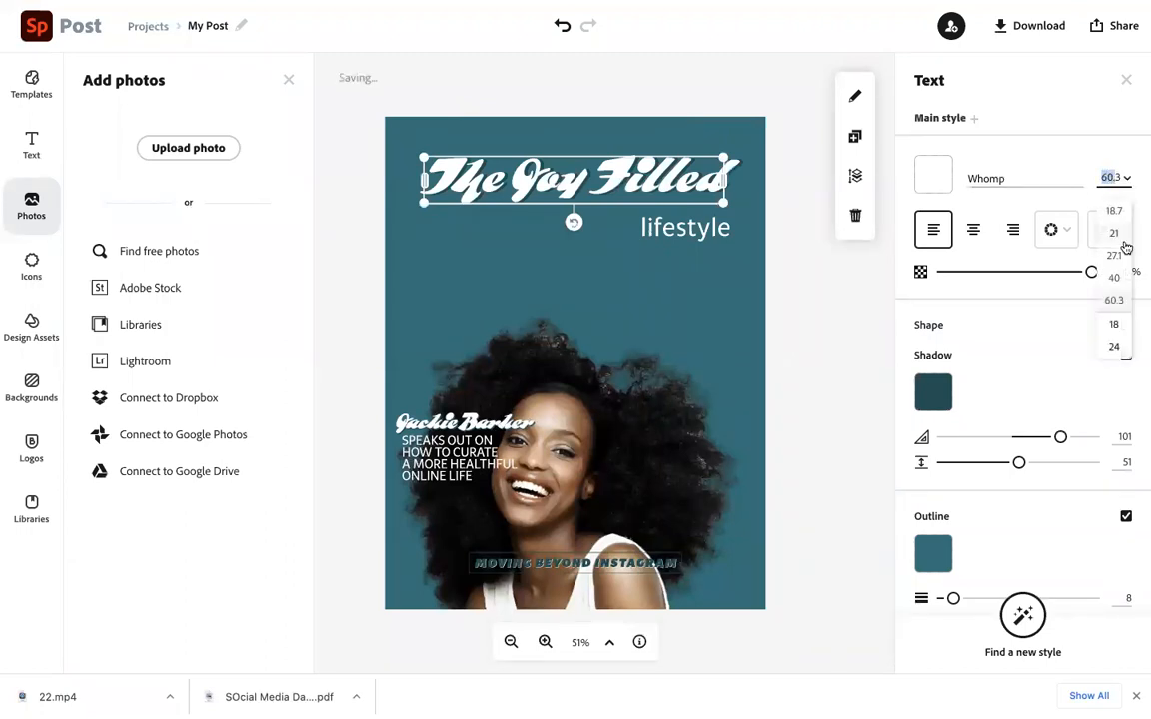
text(500)
key(Return)
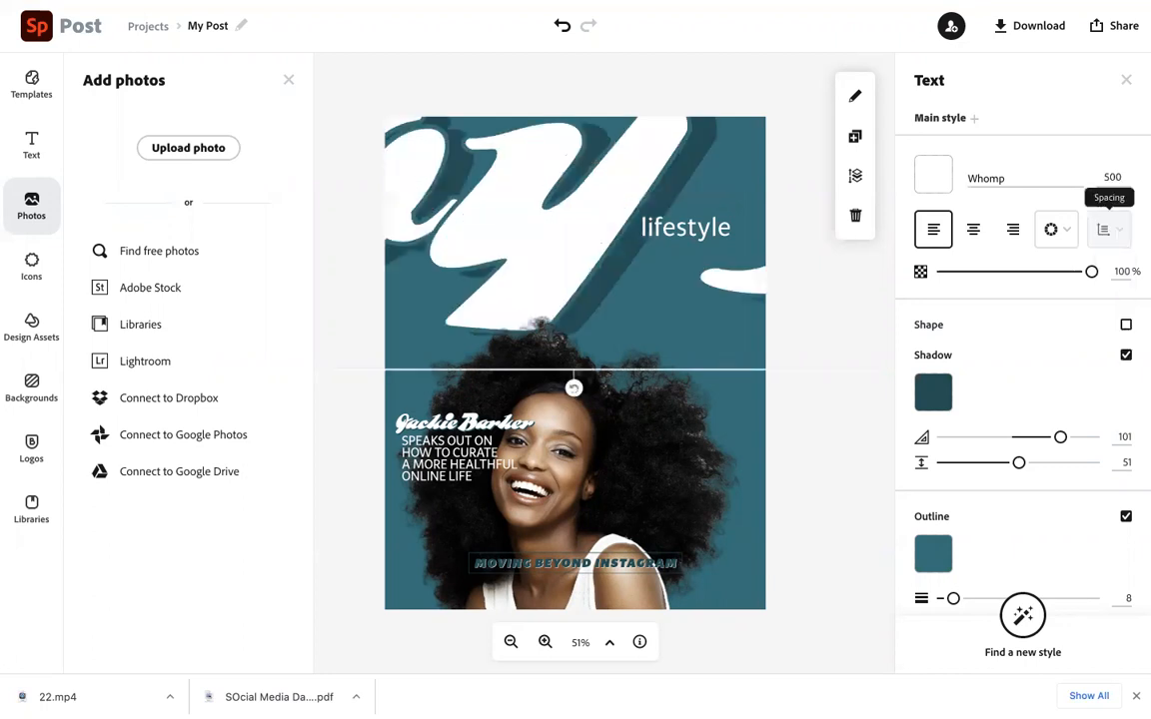
Set the headline's font size to 80
click(1107, 178)
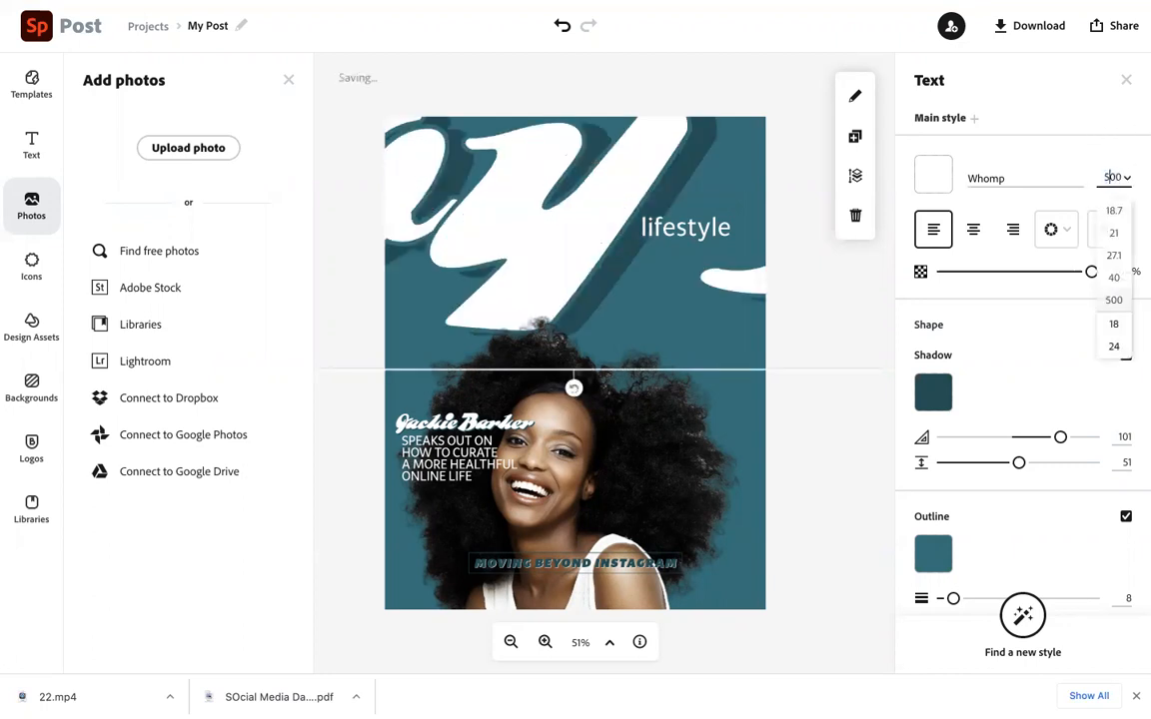
key(BackSpace)
key(Return)
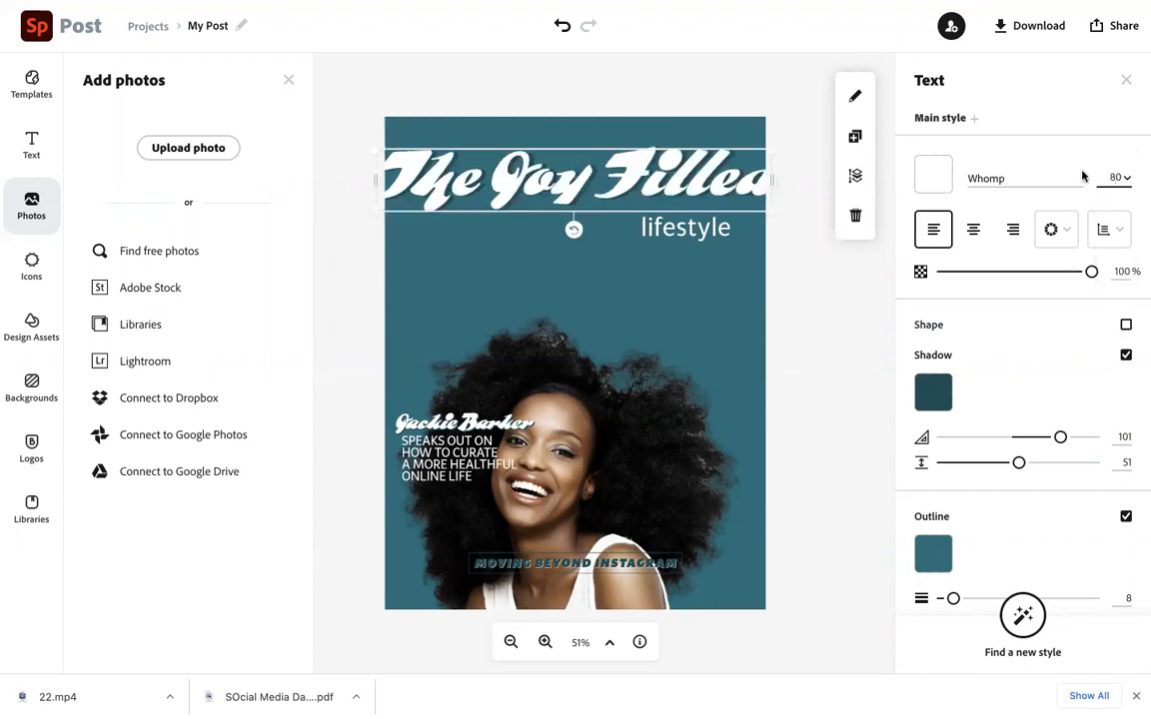
Resize the headline to font size 68.6 and move it so it sits fully inside the cover's top
drag(778, 208, 711, 194)
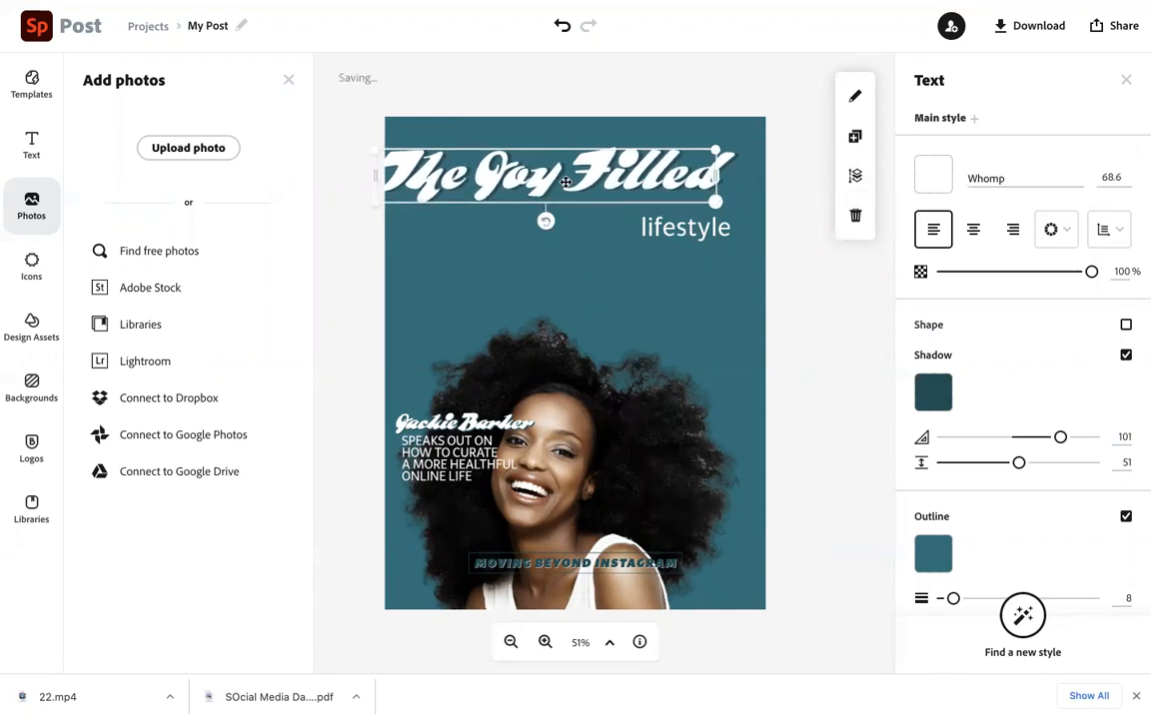
drag(488, 188, 517, 180)
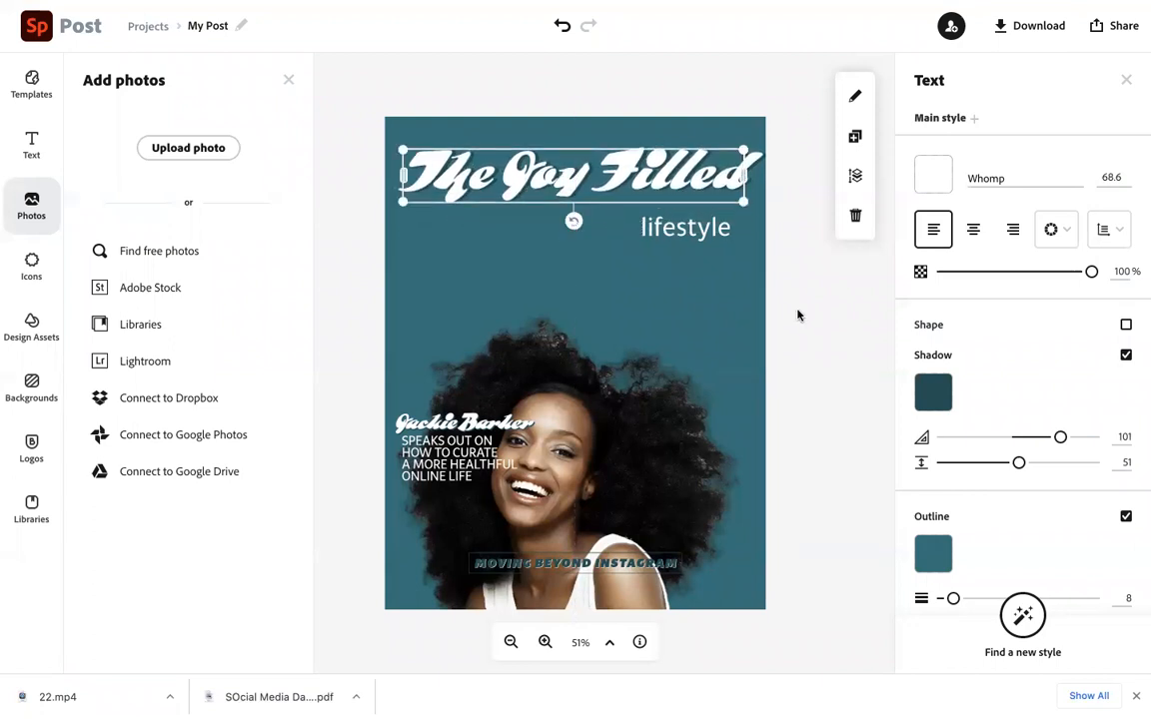
Move the original cover photo up slightly
click(796, 321)
drag(684, 411, 674, 384)
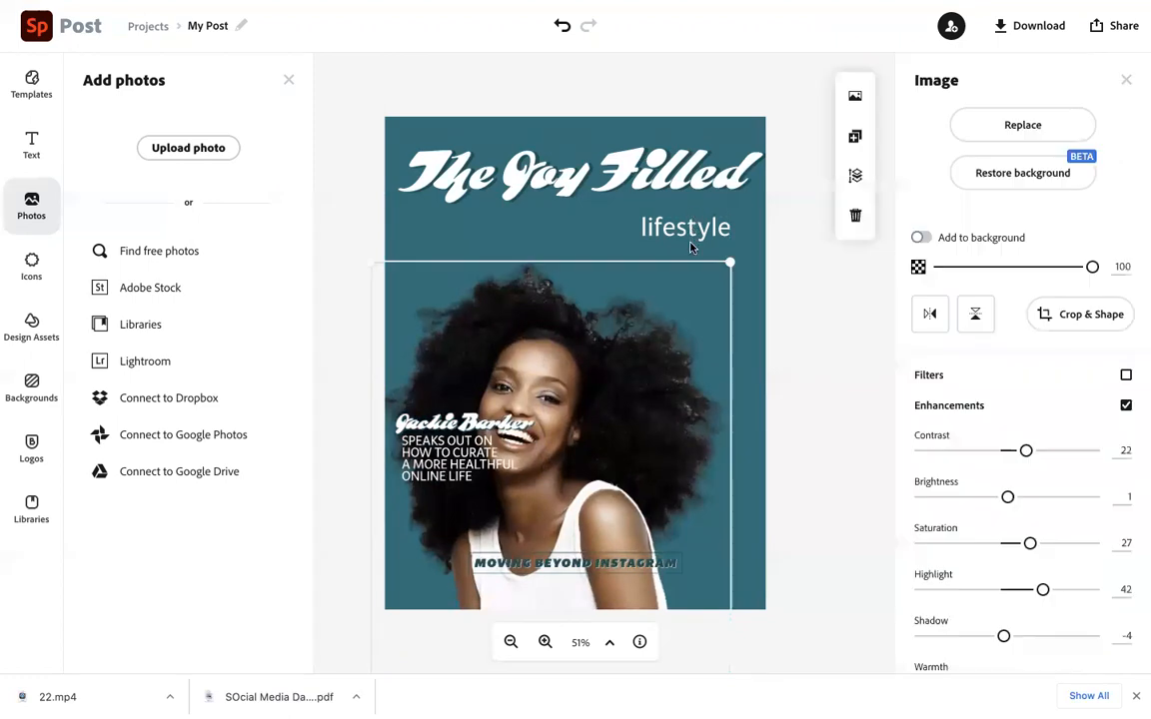
Raise the lifestyle subtitle to sit just below the headline
click(655, 226)
drag(710, 230, 707, 210)
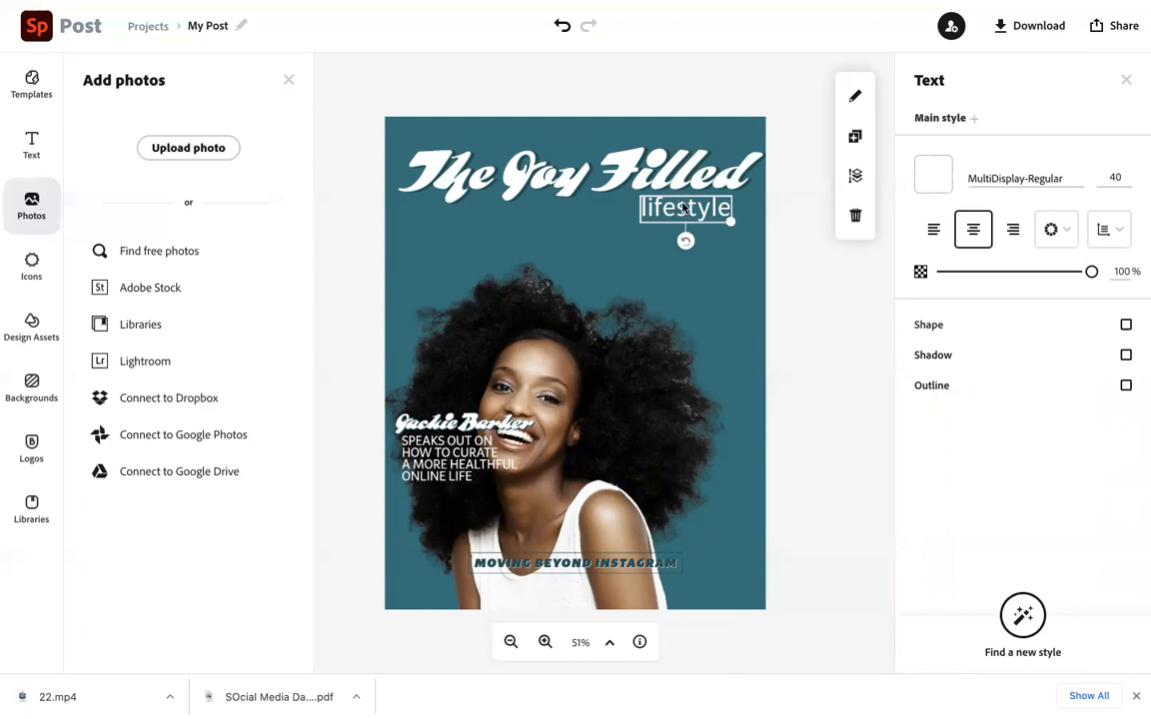
click(643, 163)
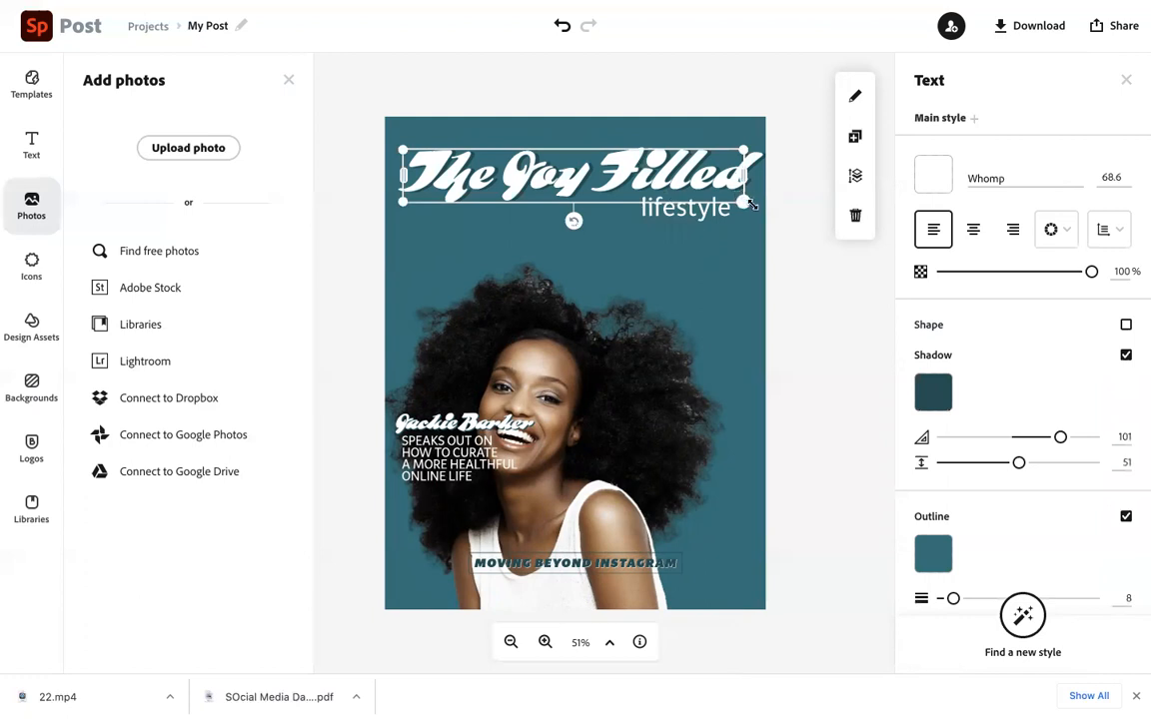
Move the original cover photo up to just below the subtitle
click(667, 285)
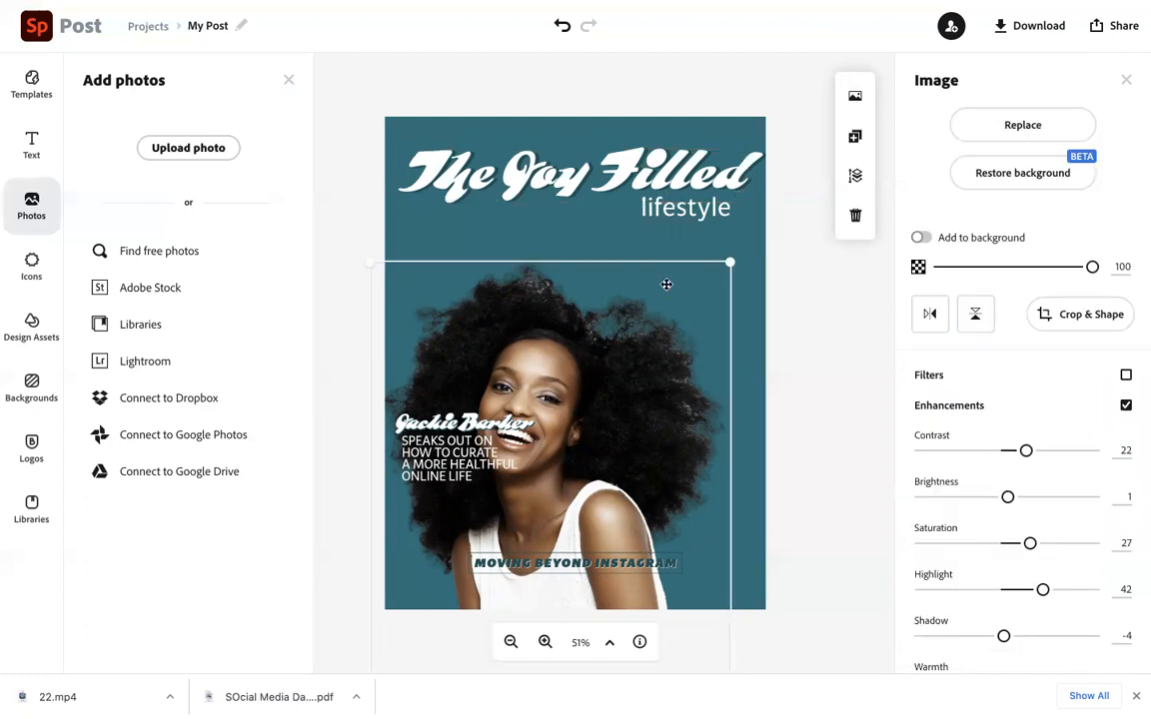
drag(656, 296, 676, 261)
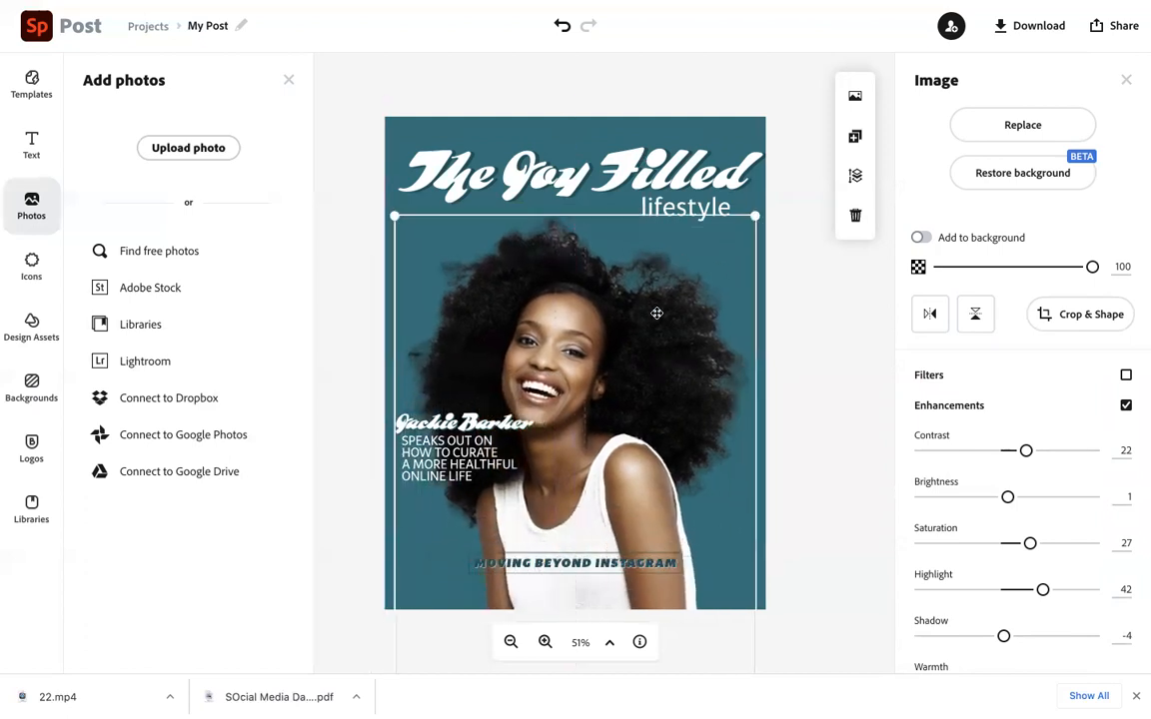
Upload a new photo from the computer onto the cover
click(1037, 130)
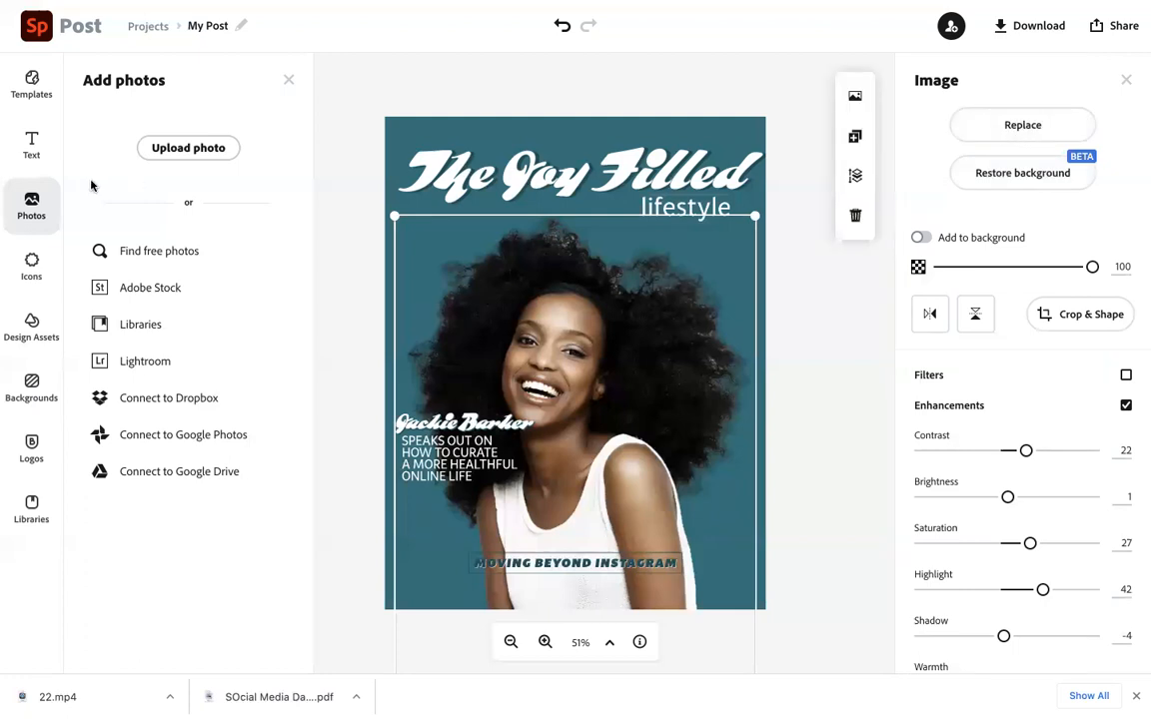
click(183, 150)
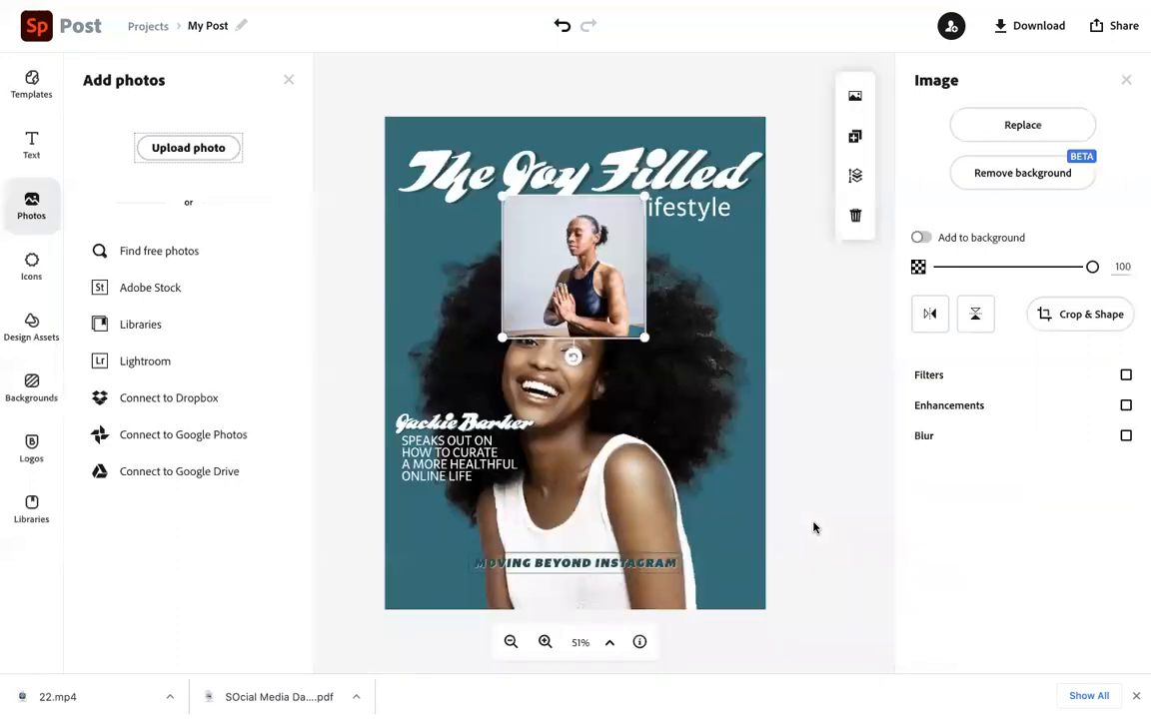
Enlarge and position the new photo to fill the cover below the subtitle
drag(502, 331, 385, 456)
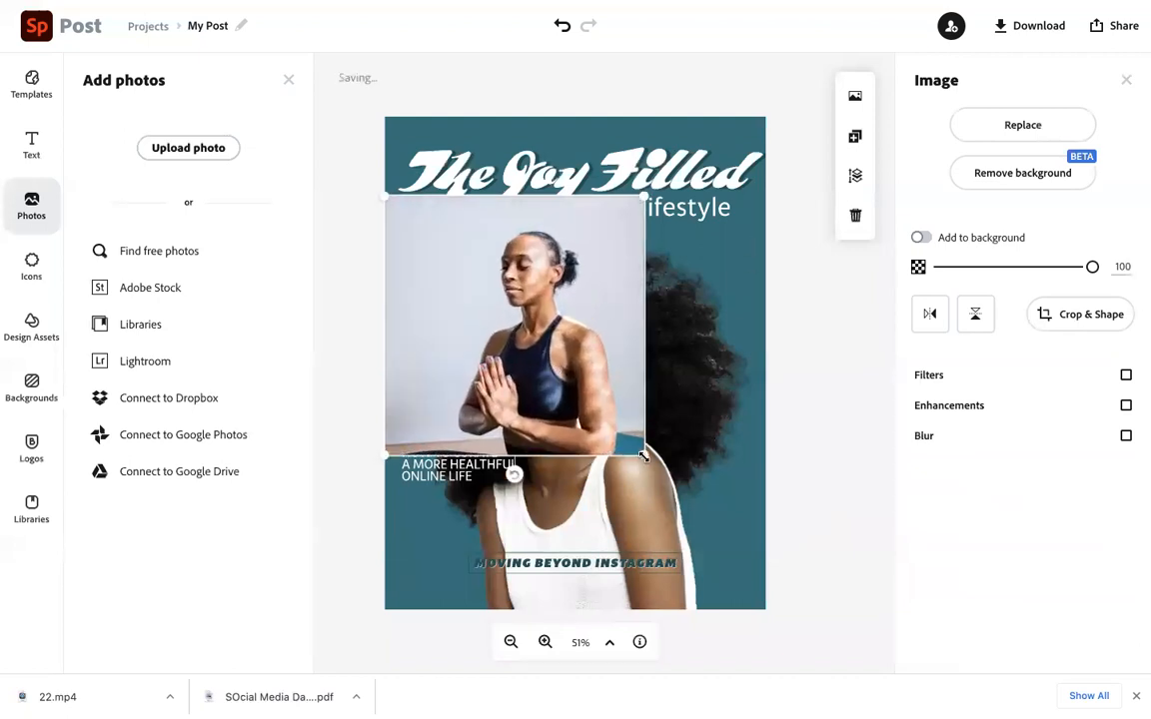
drag(645, 454, 728, 540)
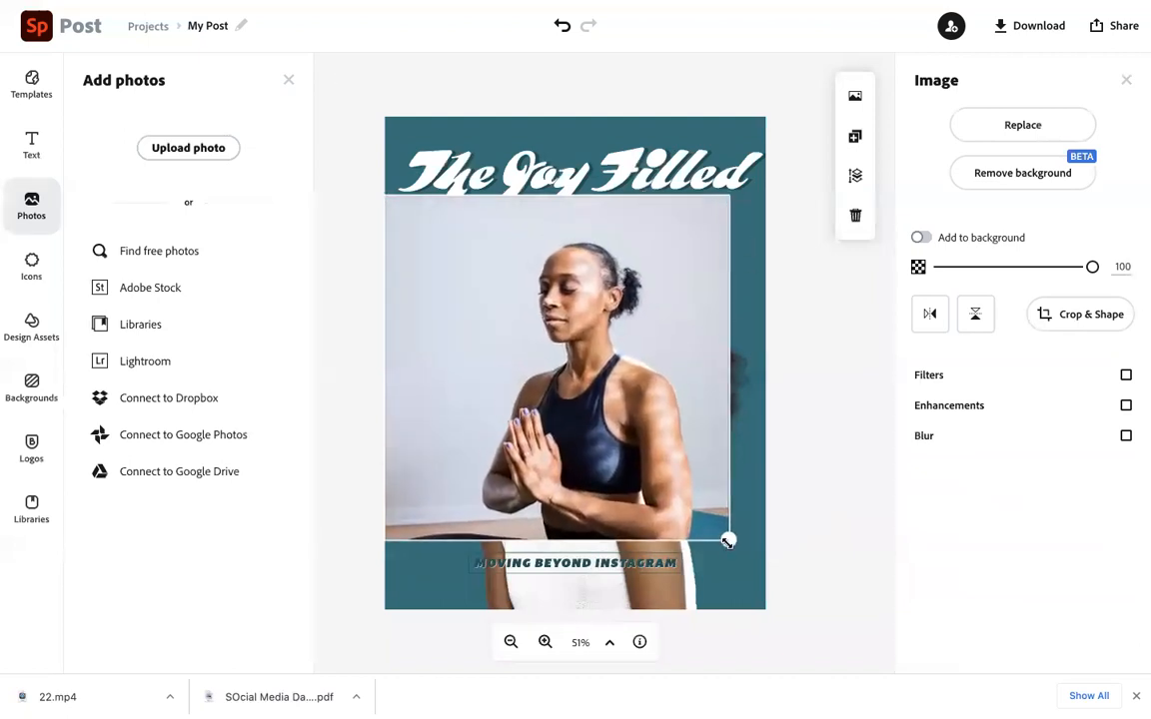
drag(615, 476, 636, 501)
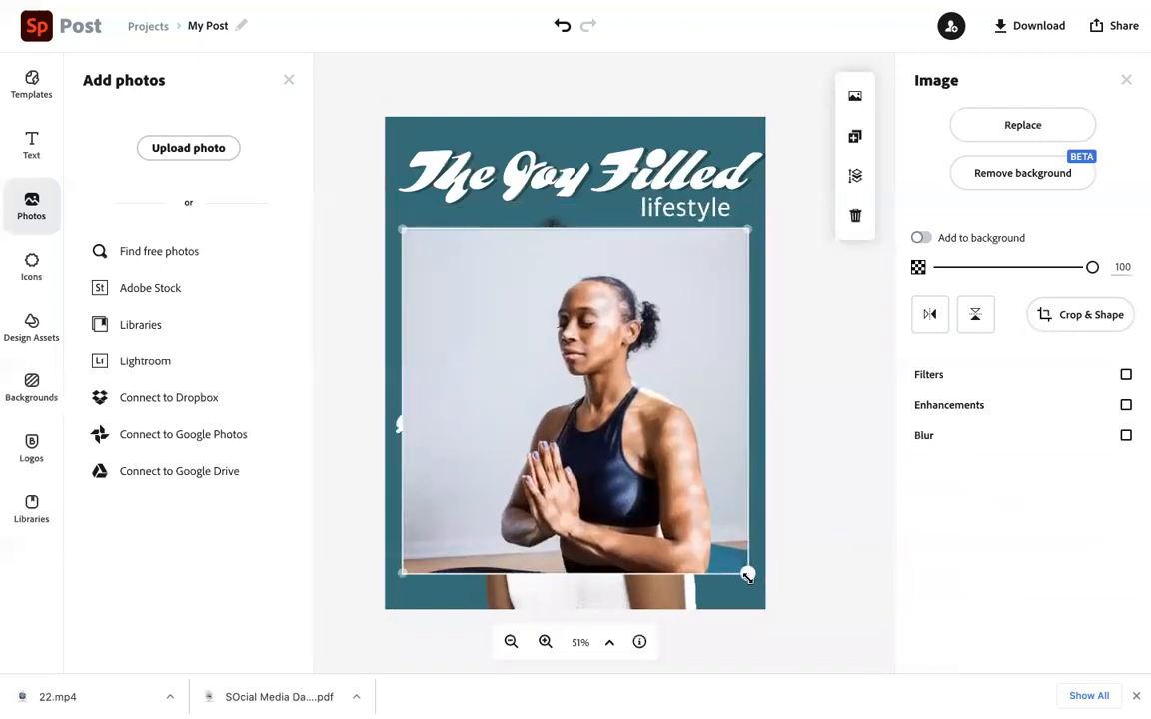
drag(744, 572, 759, 584)
drag(407, 574, 394, 591)
mouse_move(562, 443)
mouse_down()
mouse_move(525, 425)
mouse_move(560, 415)
mouse_move(571, 456)
mouse_move(568, 448)
mouse_up()
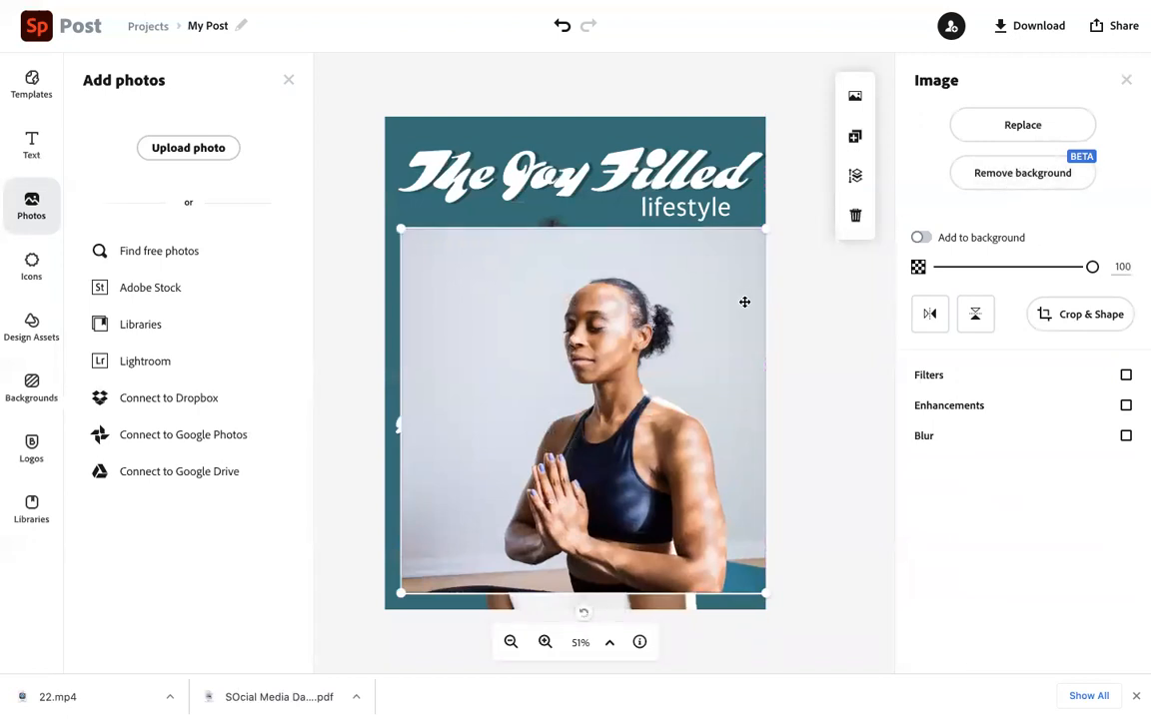
Delete the original cover photo hidden behind the new one
drag(673, 342, 656, 397)
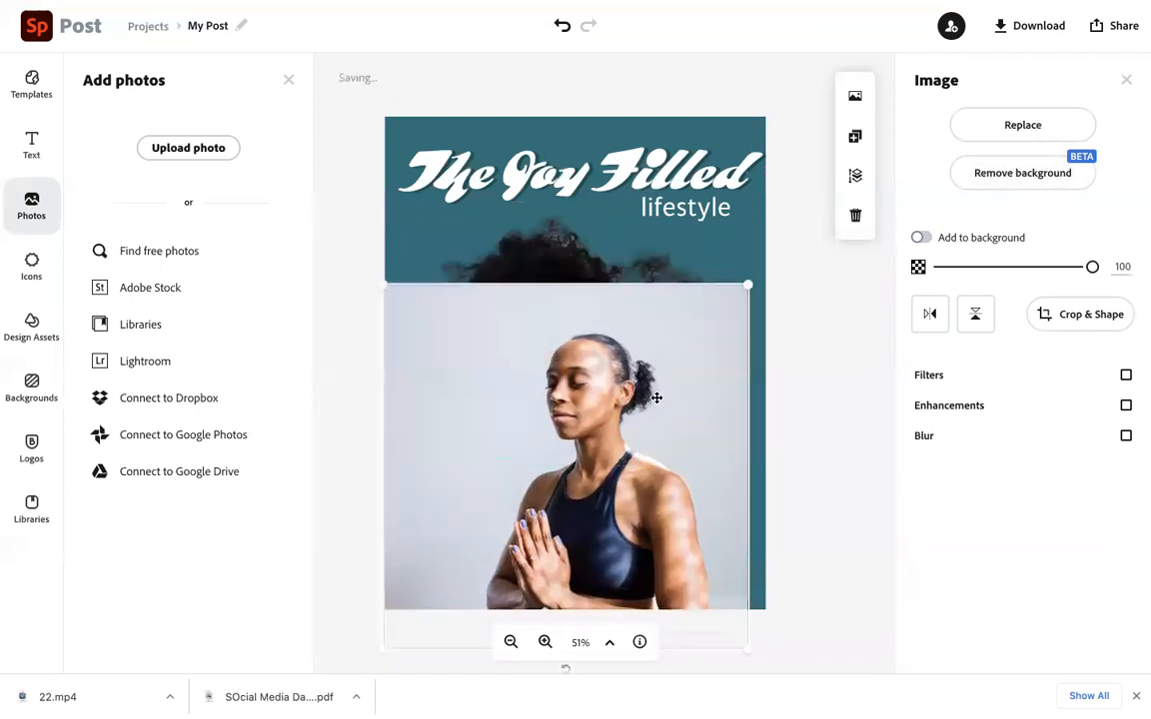
click(568, 238)
key(Delete)
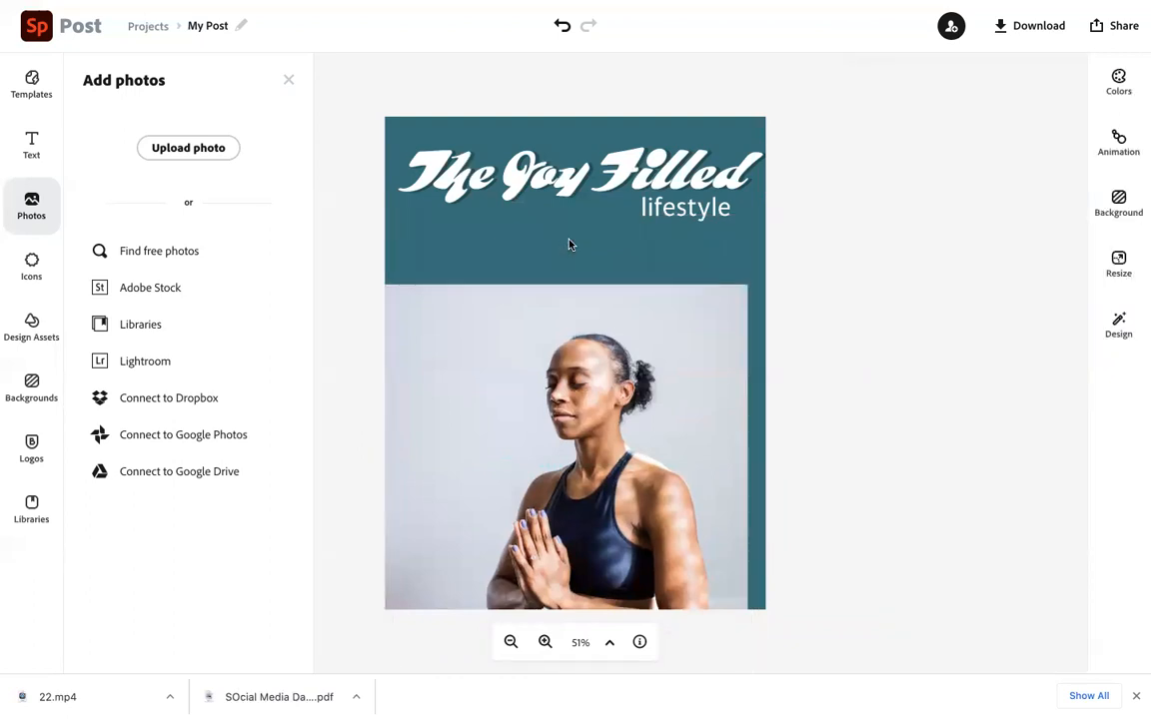
Remove the background from the new photo
drag(516, 308, 557, 221)
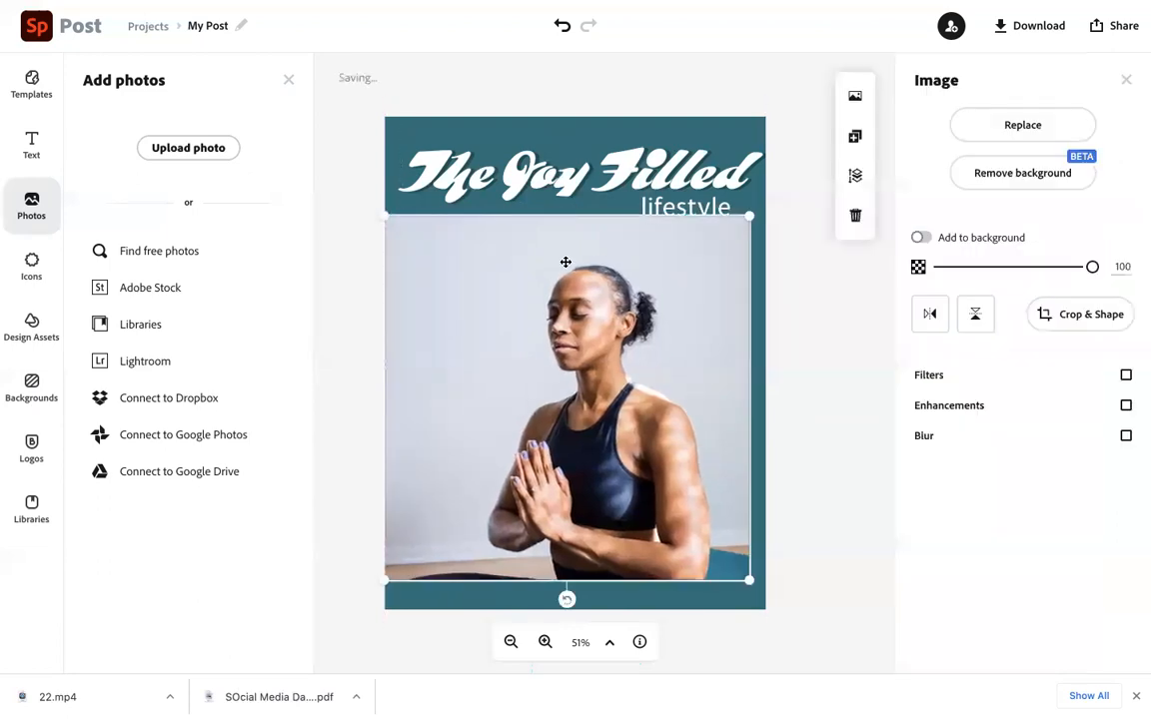
click(977, 173)
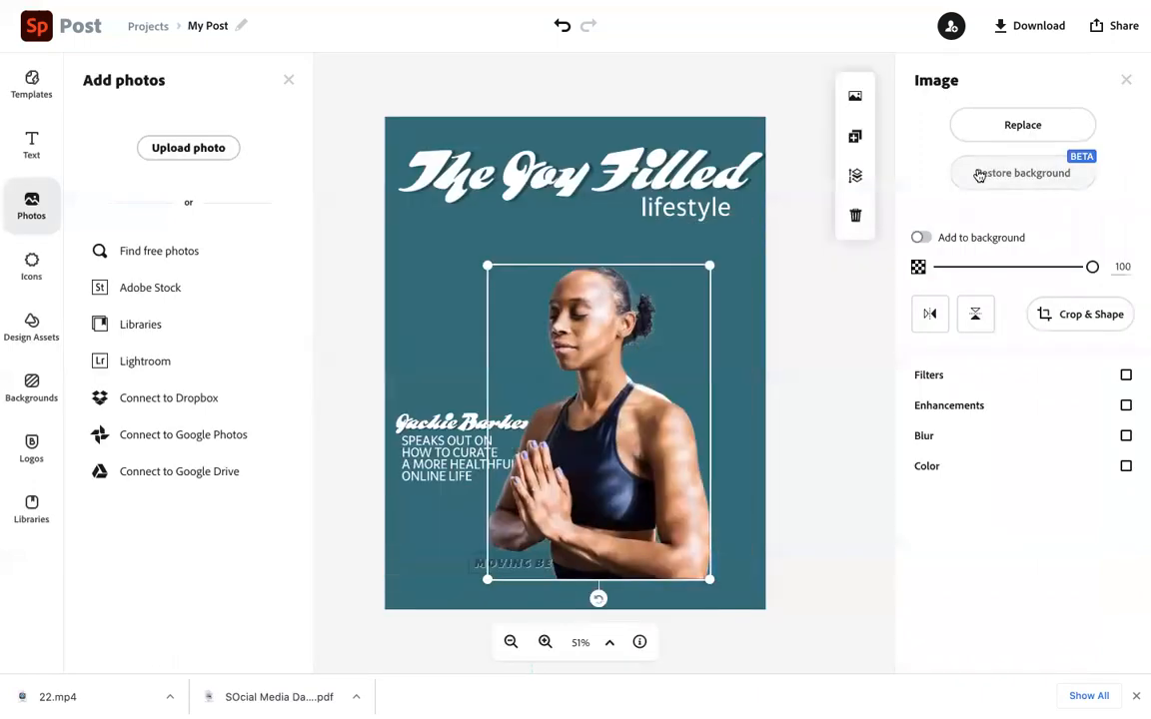
Reposition and enlarge the cut-out photo so the woman sits just below the subtitle
drag(653, 347, 630, 313)
drag(686, 232, 739, 201)
drag(588, 335, 556, 397)
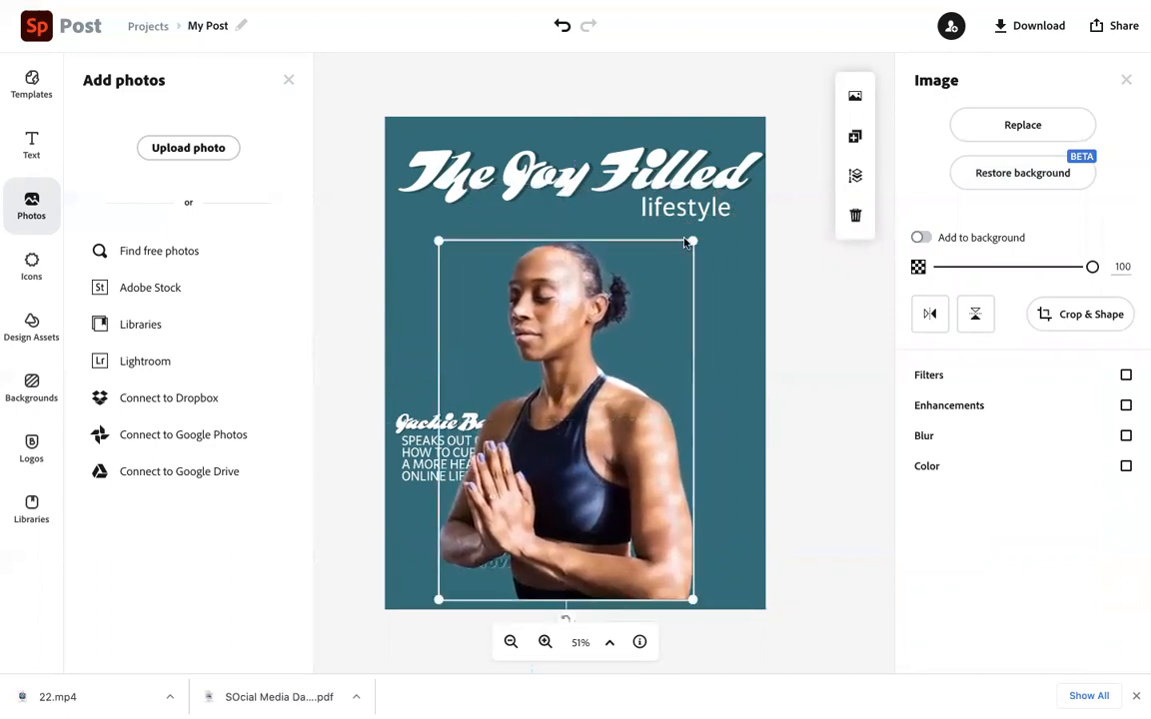
drag(685, 242, 719, 237)
mouse_move(618, 341)
mouse_down()
mouse_move(633, 335)
mouse_move(622, 353)
mouse_up()
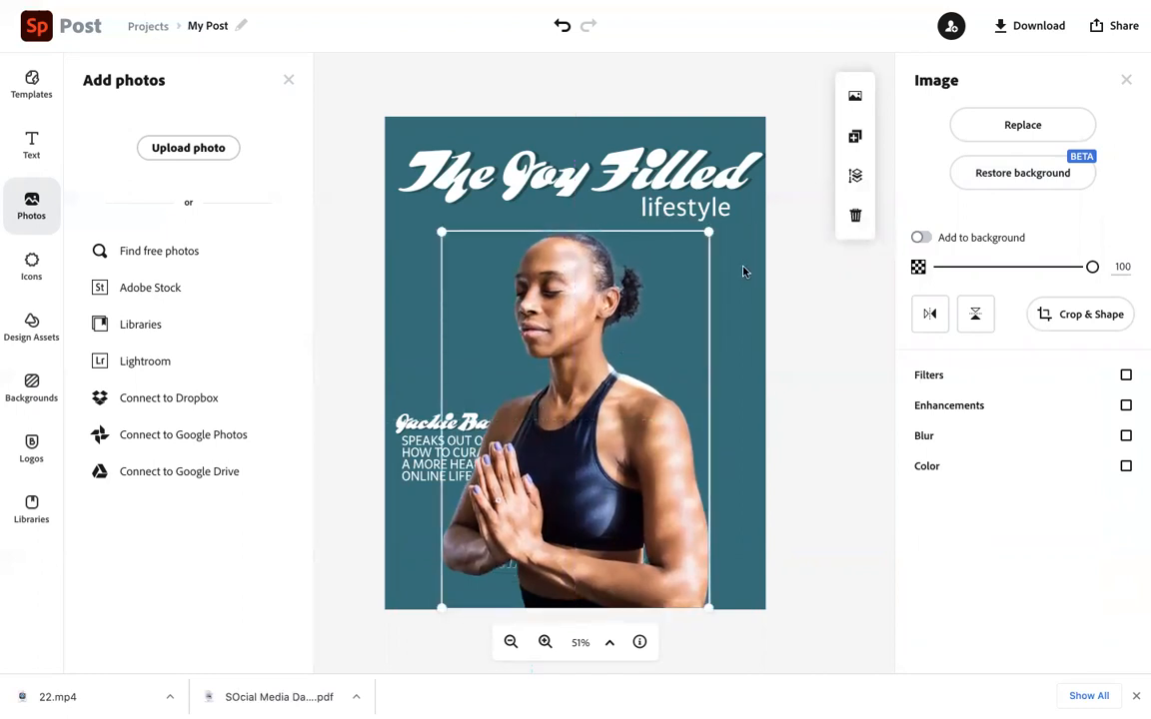
Send the photo to the back so the cover text shows in front of it
click(854, 176)
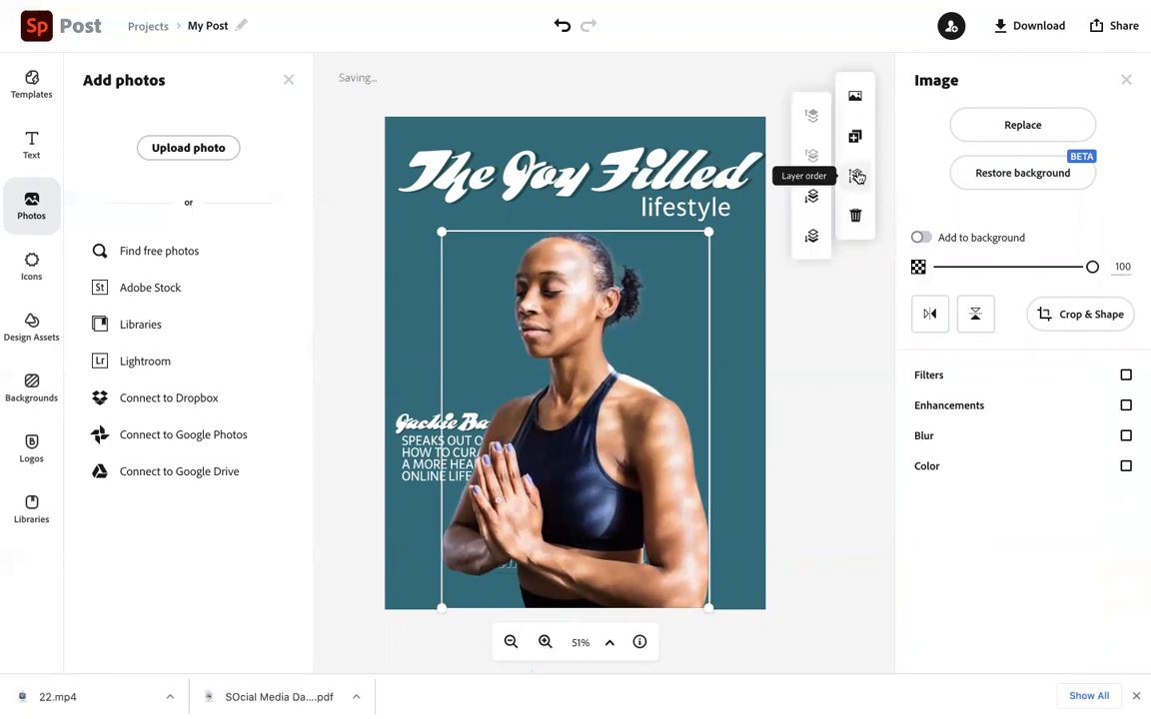
click(812, 199)
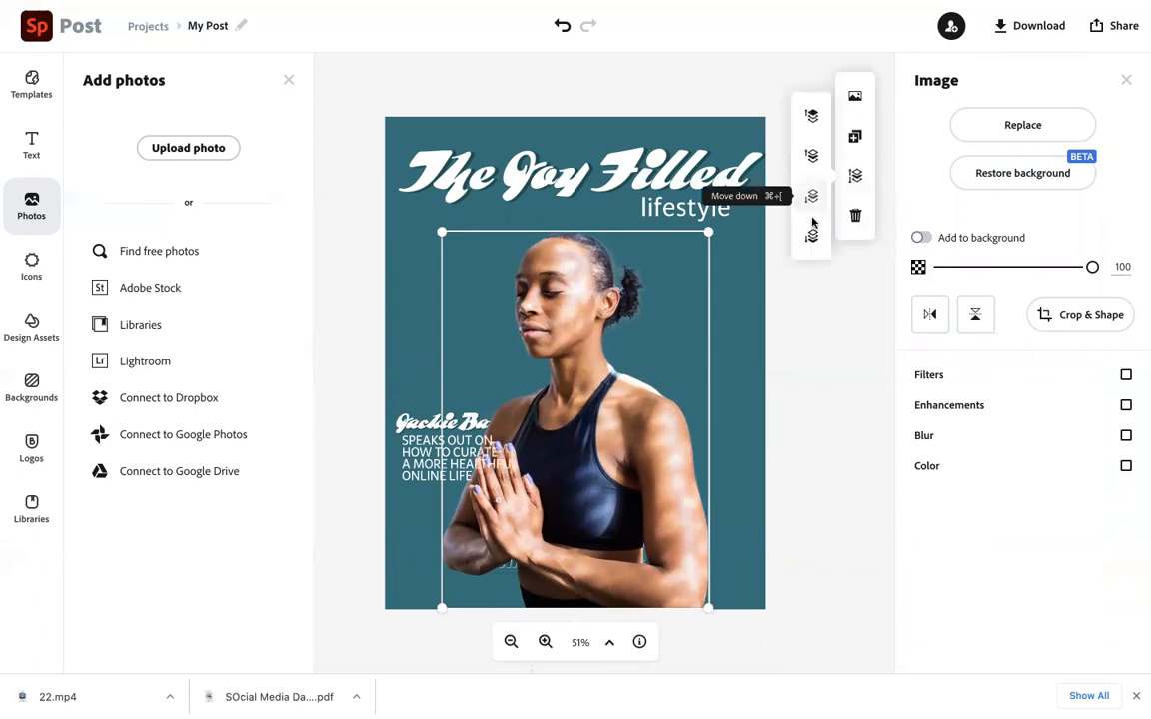
click(812, 238)
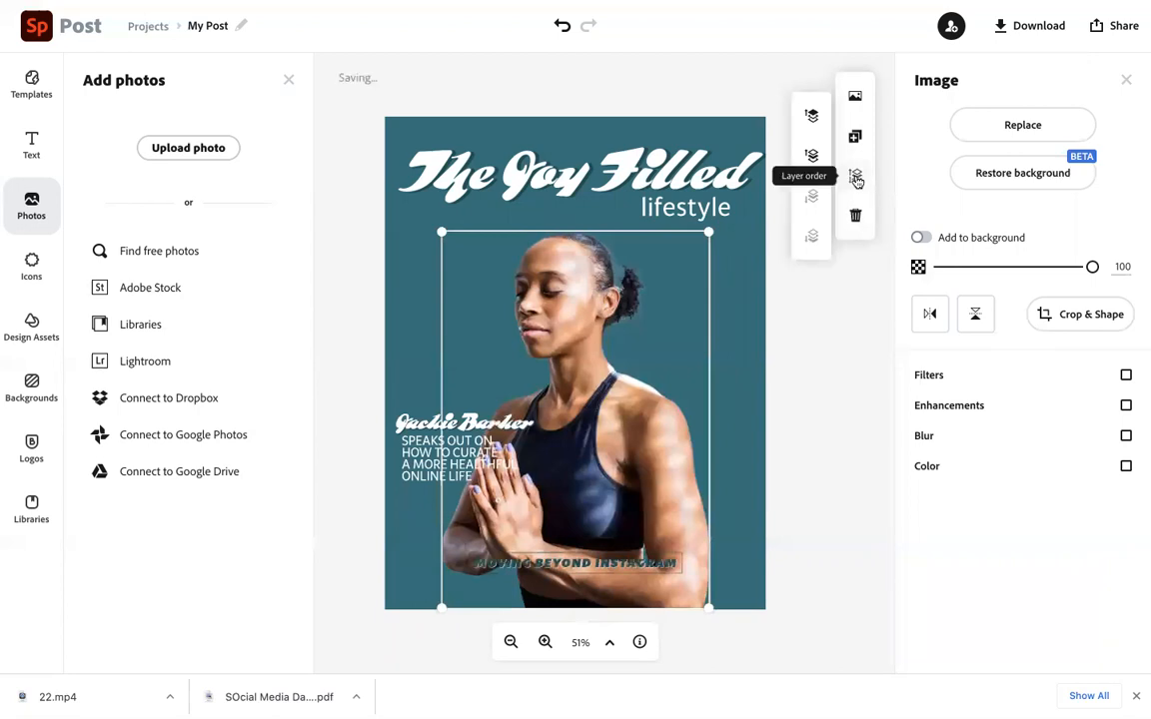
click(778, 336)
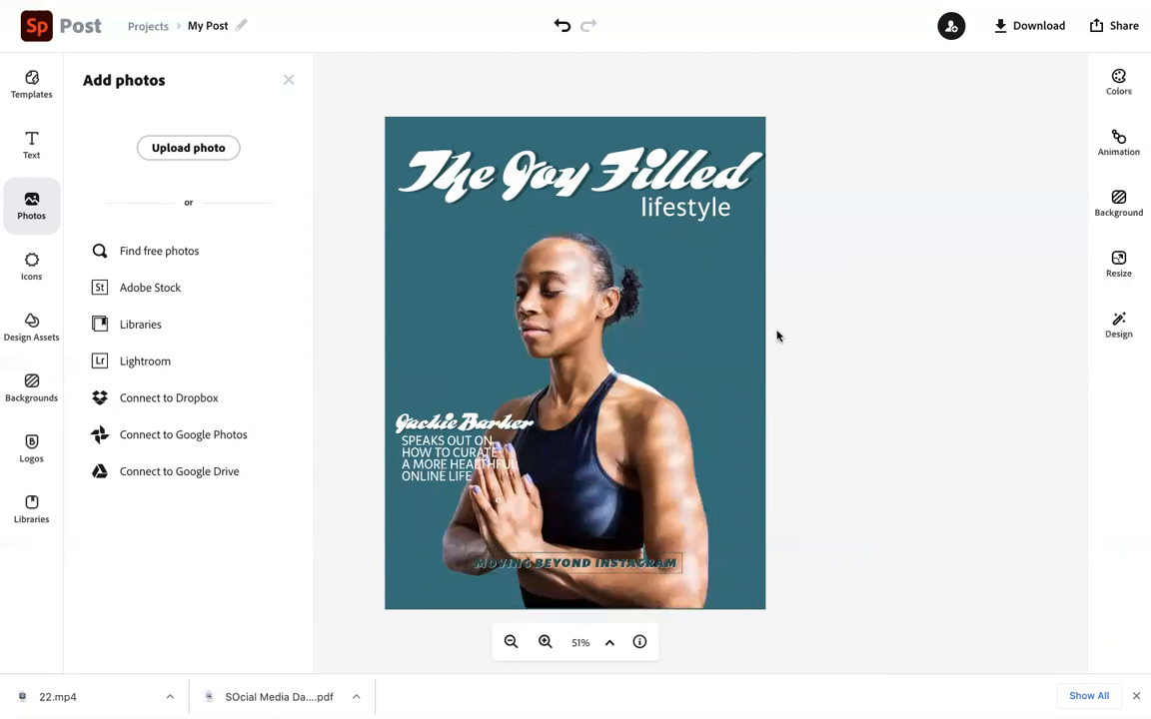
Lower the Moving Beyond Instagram banner and enlarge the photo to fill the cover beneath the headline
drag(589, 569, 570, 593)
mouse_move(634, 473)
mouse_down()
mouse_move(634, 450)
mouse_move(621, 483)
mouse_move(625, 460)
mouse_up()
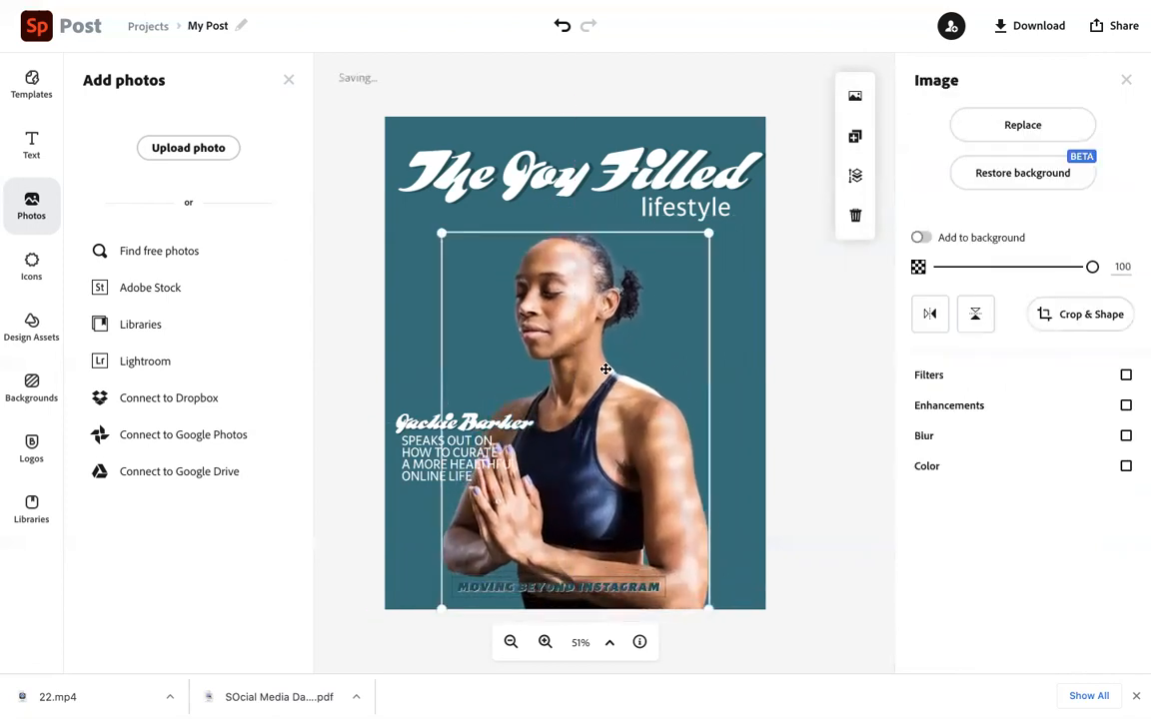
drag(709, 231, 745, 186)
drag(598, 322, 589, 338)
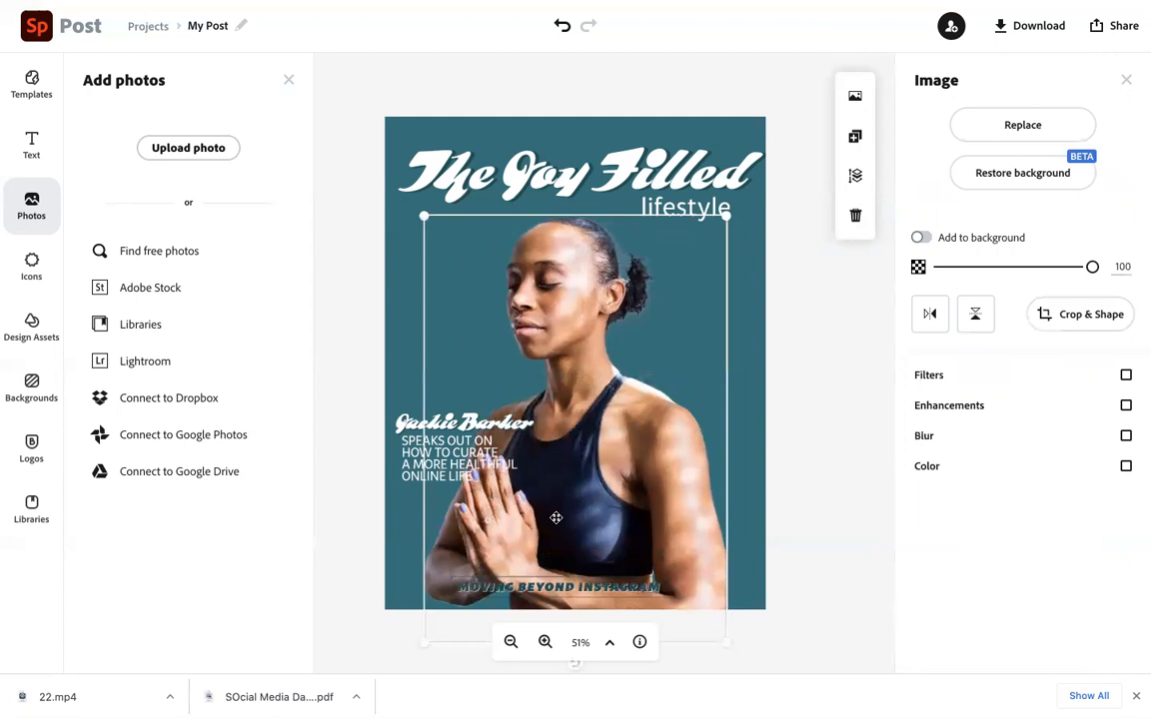
Set the banner's text colour to white
mouse_move(551, 588)
mouse_down()
mouse_move(556, 551)
mouse_move(550, 580)
mouse_up()
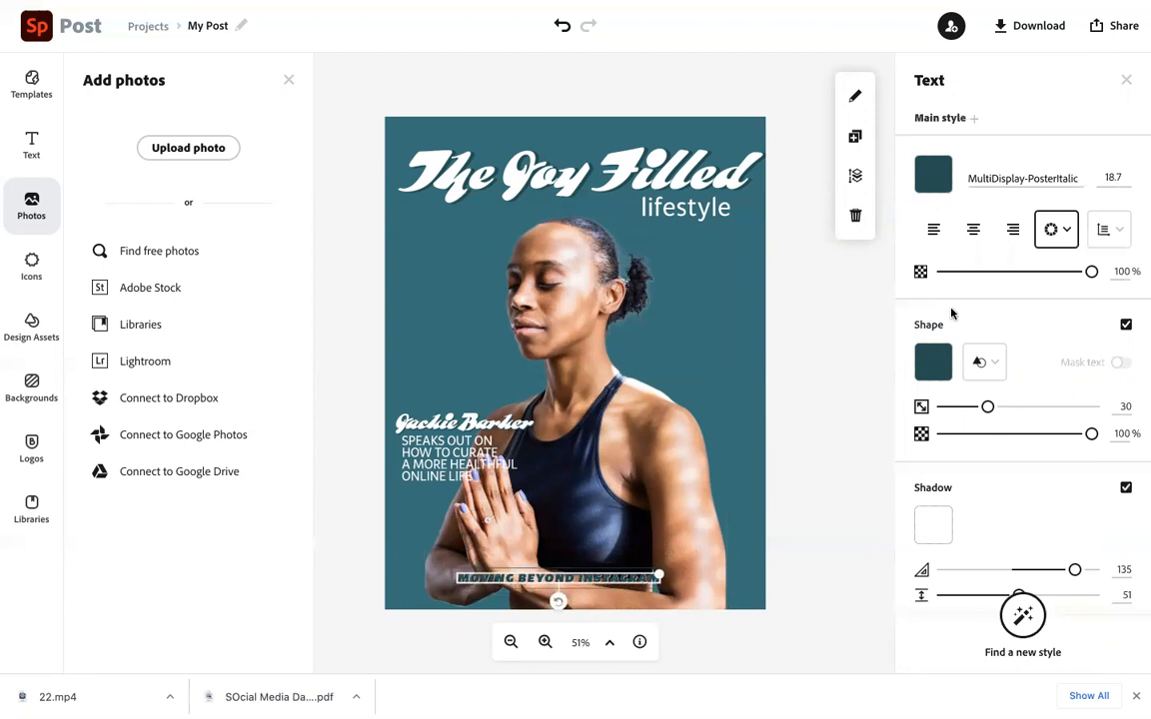
click(935, 177)
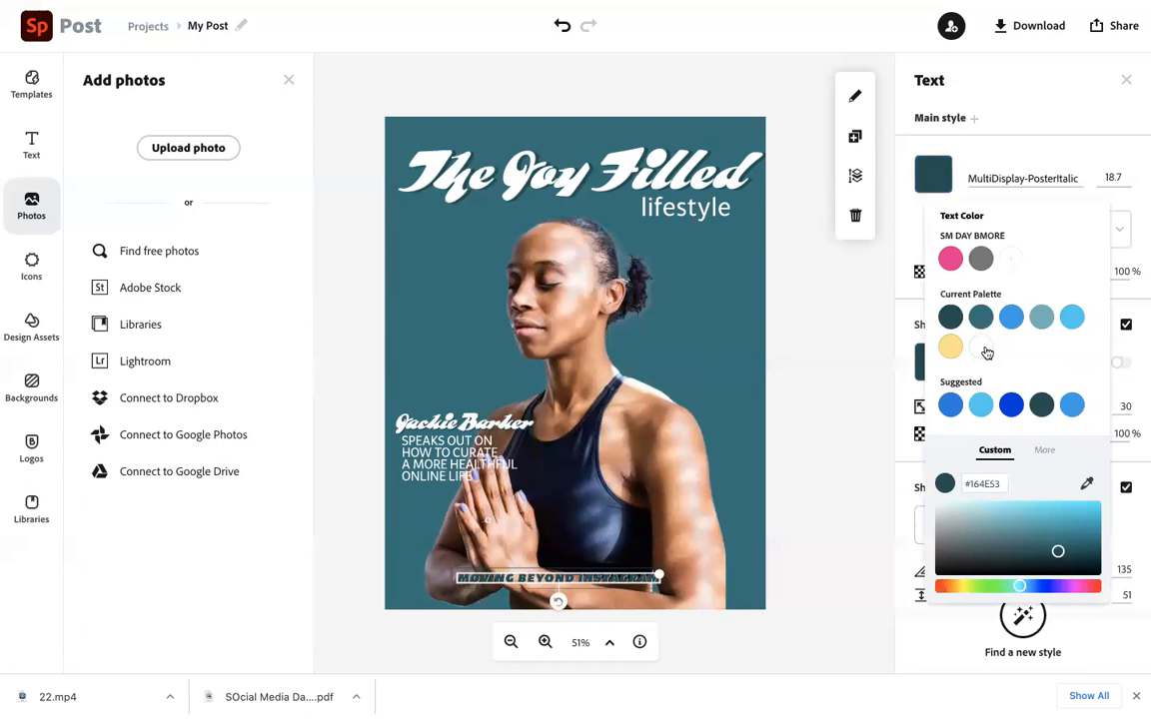
click(983, 348)
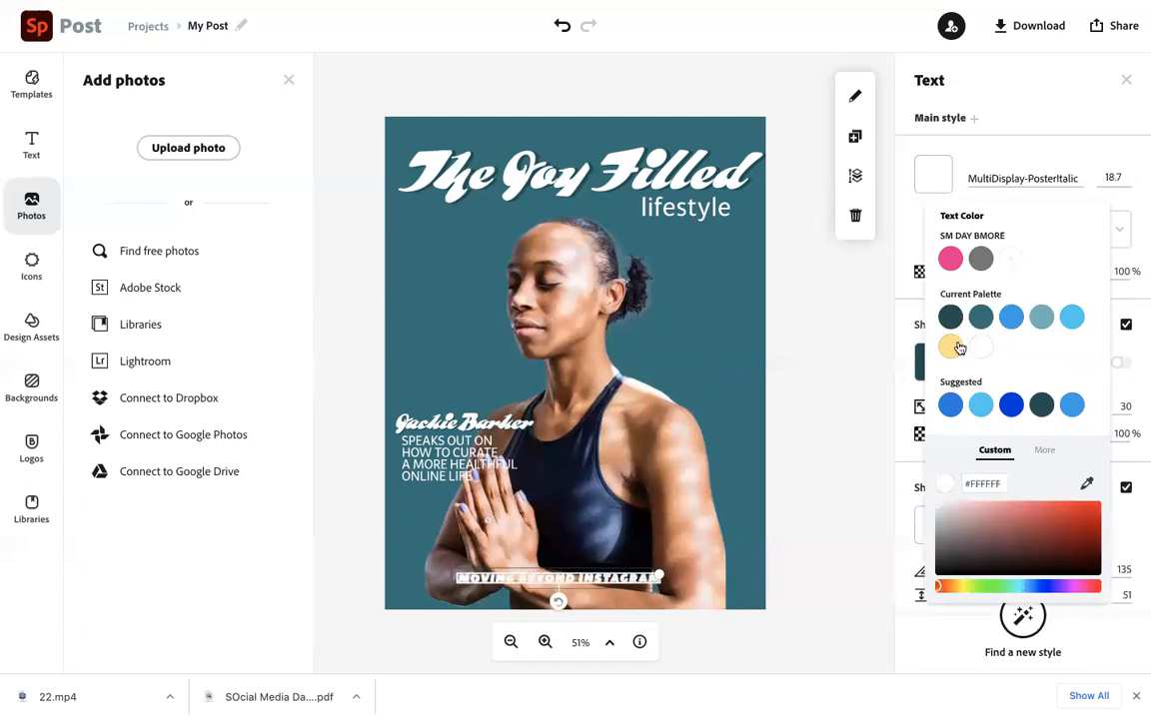
click(865, 296)
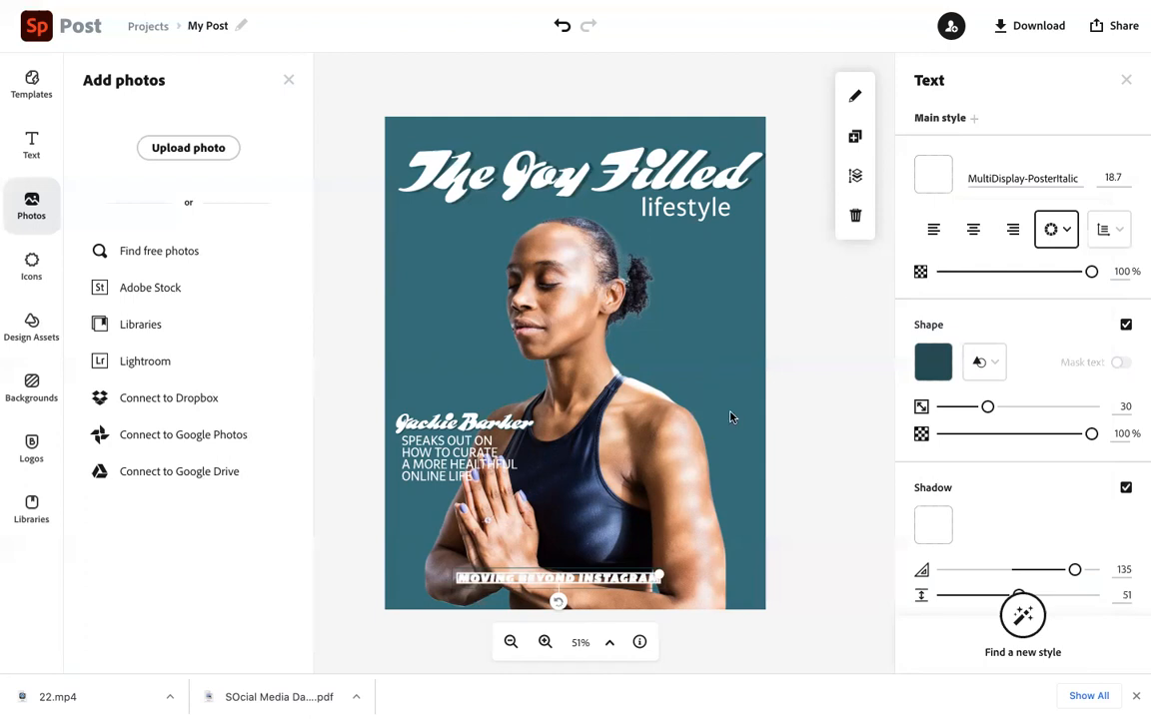
Replace the banner text with The Art of Balance
click(550, 526)
drag(611, 581, 607, 591)
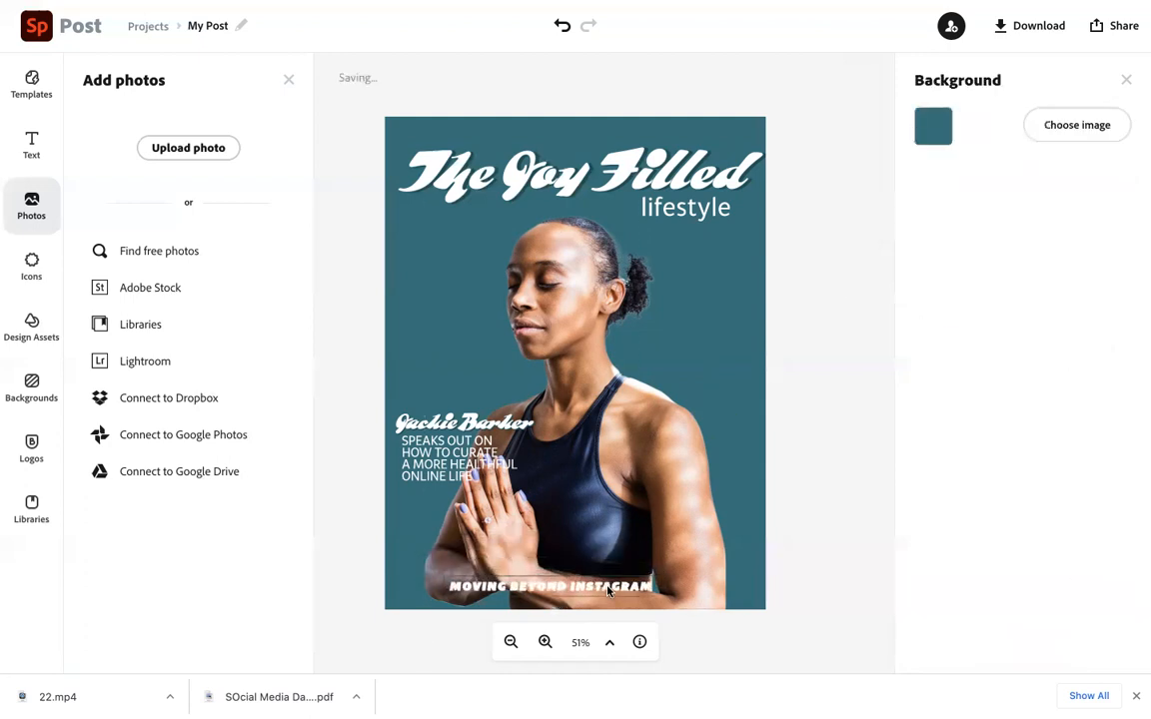
click(608, 591)
click(607, 588)
click(485, 295)
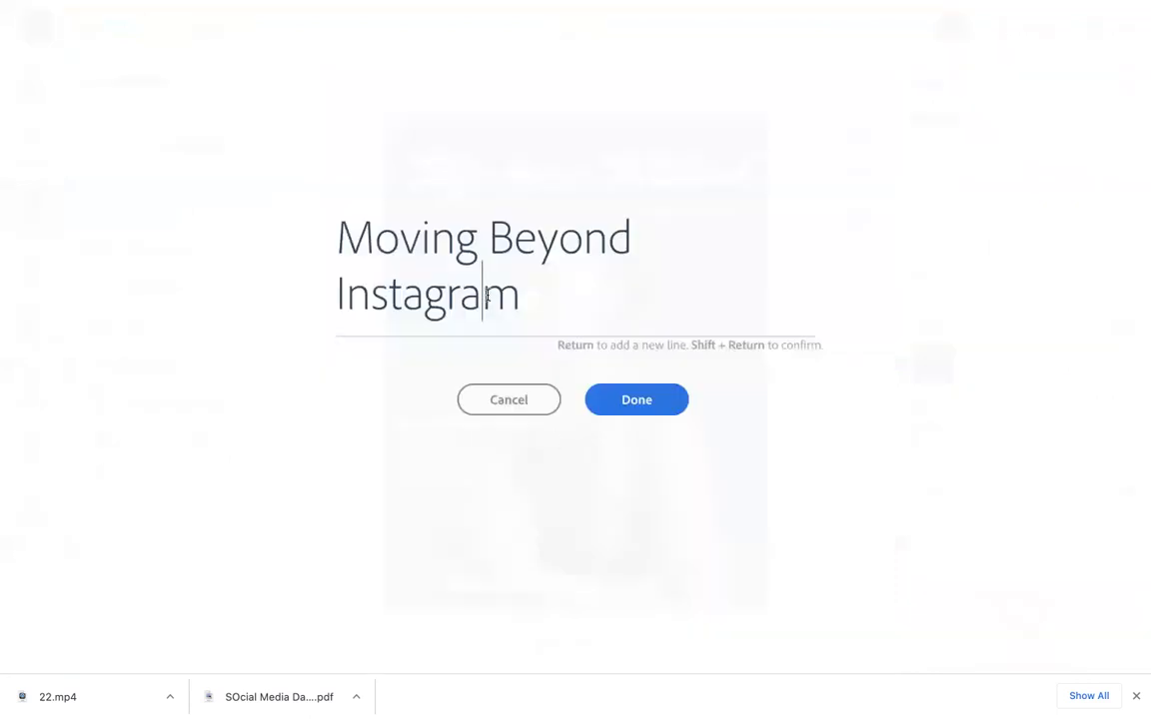
key(super+a)
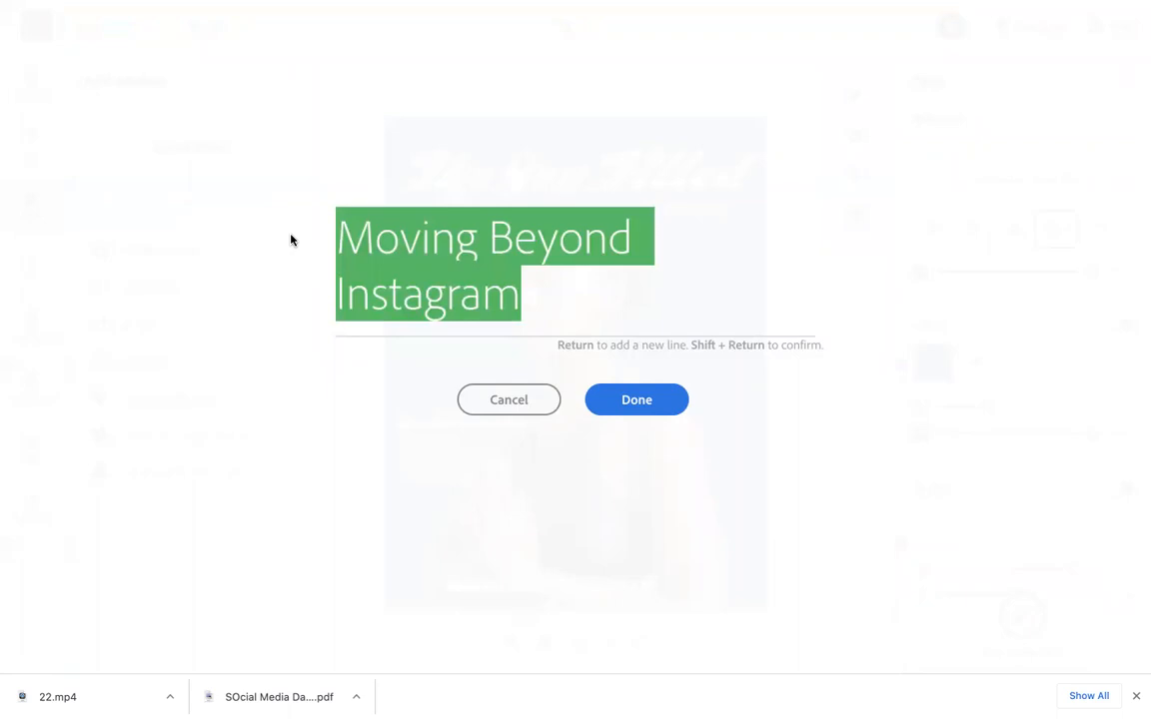
text(Staying Ce)
key(BackSpace)
key(BackSpace)
key(BackSpace)
key(BackSpace)
key(BackSpace)
key(BackSpace)
key(BackSpace)
key(BackSpace)
key(BackSpace)
key(BackSpace)
text(The Art of Balance)
click(632, 403)
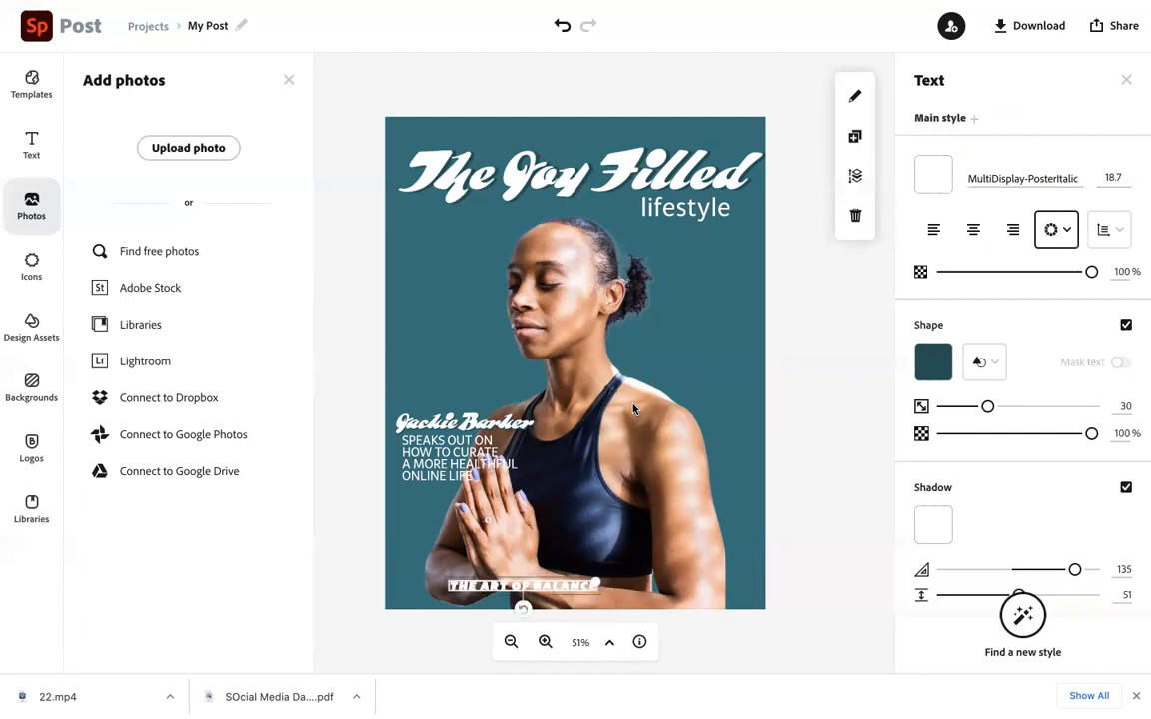
Enlarge the banner text to size 34 and center it near the bottom of the cover
drag(596, 583, 723, 583)
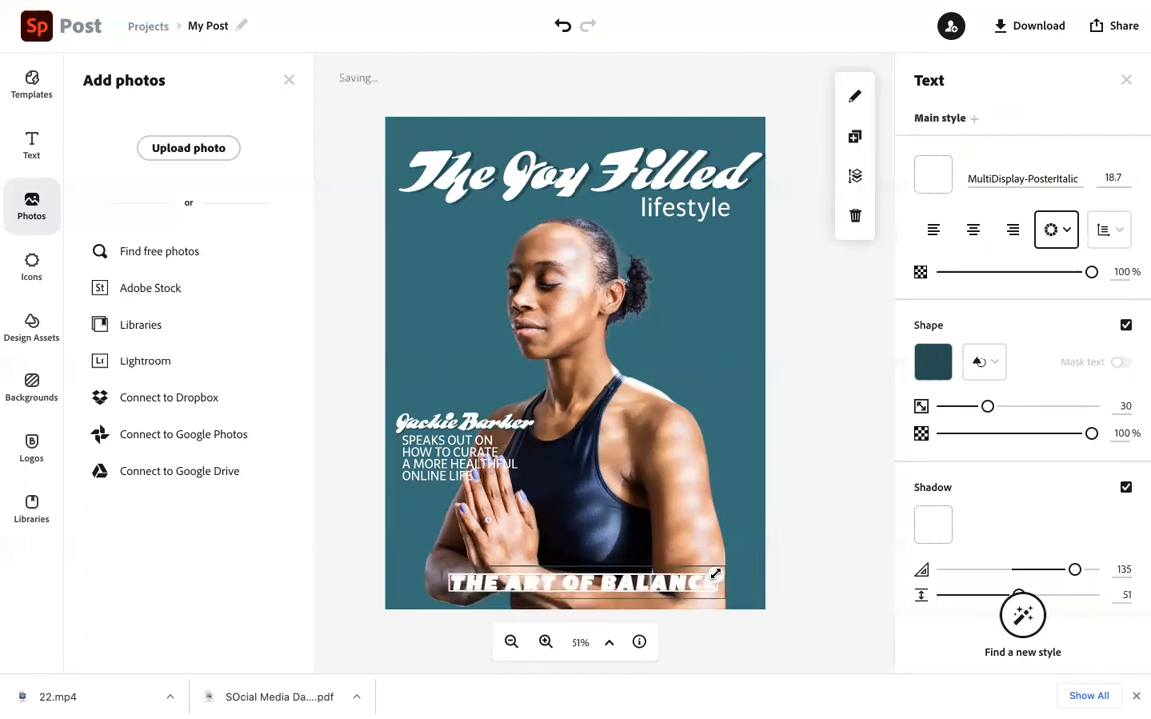
drag(599, 597, 584, 595)
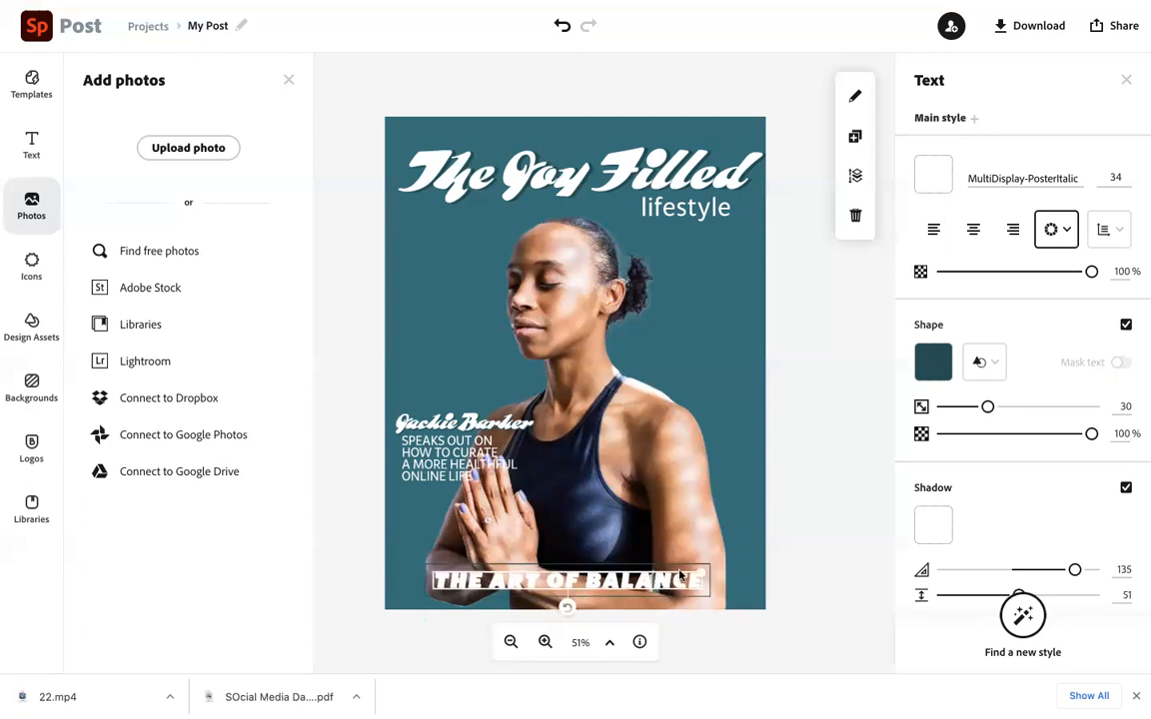
Enlarge the banner text to about 37.6 and re-center it along the bottom of the cover
drag(704, 573, 731, 572)
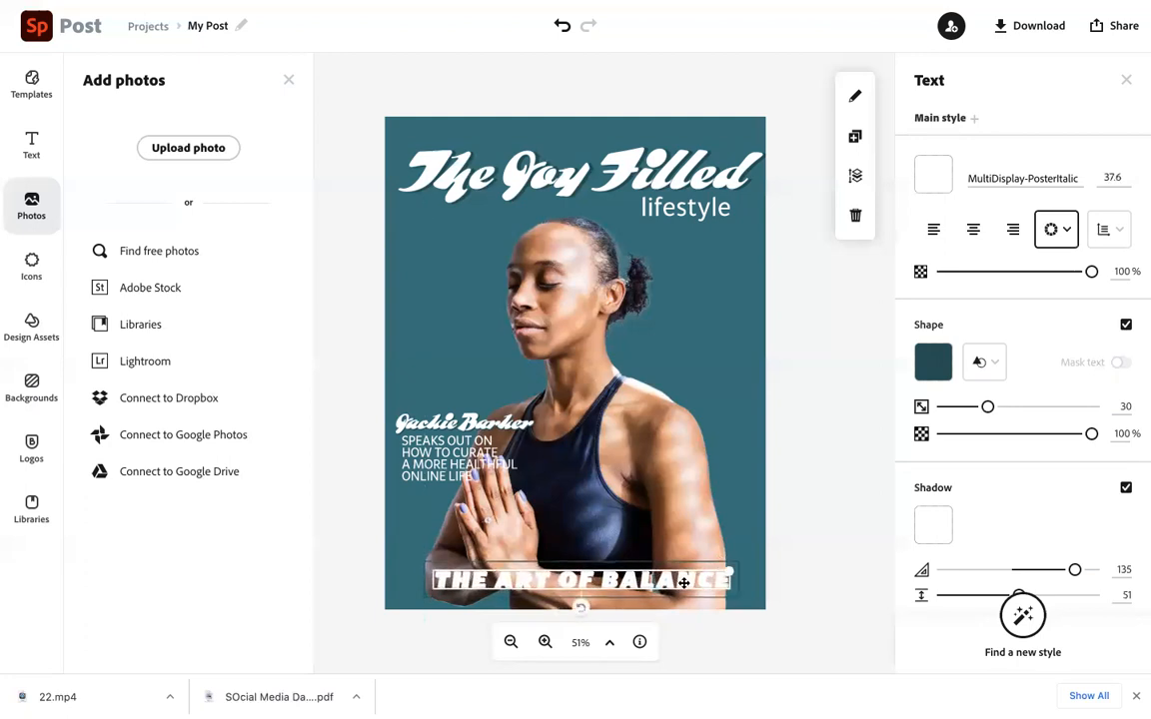
mouse_move(661, 583)
mouse_down()
mouse_move(625, 582)
mouse_move(641, 582)
mouse_up()
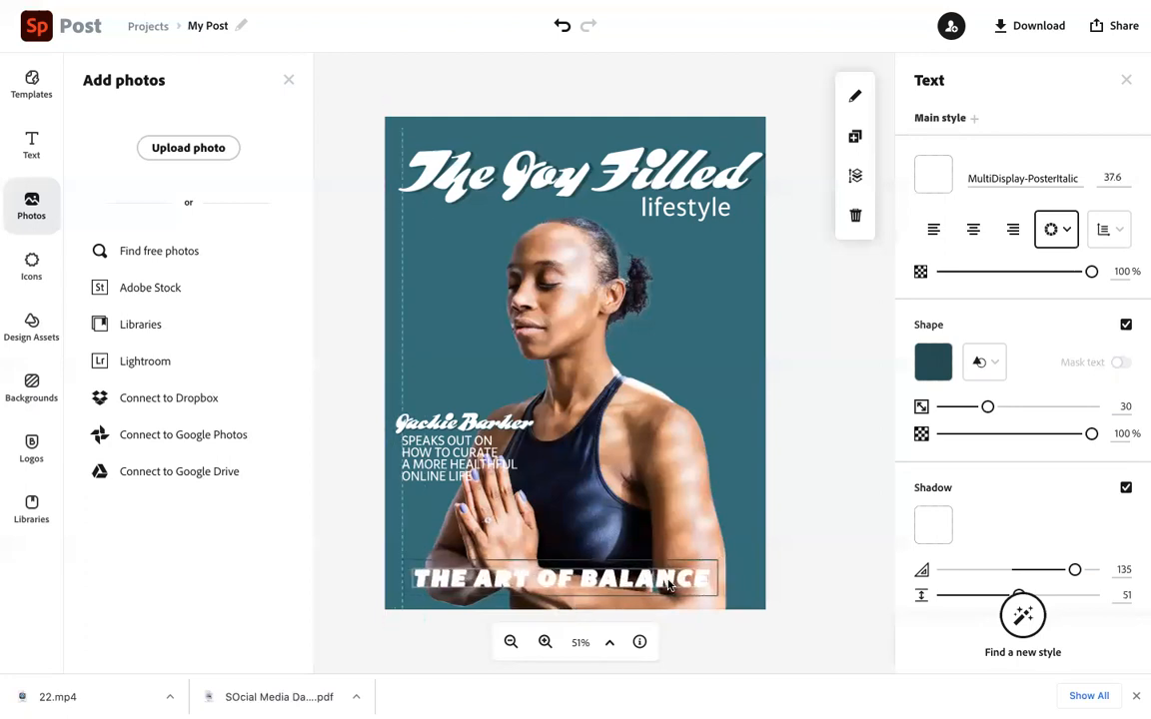
click(673, 581)
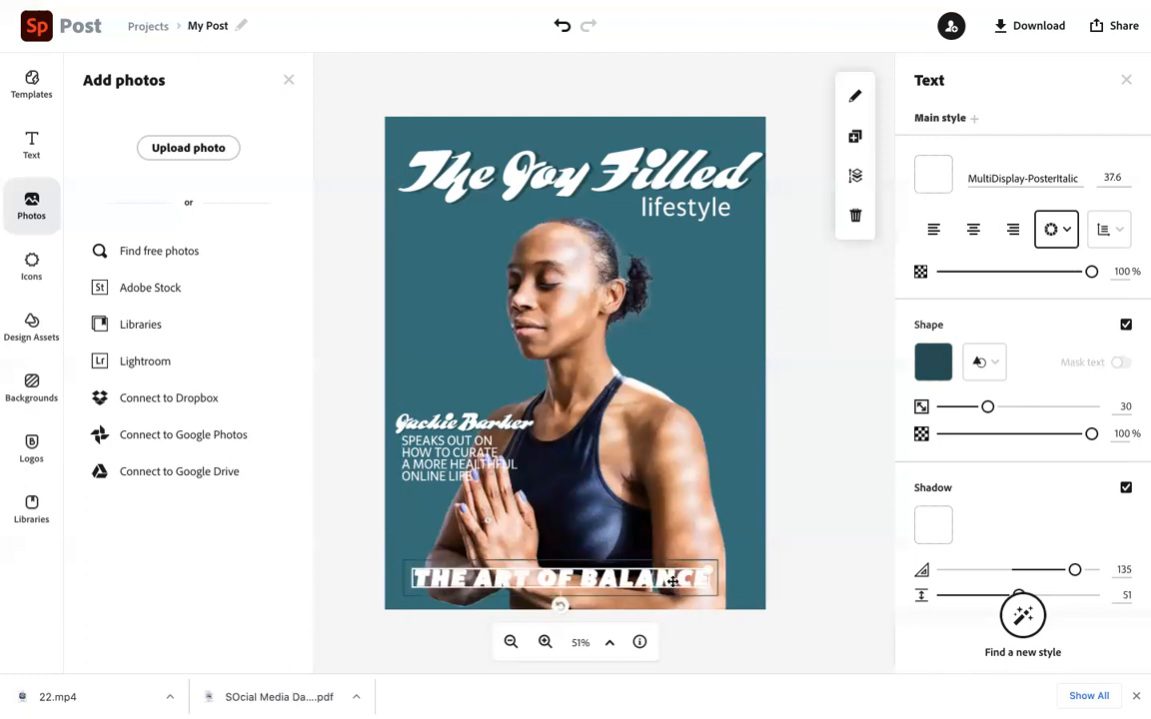
click(473, 425)
click(474, 425)
triple_click(510, 300)
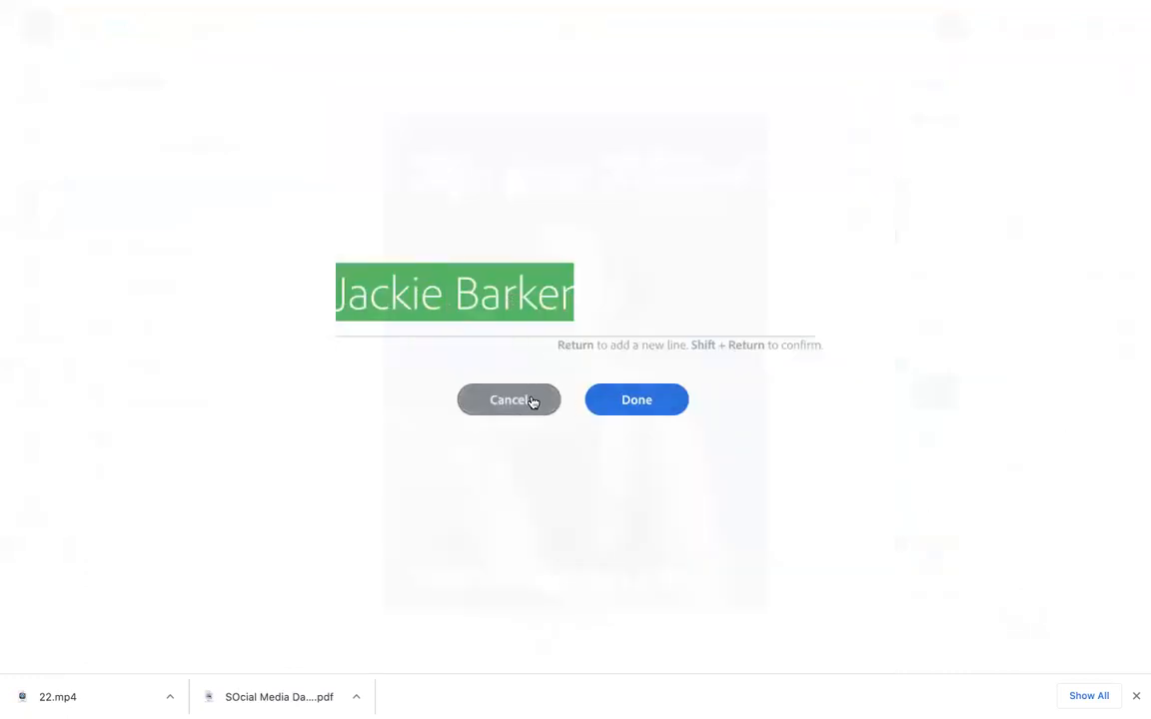
click(625, 399)
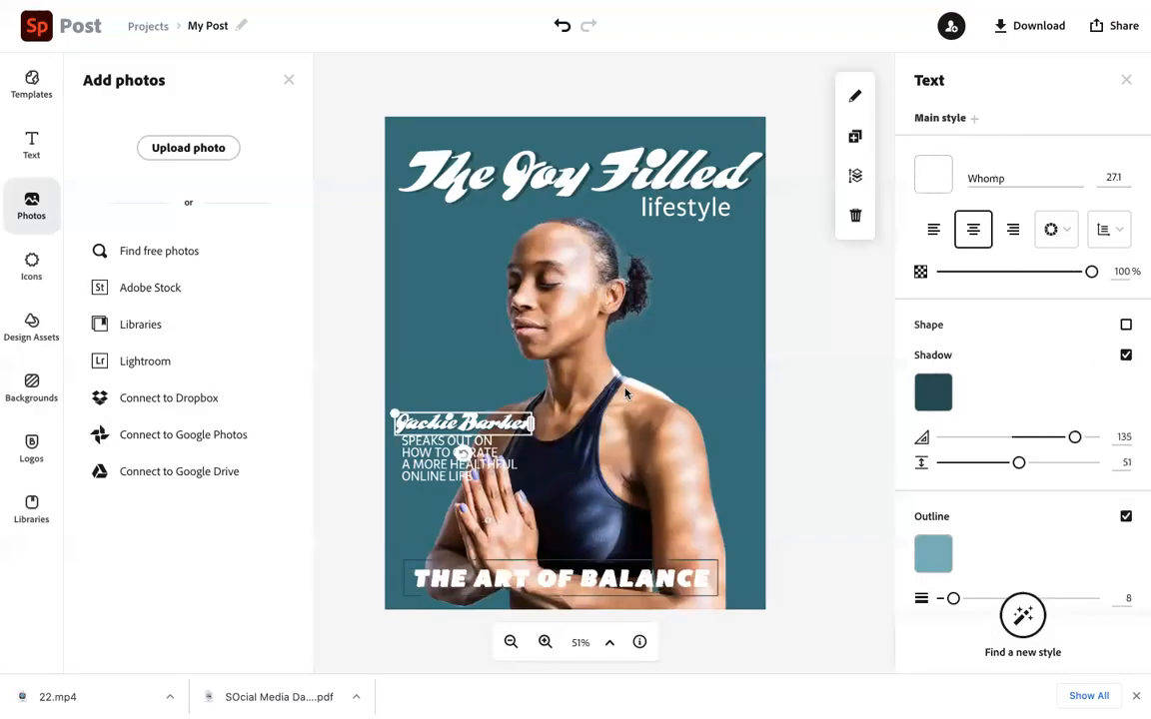
Deselect everything, try several background colours, and set the cover background to dark teal #164E53
click(726, 277)
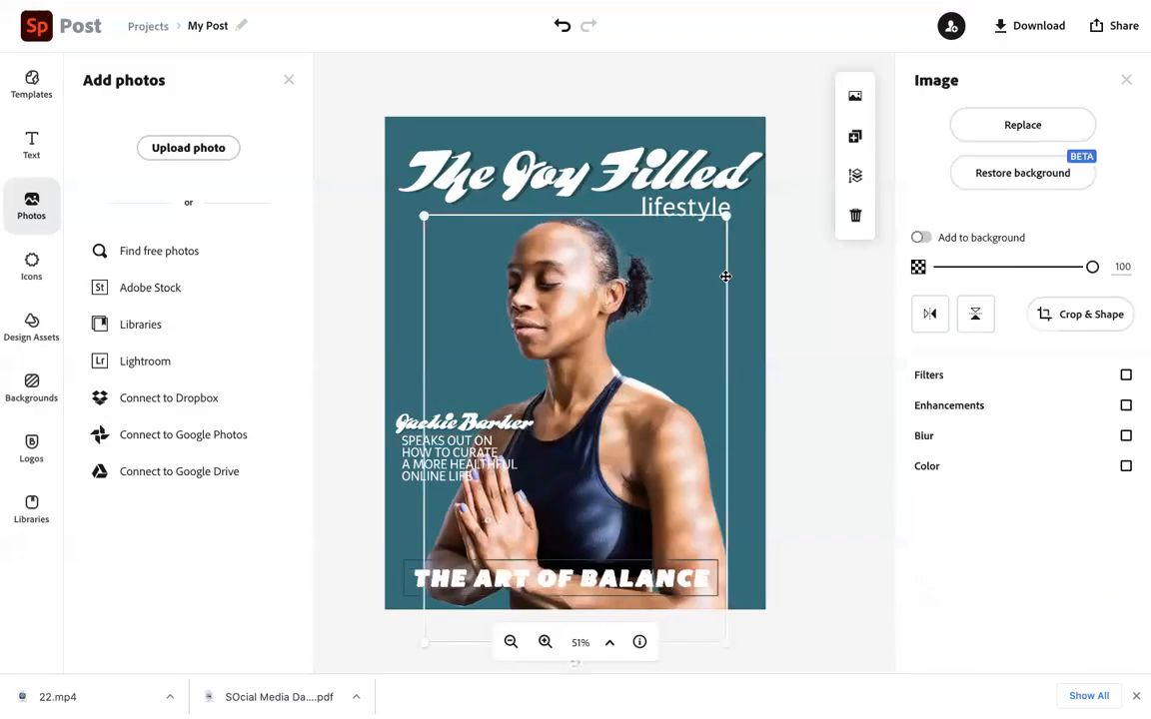
click(732, 126)
key(Escape)
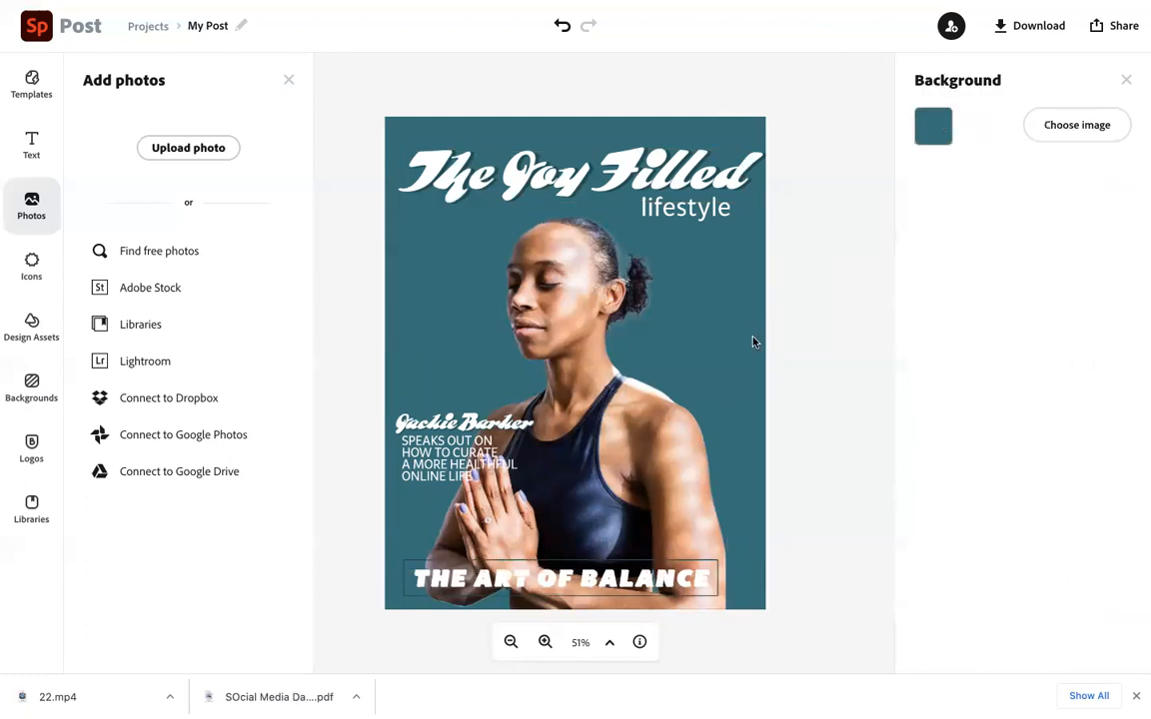
click(933, 127)
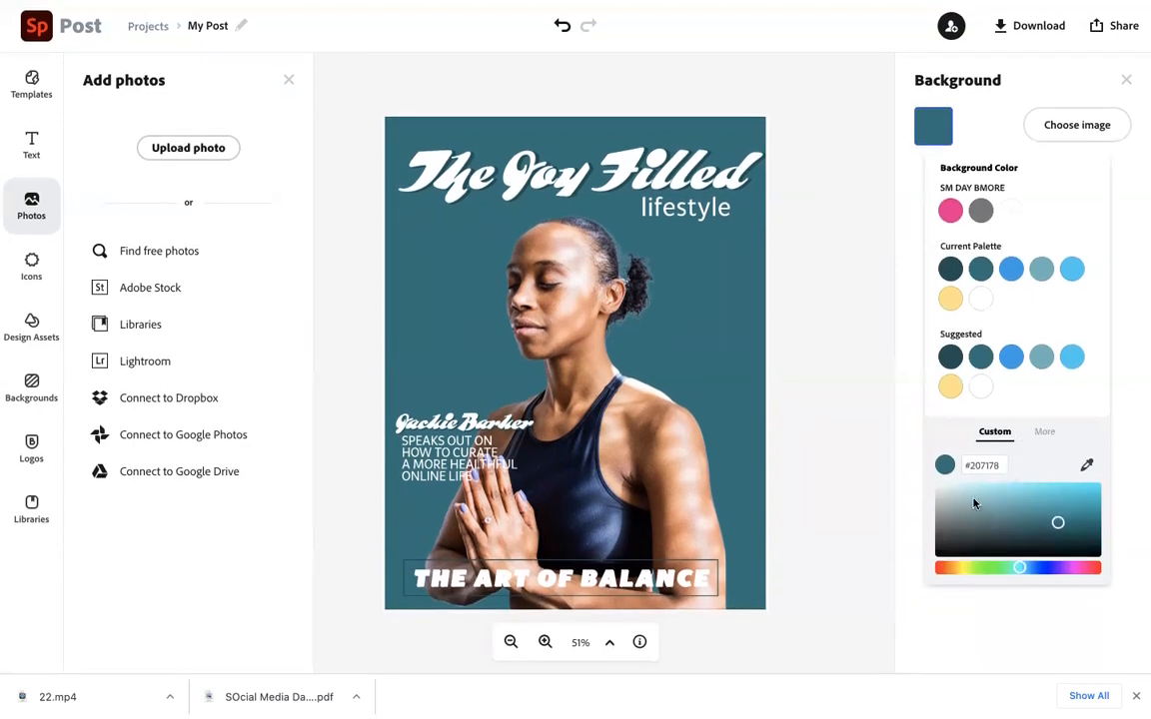
double_click(972, 470)
mouse_move(1020, 569)
mouse_down()
mouse_move(1085, 573)
mouse_move(938, 586)
mouse_move(1095, 575)
mouse_move(943, 575)
mouse_move(1007, 574)
mouse_up()
click(949, 388)
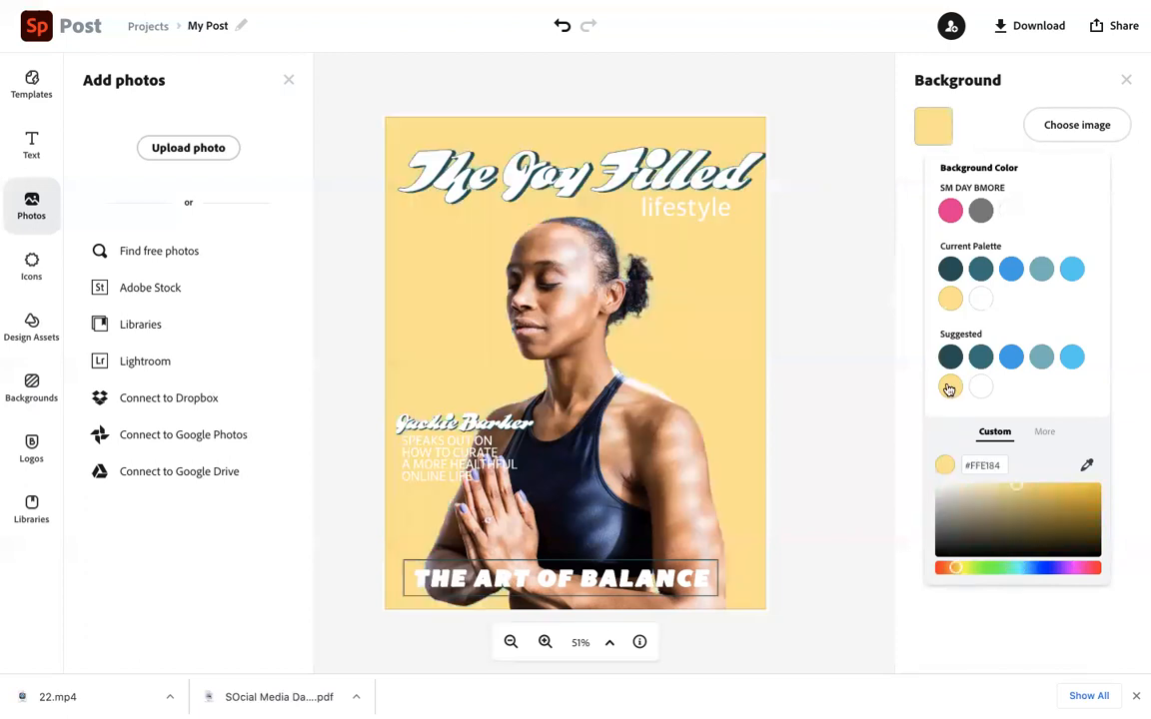
click(950, 268)
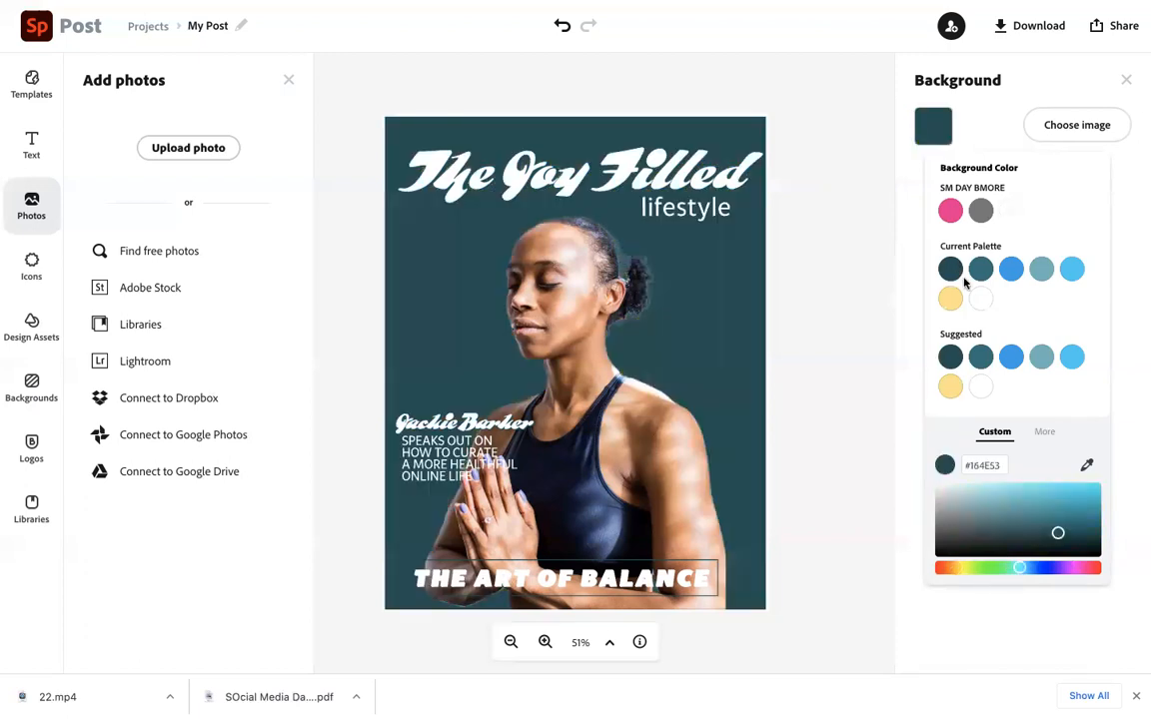
click(980, 268)
click(1015, 274)
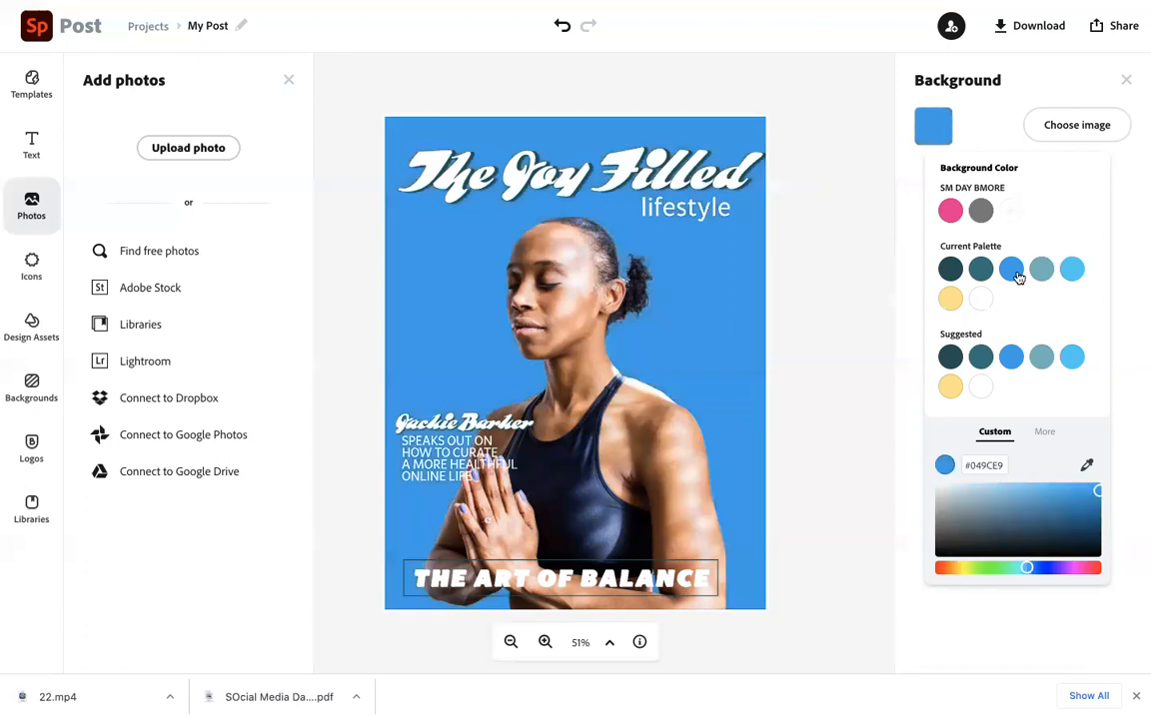
click(950, 268)
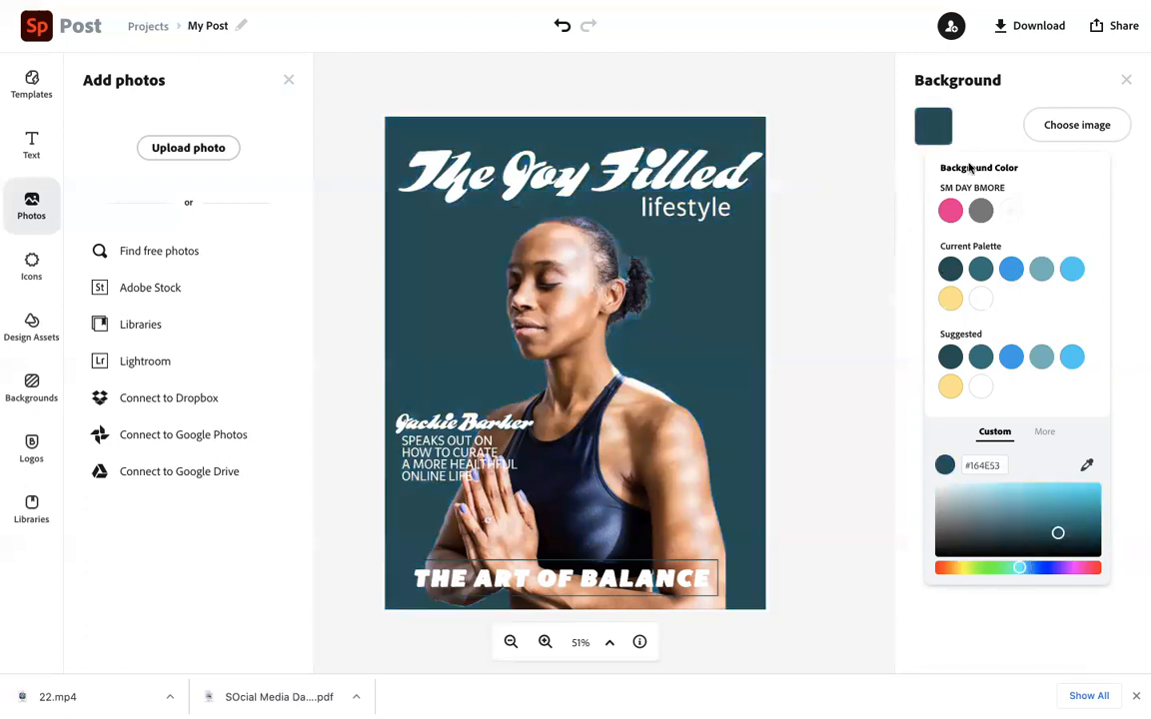
click(1126, 81)
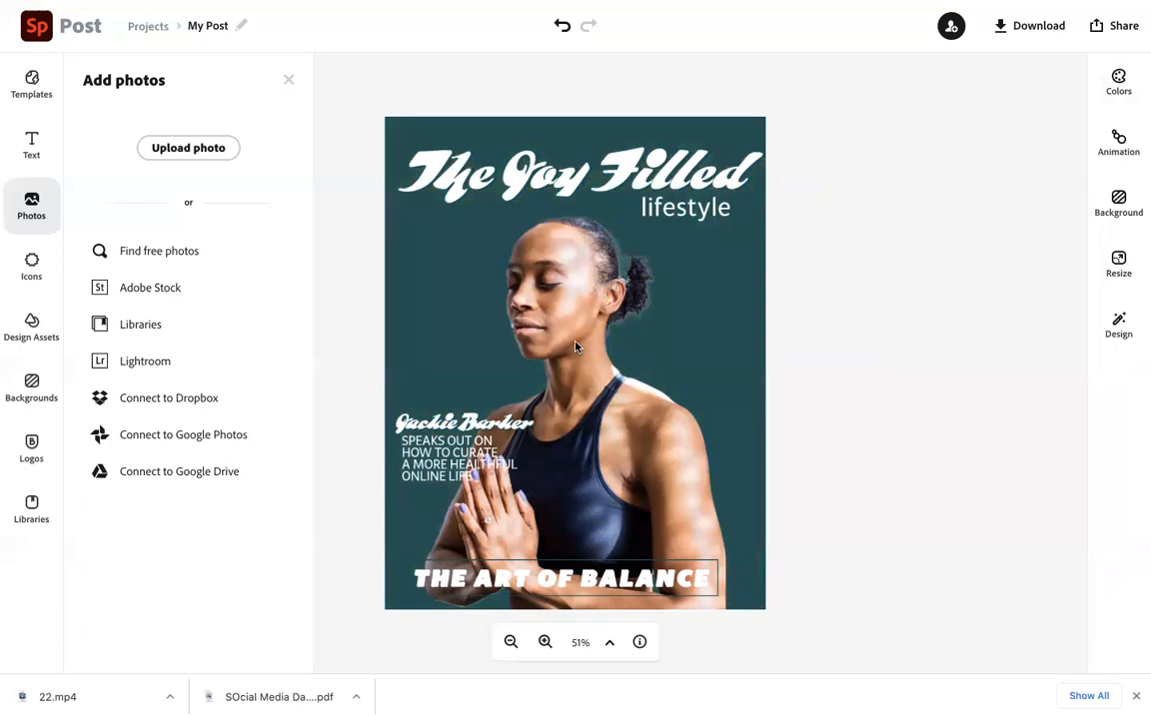
Try the Tentalima design variation on the cover and undo it
click(1123, 326)
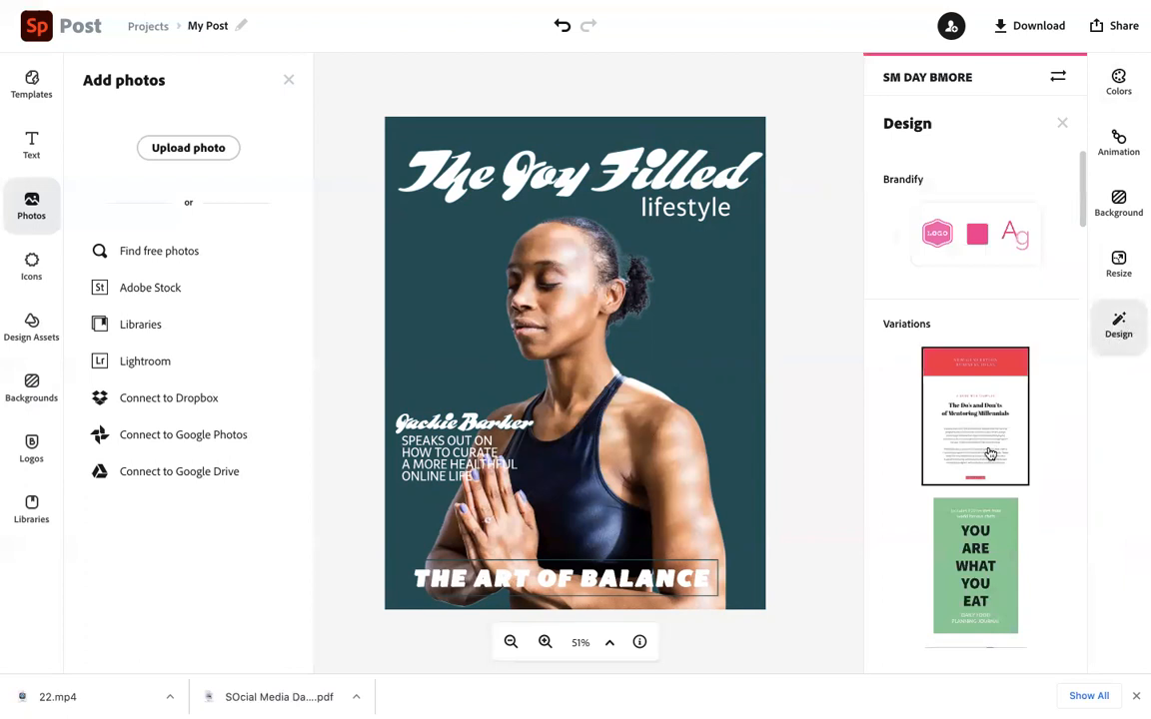
scroll(990, 452, down, 10)
scroll(990, 453, down, 1)
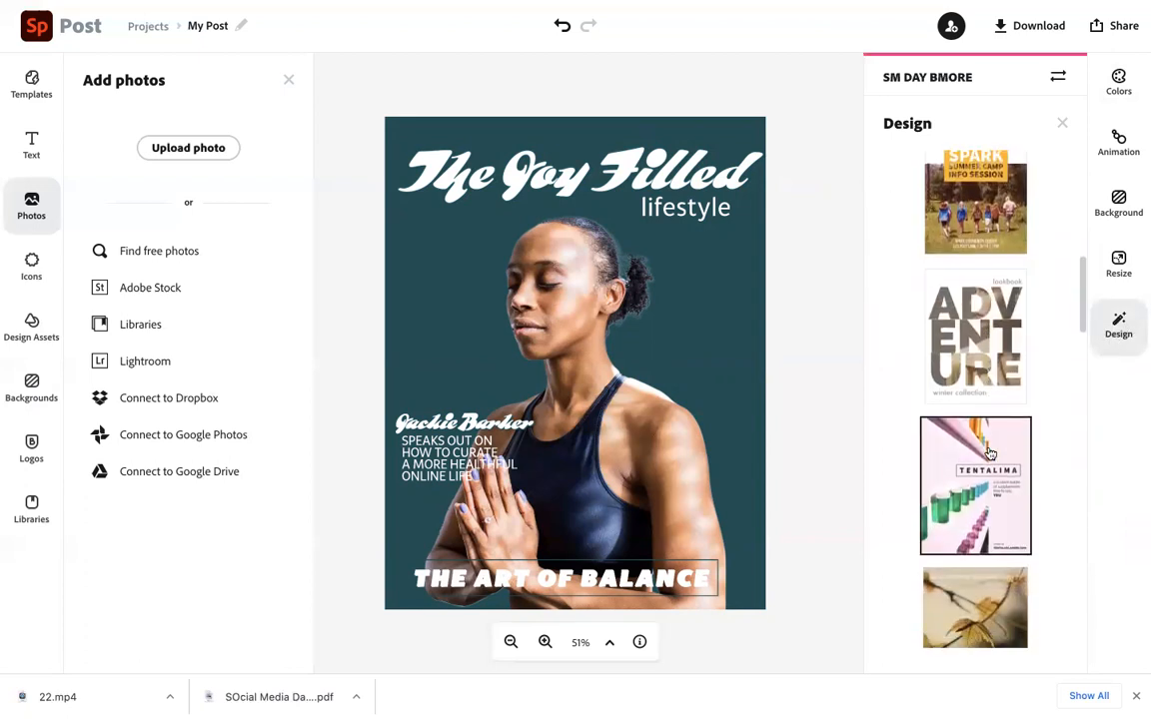
click(961, 534)
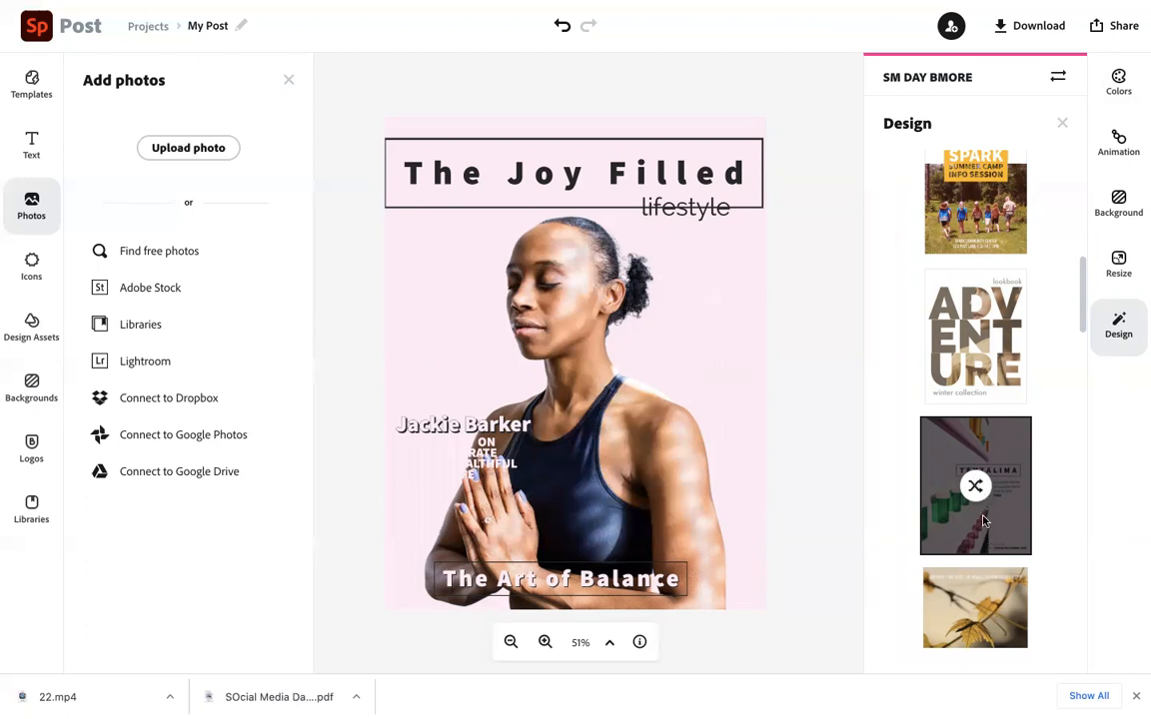
click(564, 33)
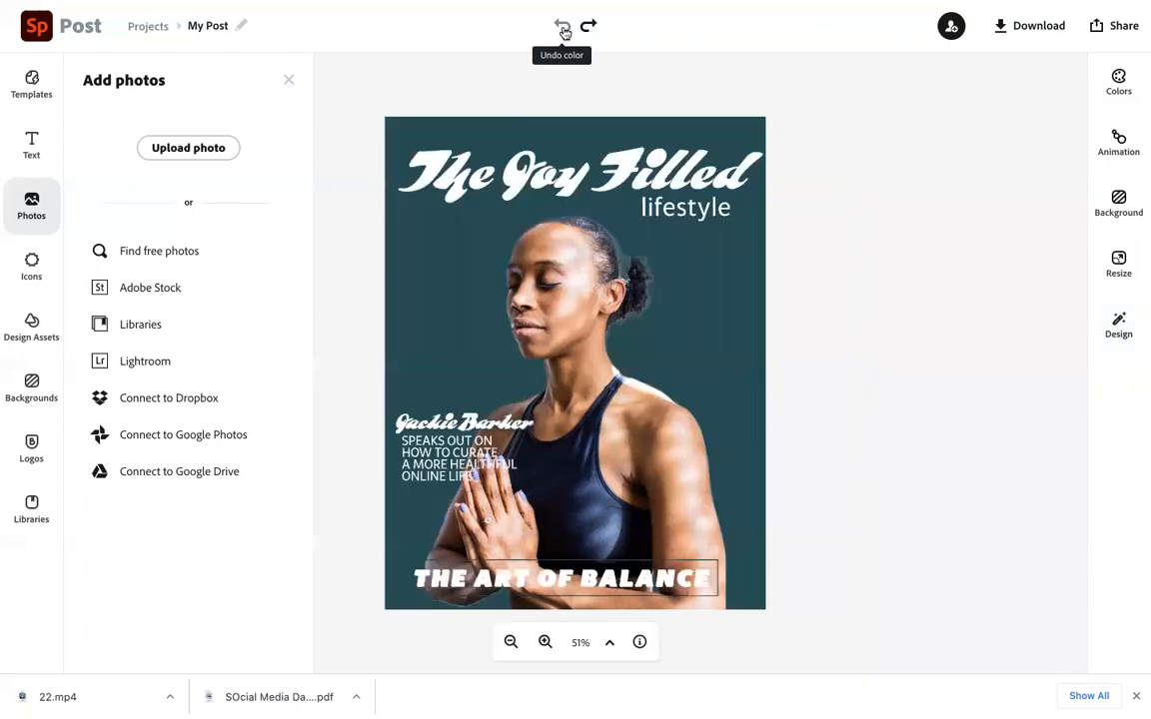
Browse the design variations and apply the Until variation to restyle the cover
click(1128, 335)
scroll(993, 406, down, 10)
scroll(994, 406, down, 8)
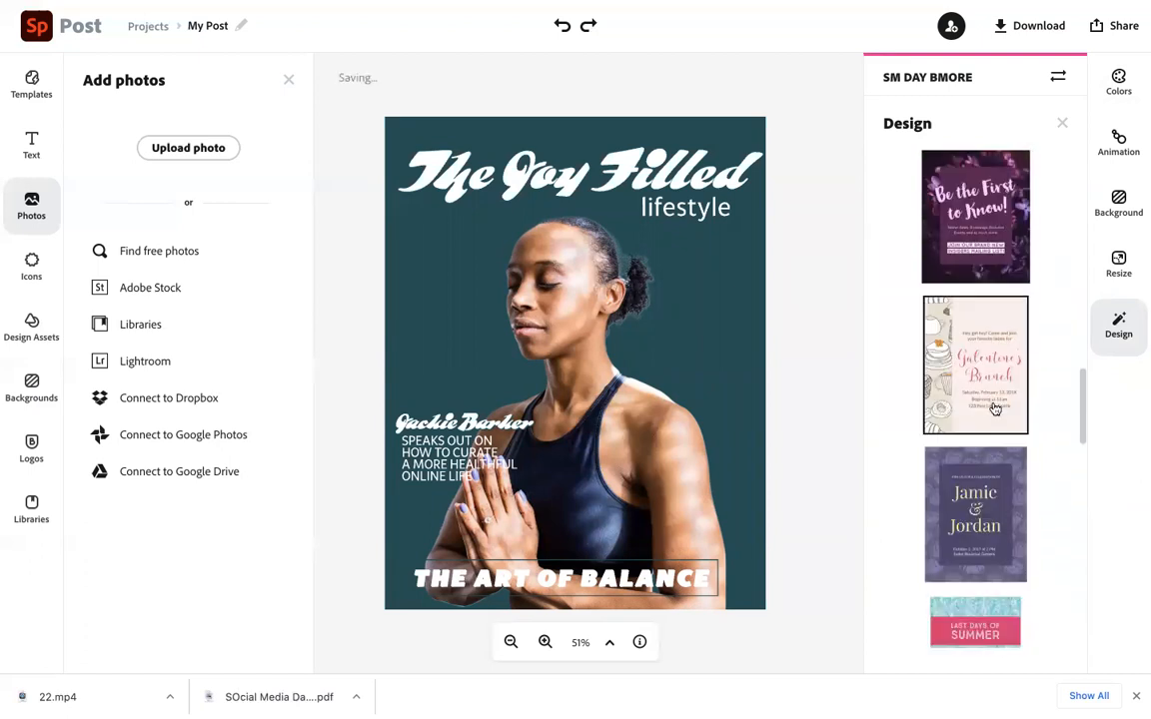
scroll(993, 407, down, 8)
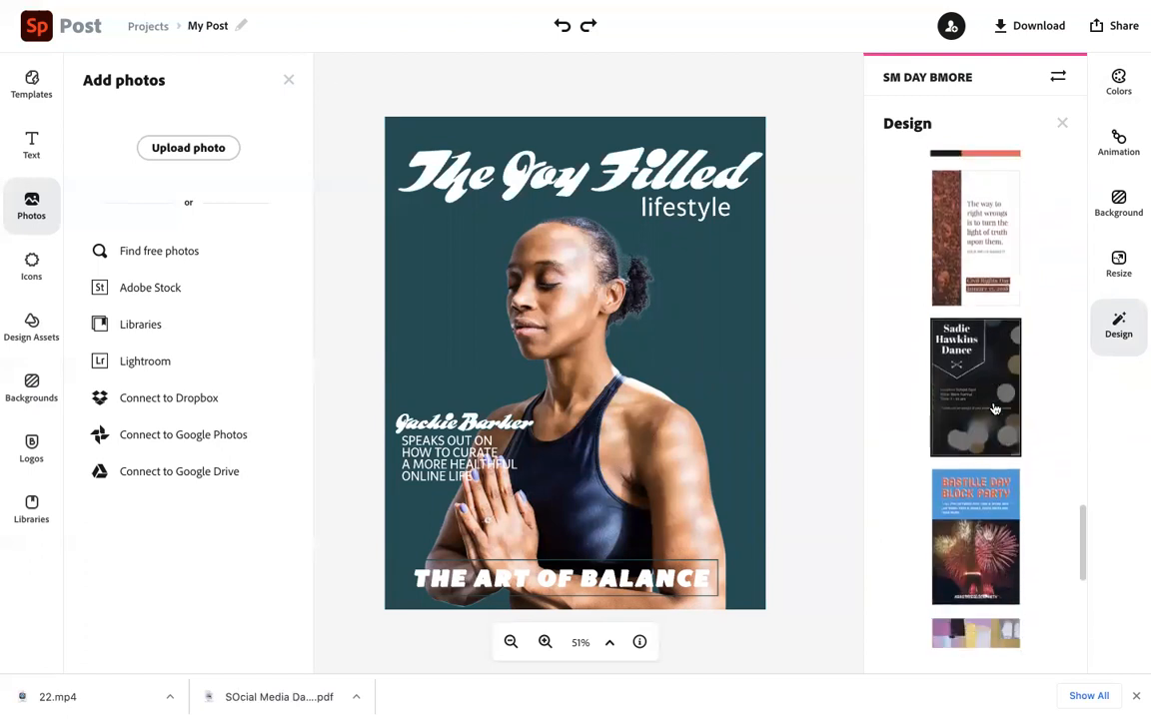
scroll(995, 406, down, 1)
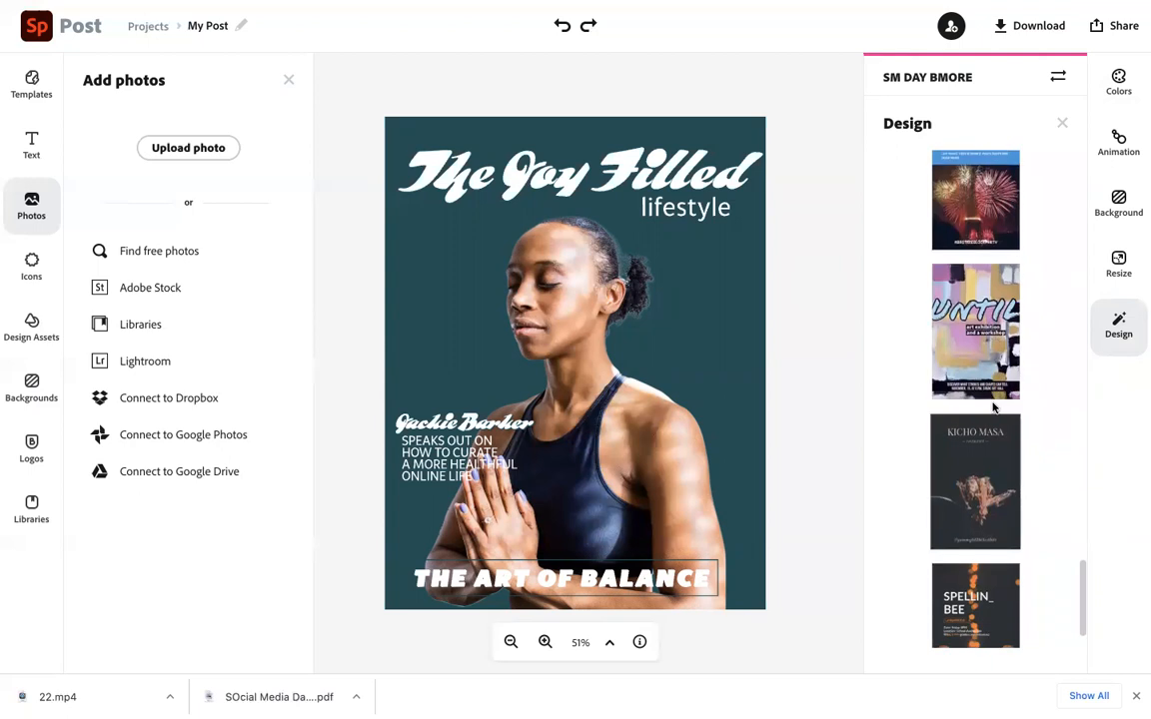
click(984, 379)
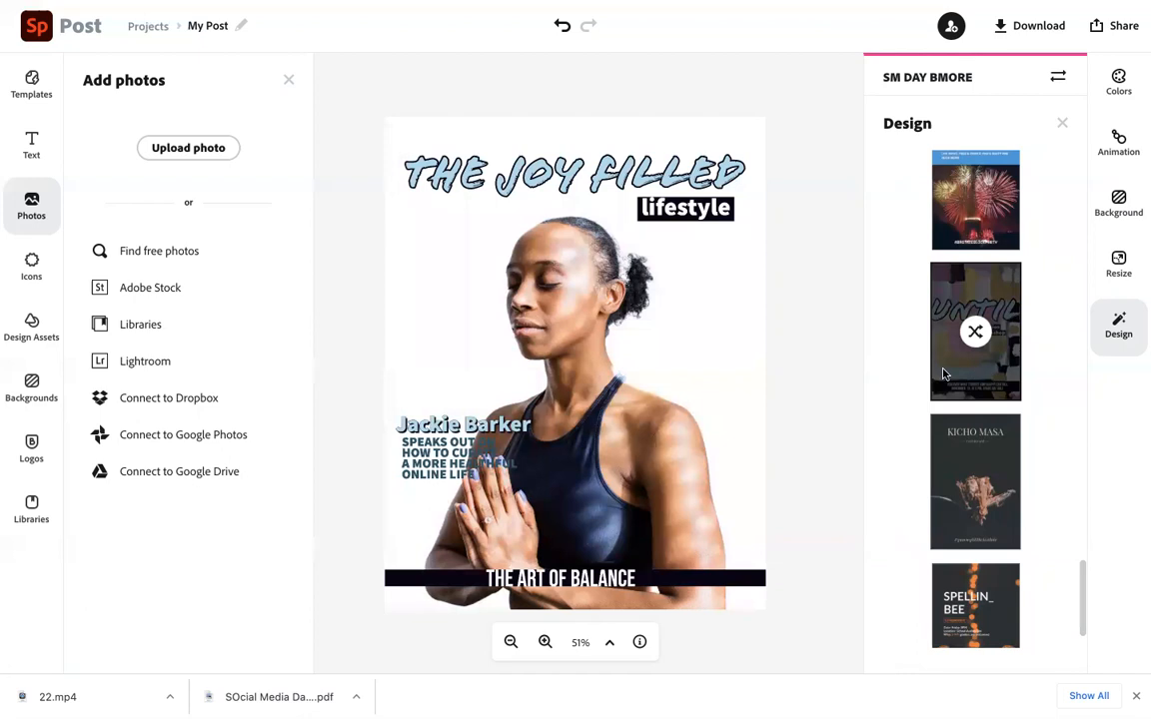
drag(445, 431, 443, 383)
drag(439, 443, 440, 407)
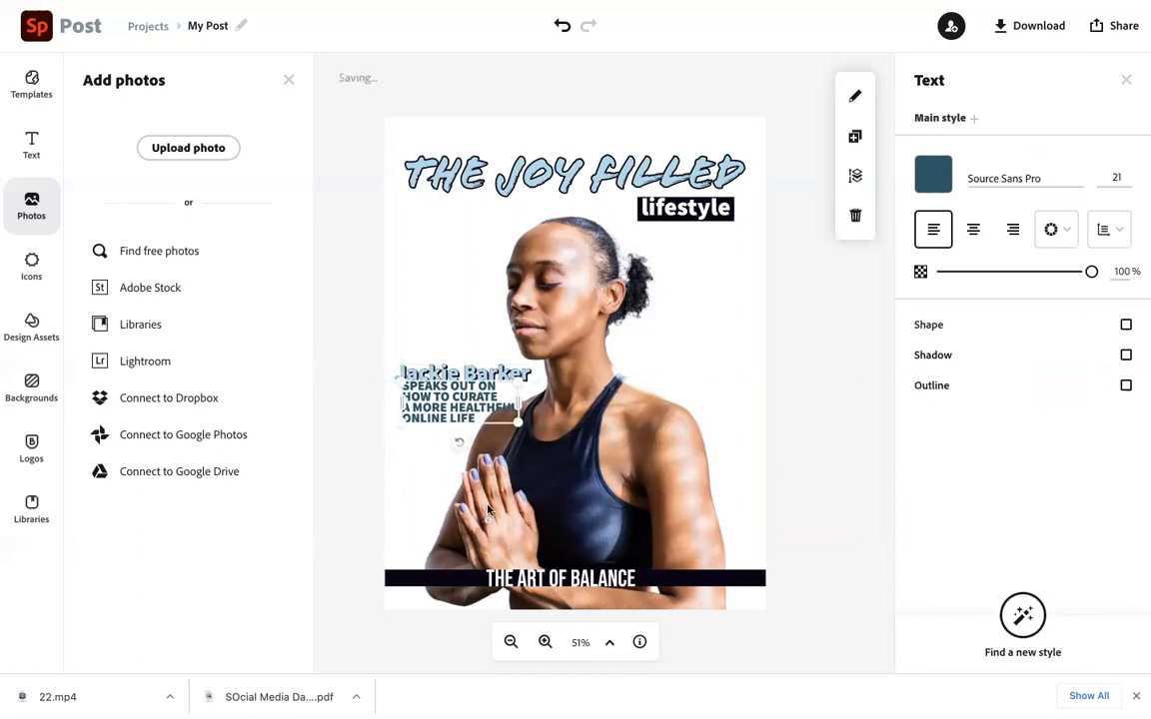
drag(508, 405, 498, 411)
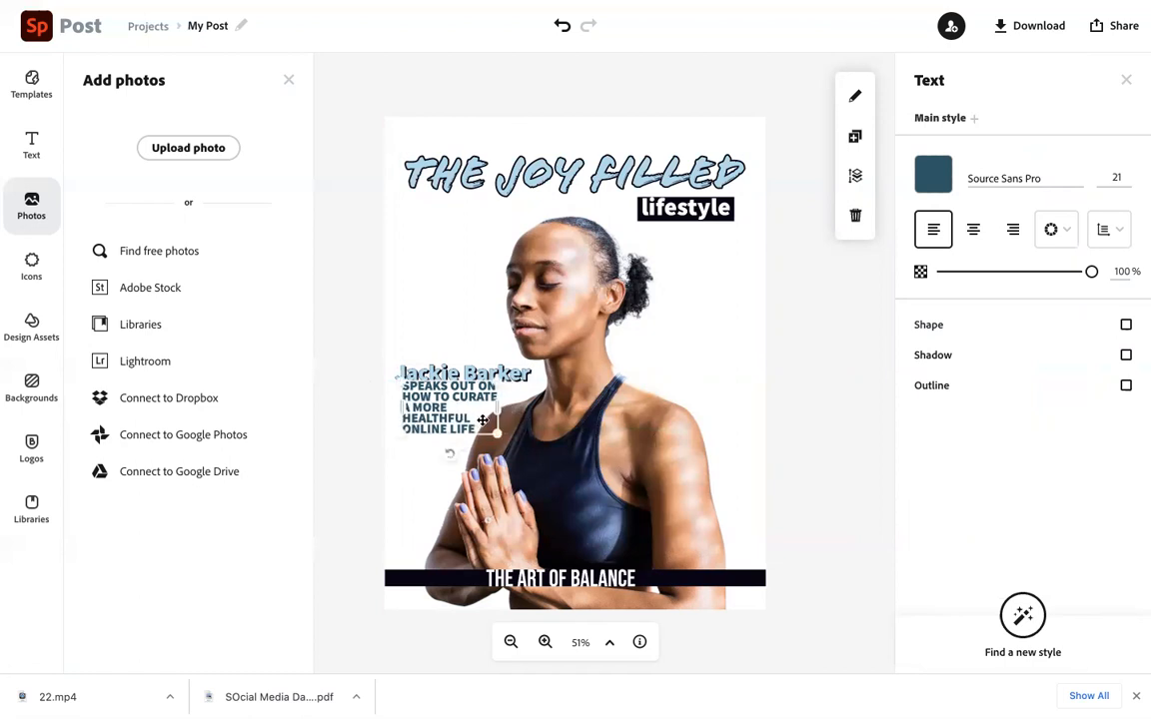